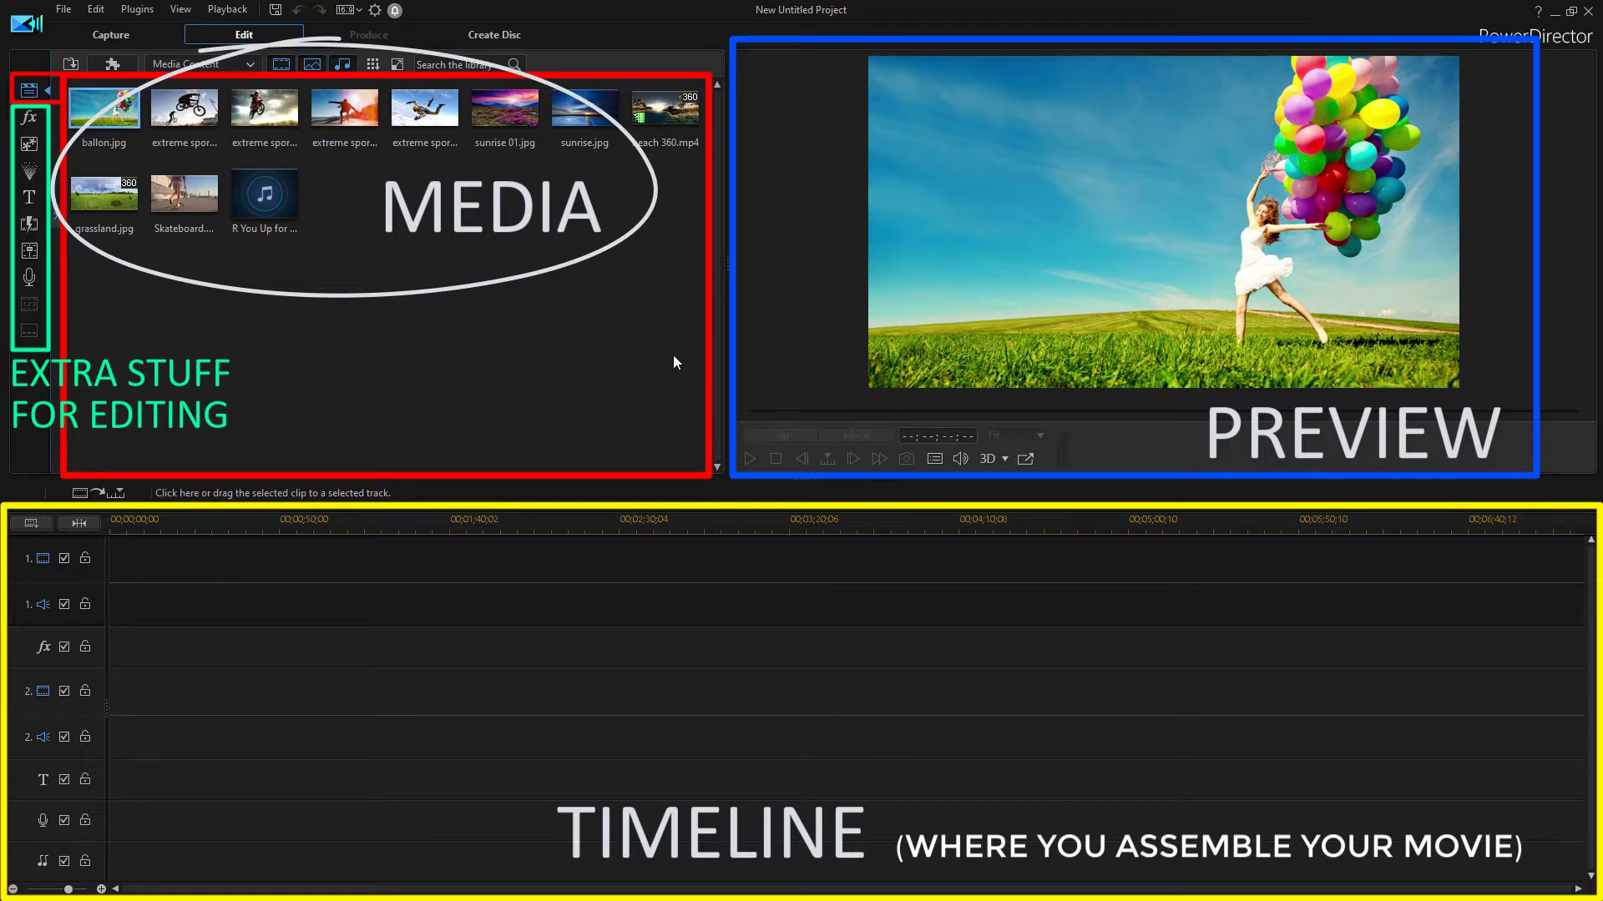
# Step: Delete all sample clips from the library and import MBB - Happy.mp3, two photos and three videos from Assets
pyautogui.moveTo(675, 362); pyautogui.dragTo(103, 98)
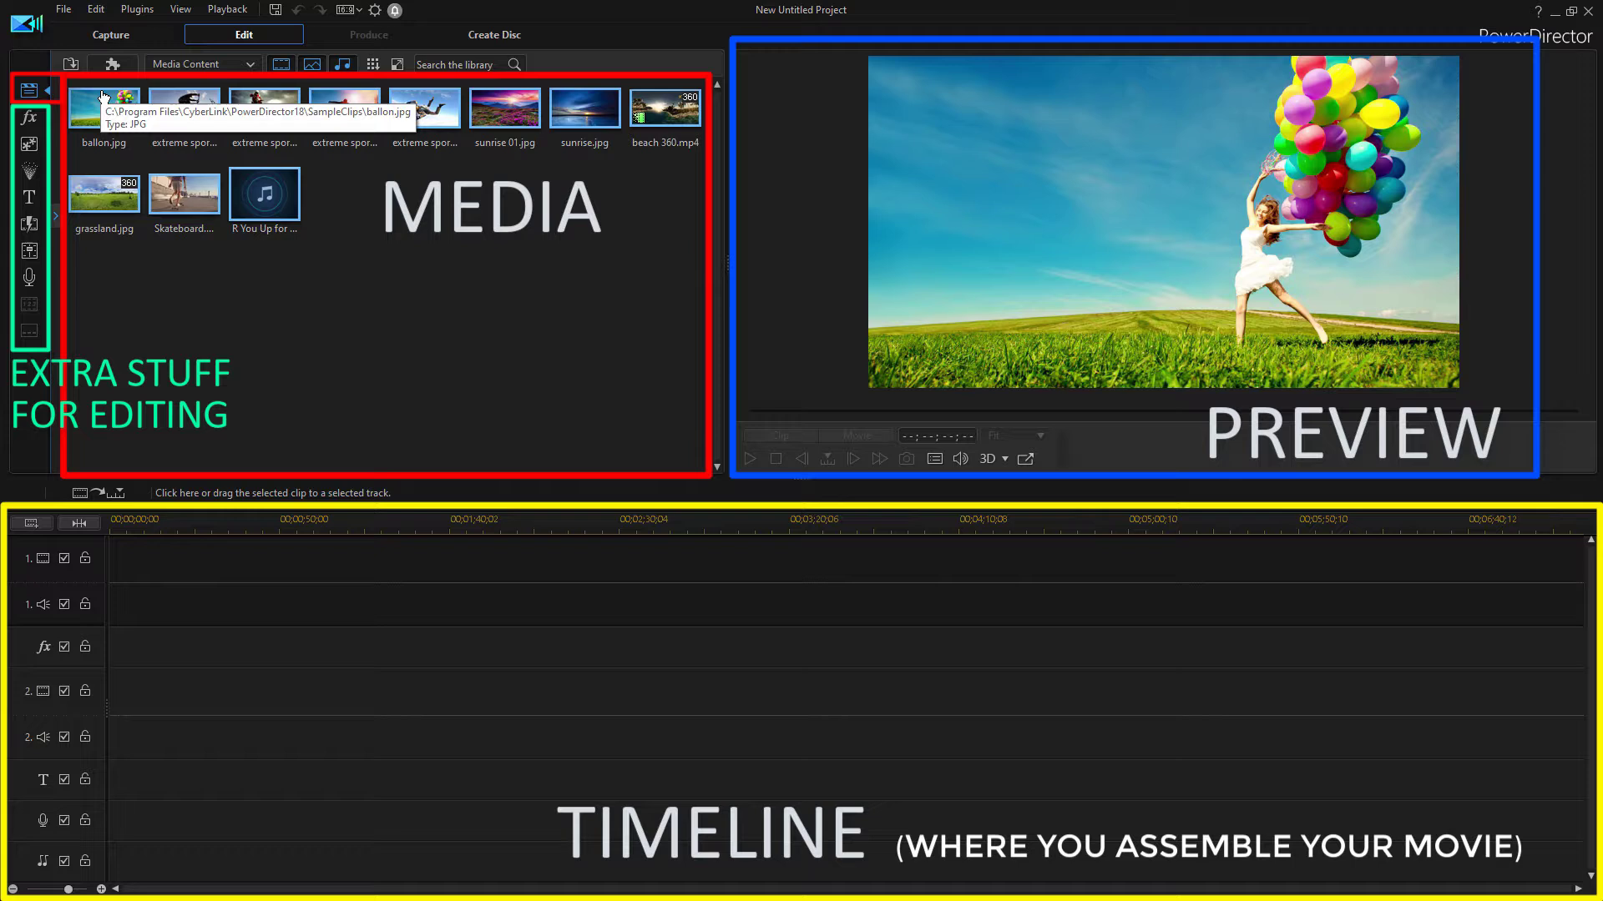
pyautogui.press('Delete')
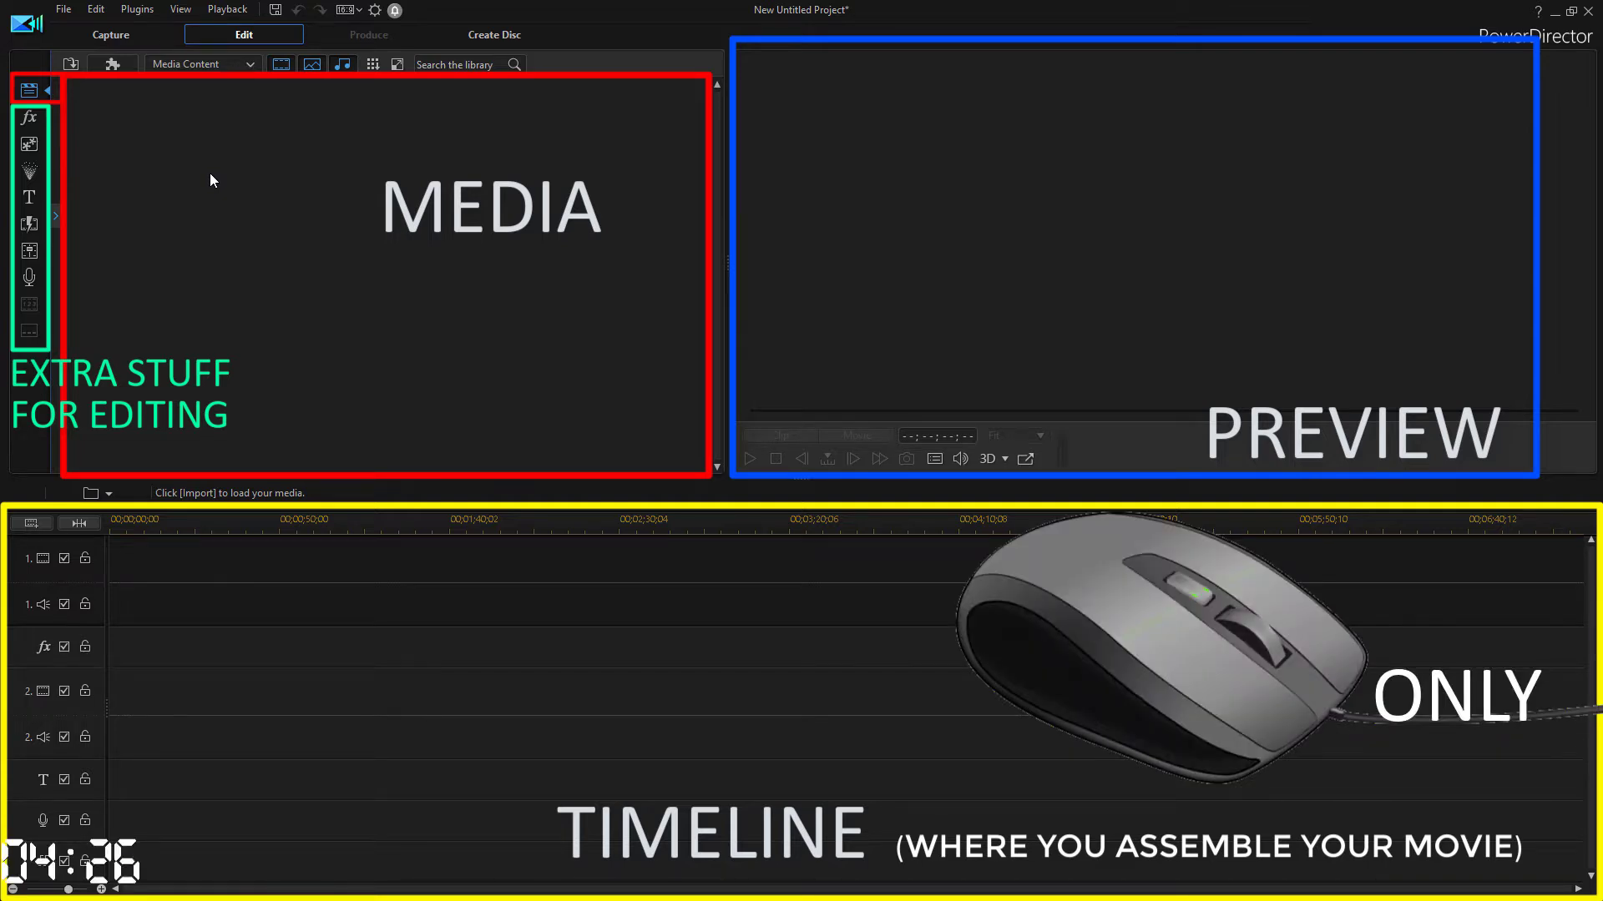
pyautogui.moveTo(1164, 636)
pyautogui.mouseDown()
pyautogui.moveTo(1532, 363)
pyautogui.moveTo(1482, 413)
pyautogui.moveTo(471, 260)
pyautogui.mouseUp()
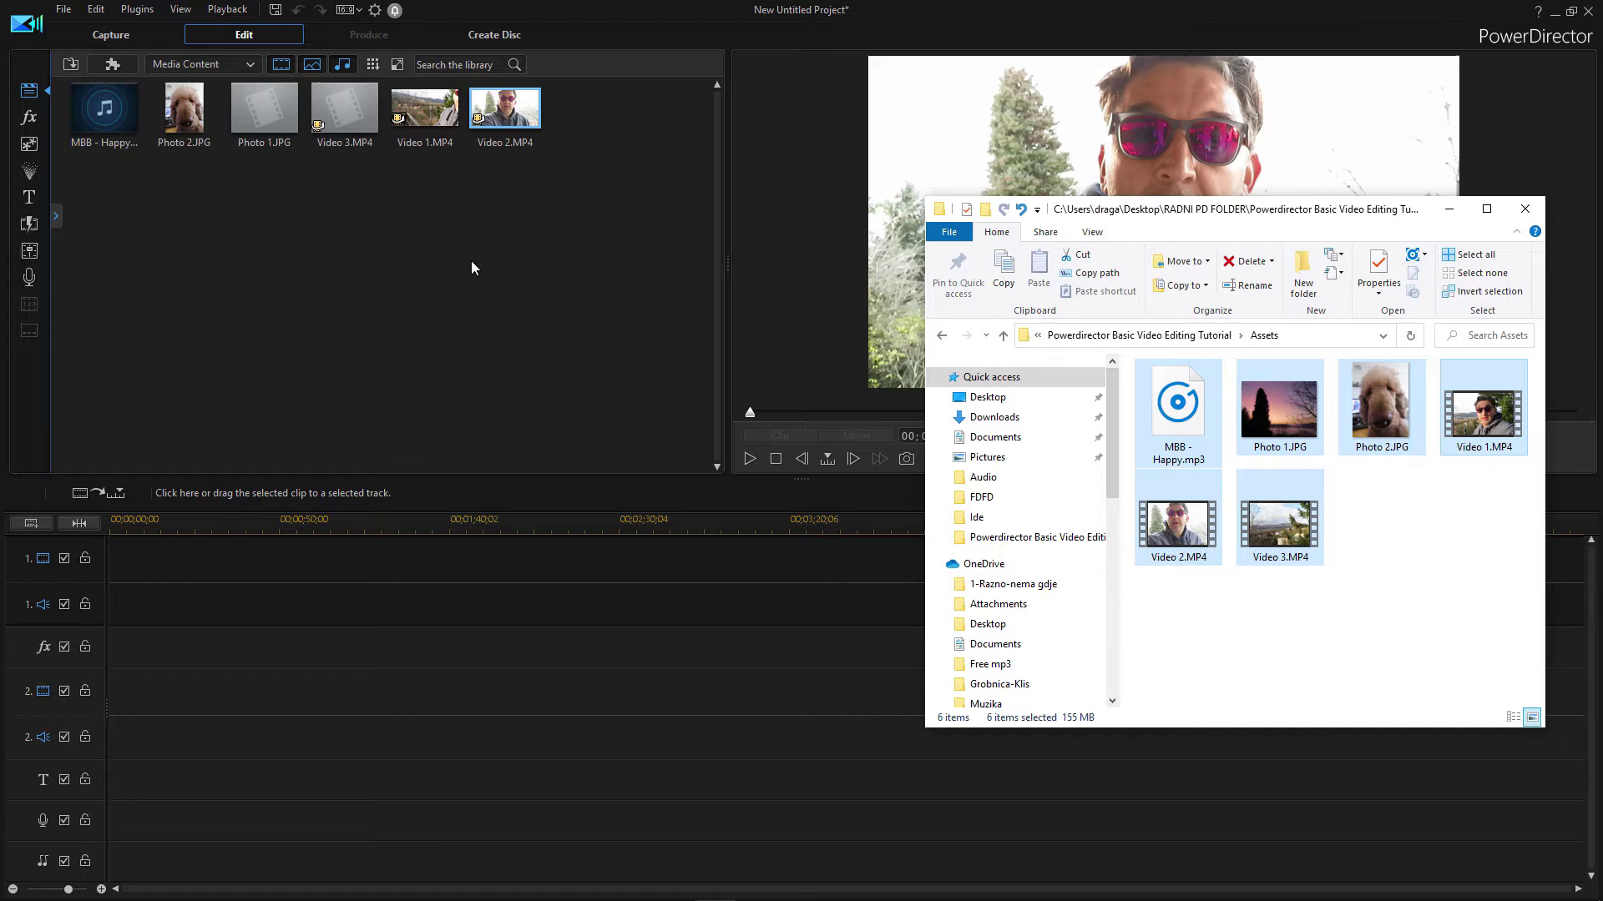
pyautogui.click(1525, 210)
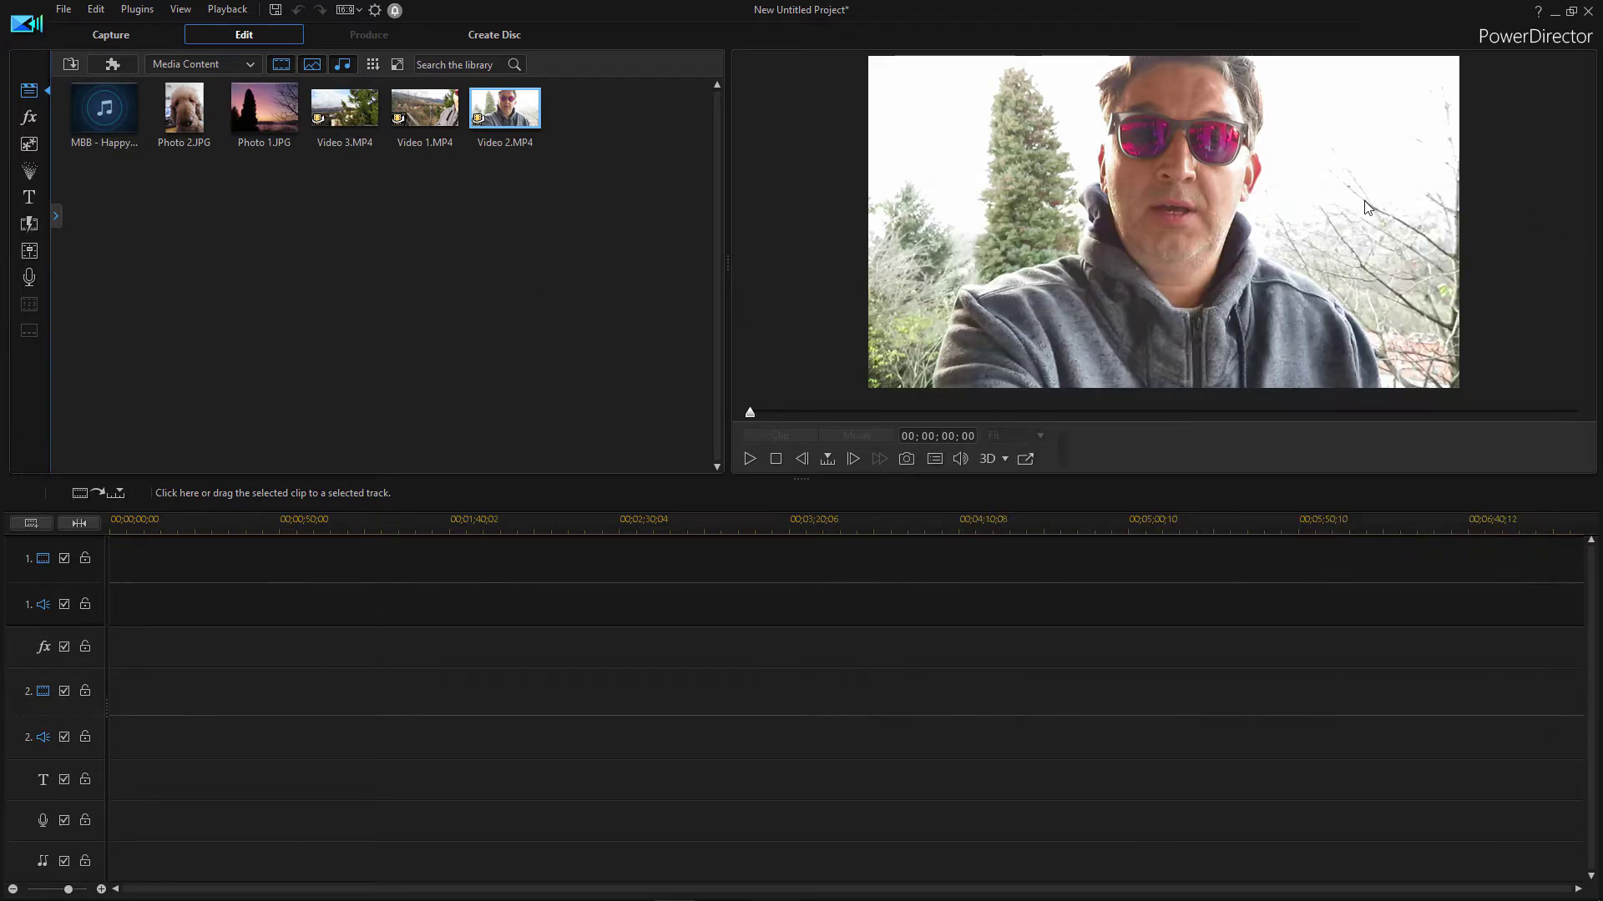
pyautogui.rightClick(494, 121)
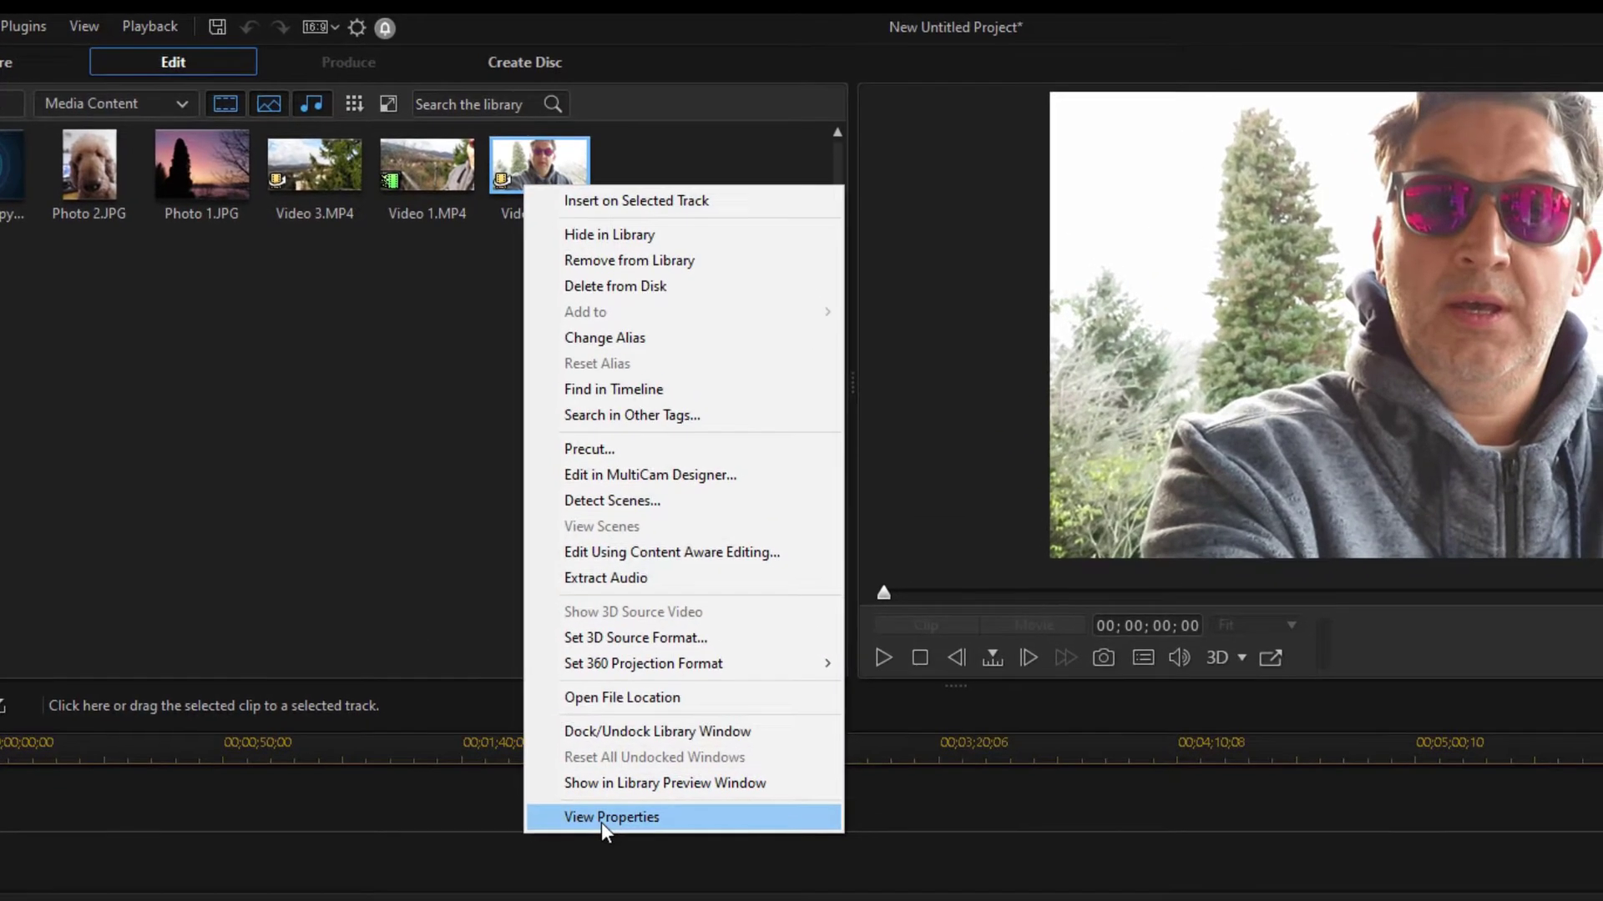
pyautogui.click(609, 839)
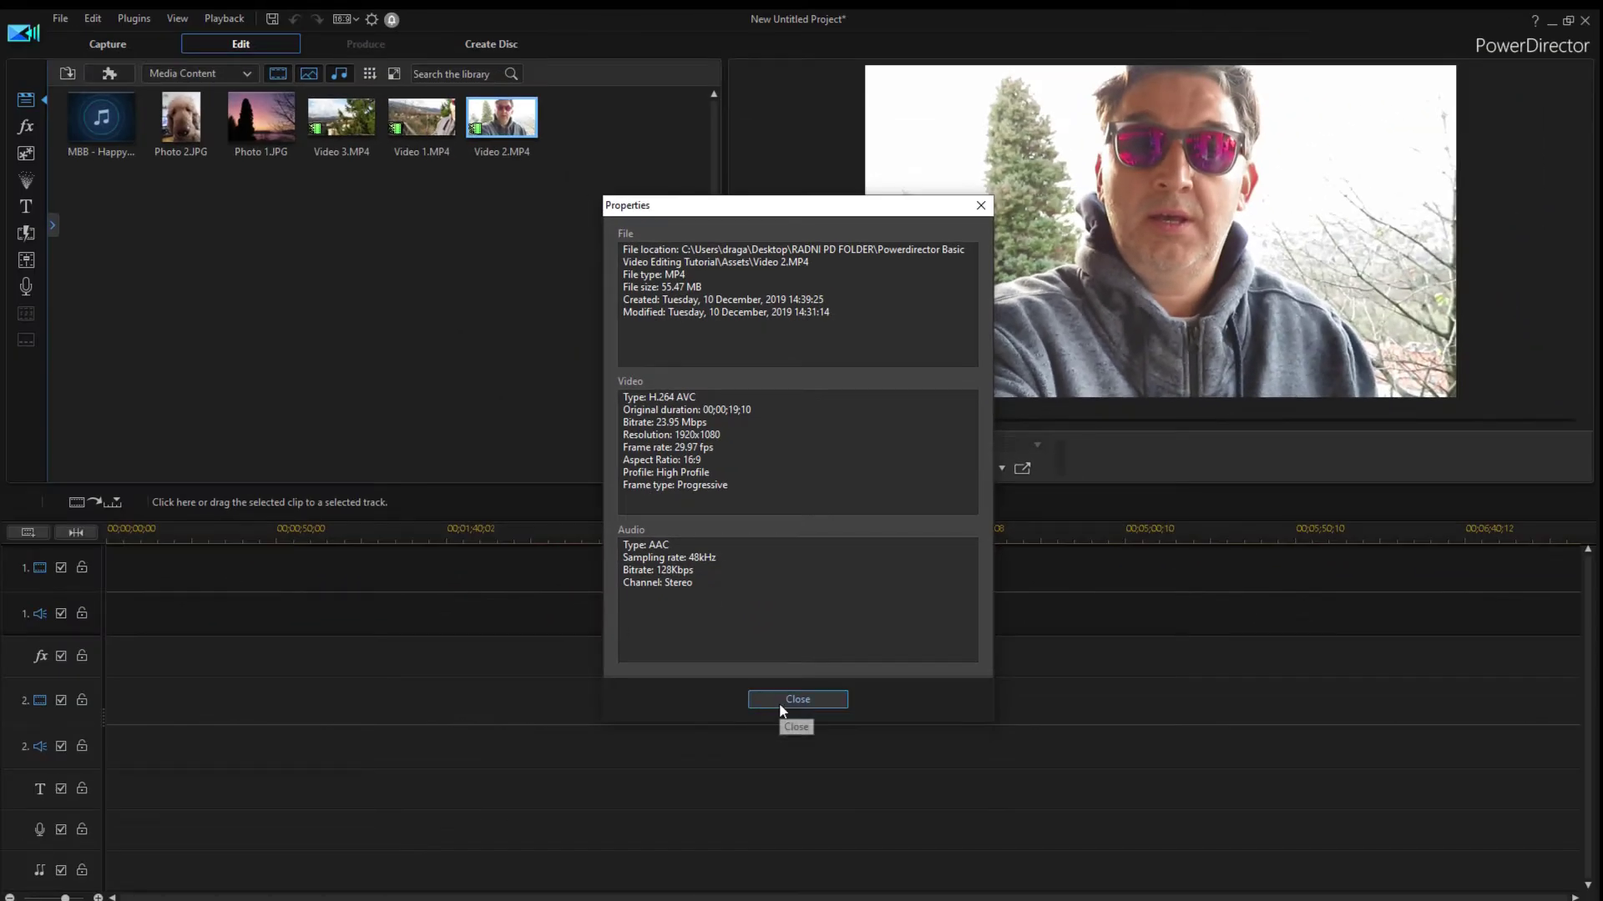
pyautogui.click(782, 707)
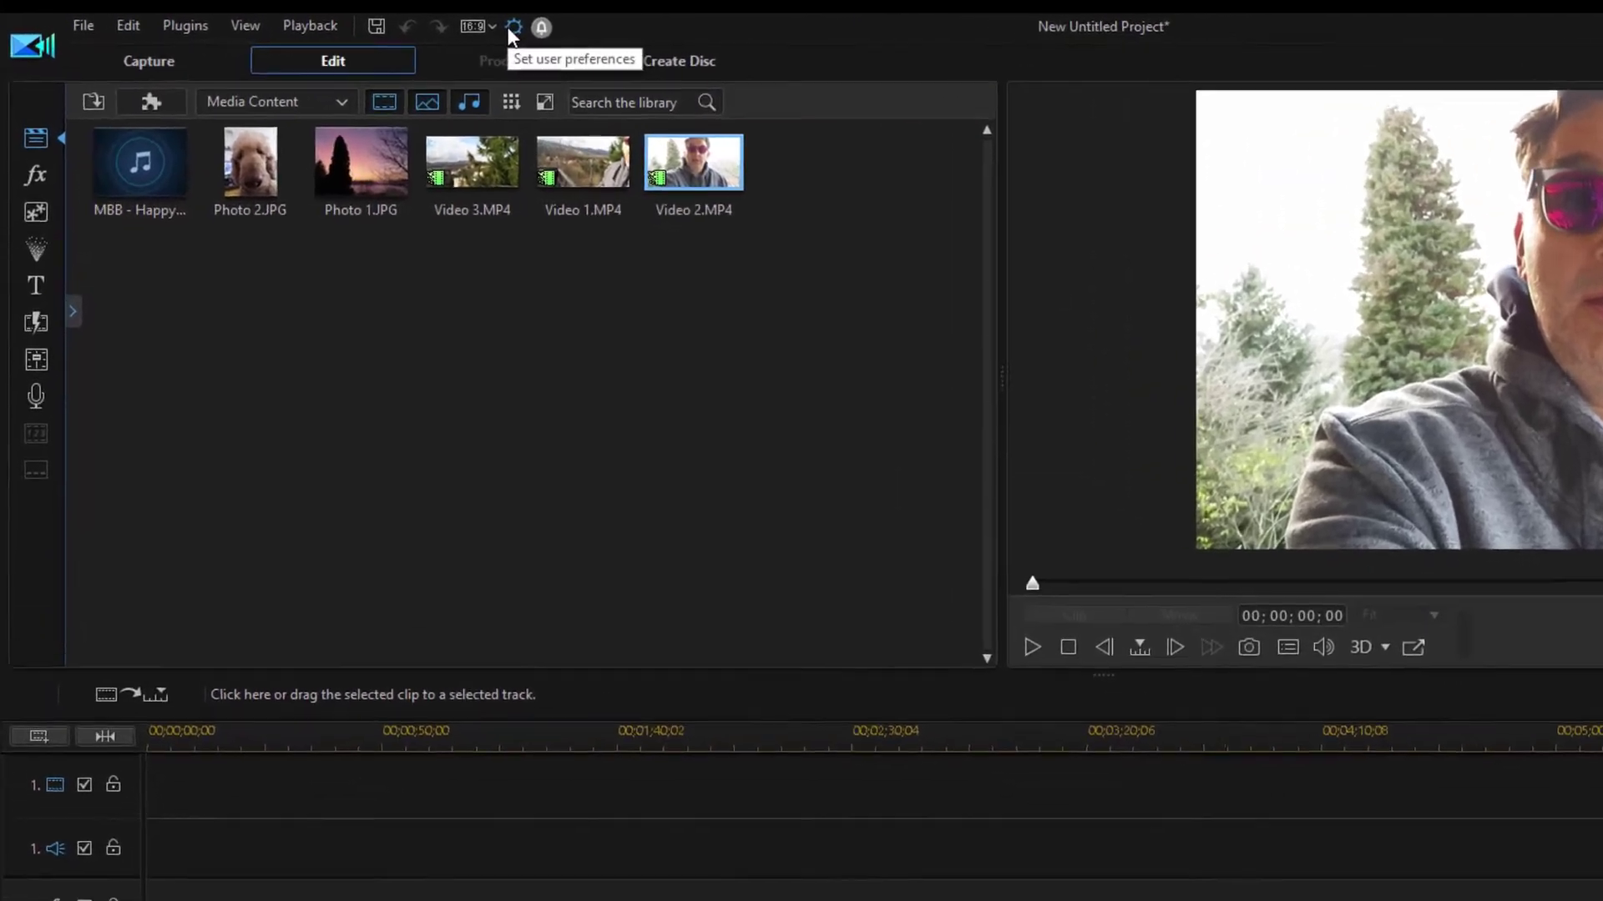
pyautogui.click(550, 30)
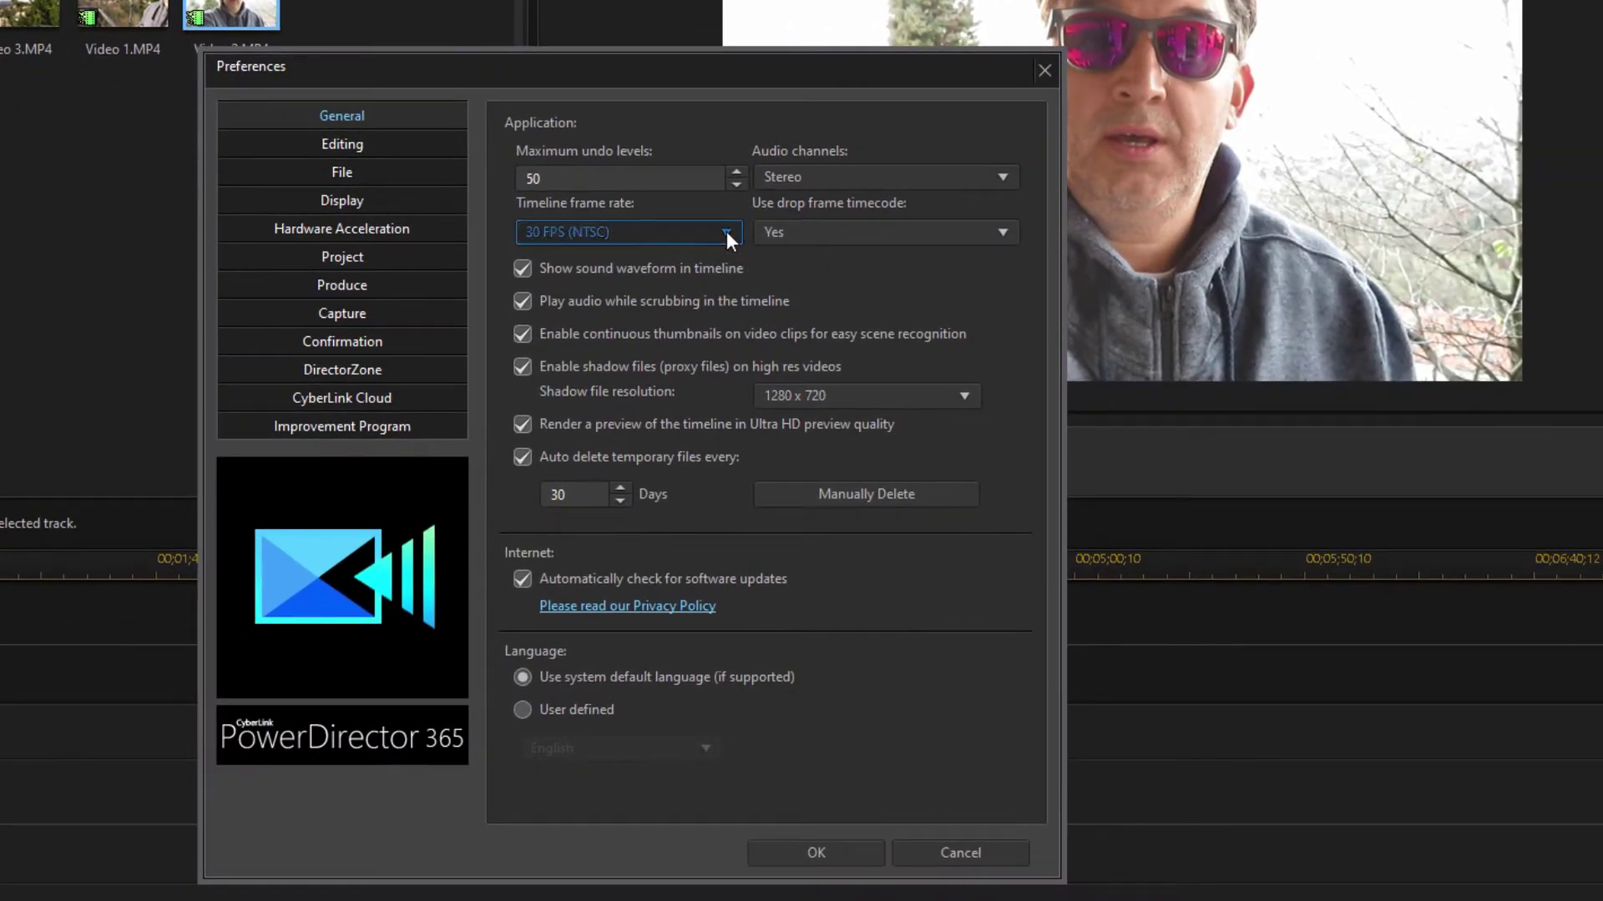
pyautogui.click(726, 233)
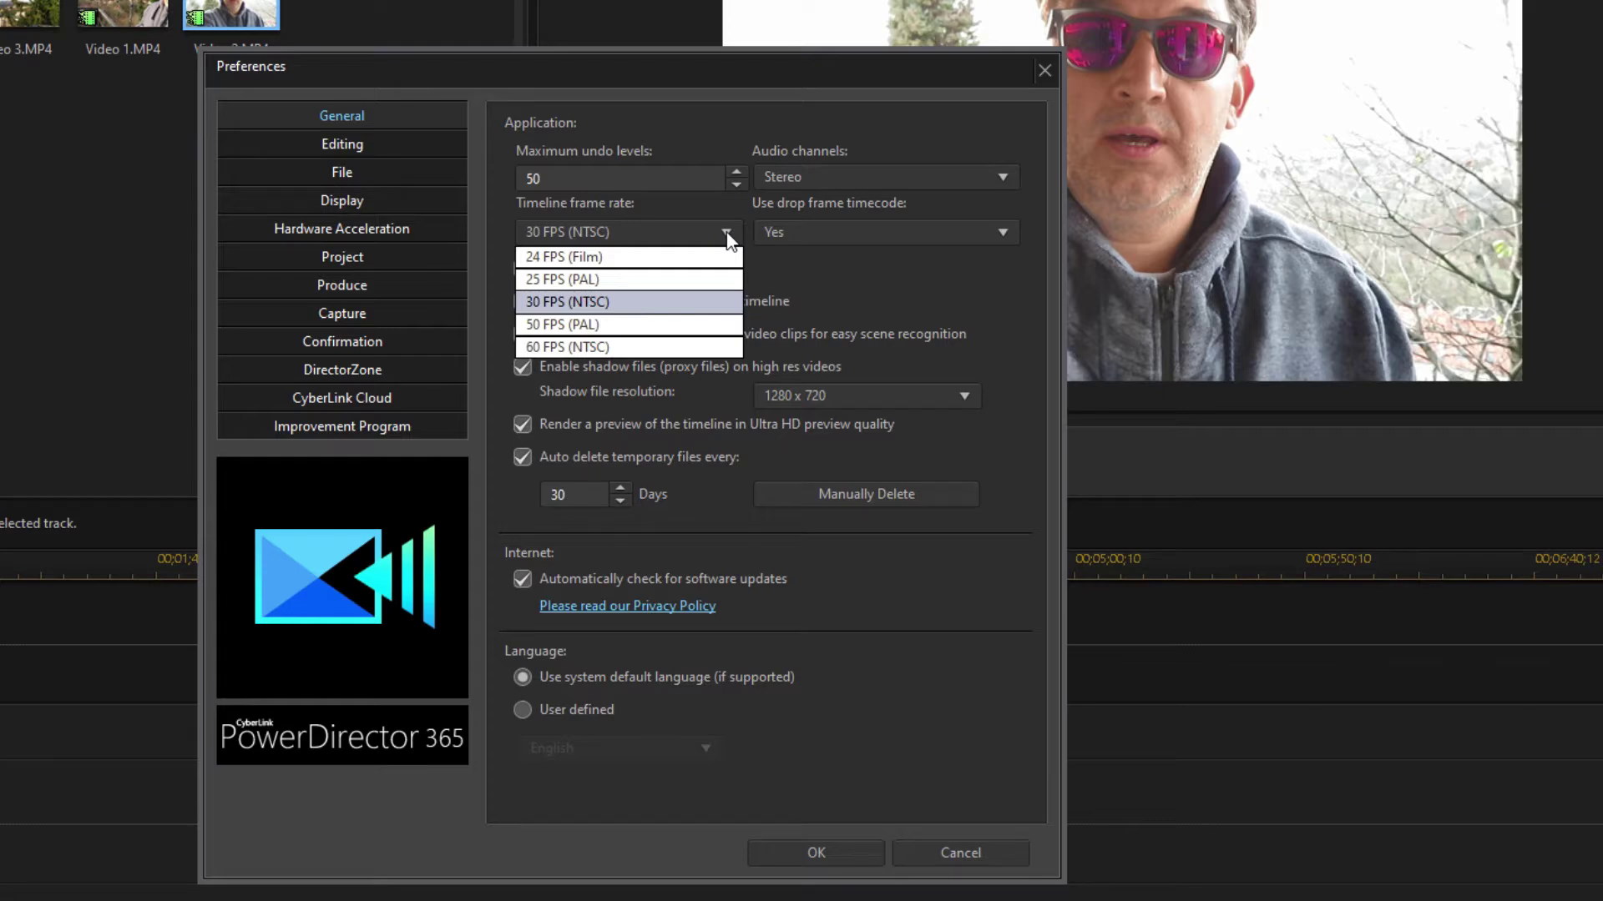
pyautogui.click(726, 234)
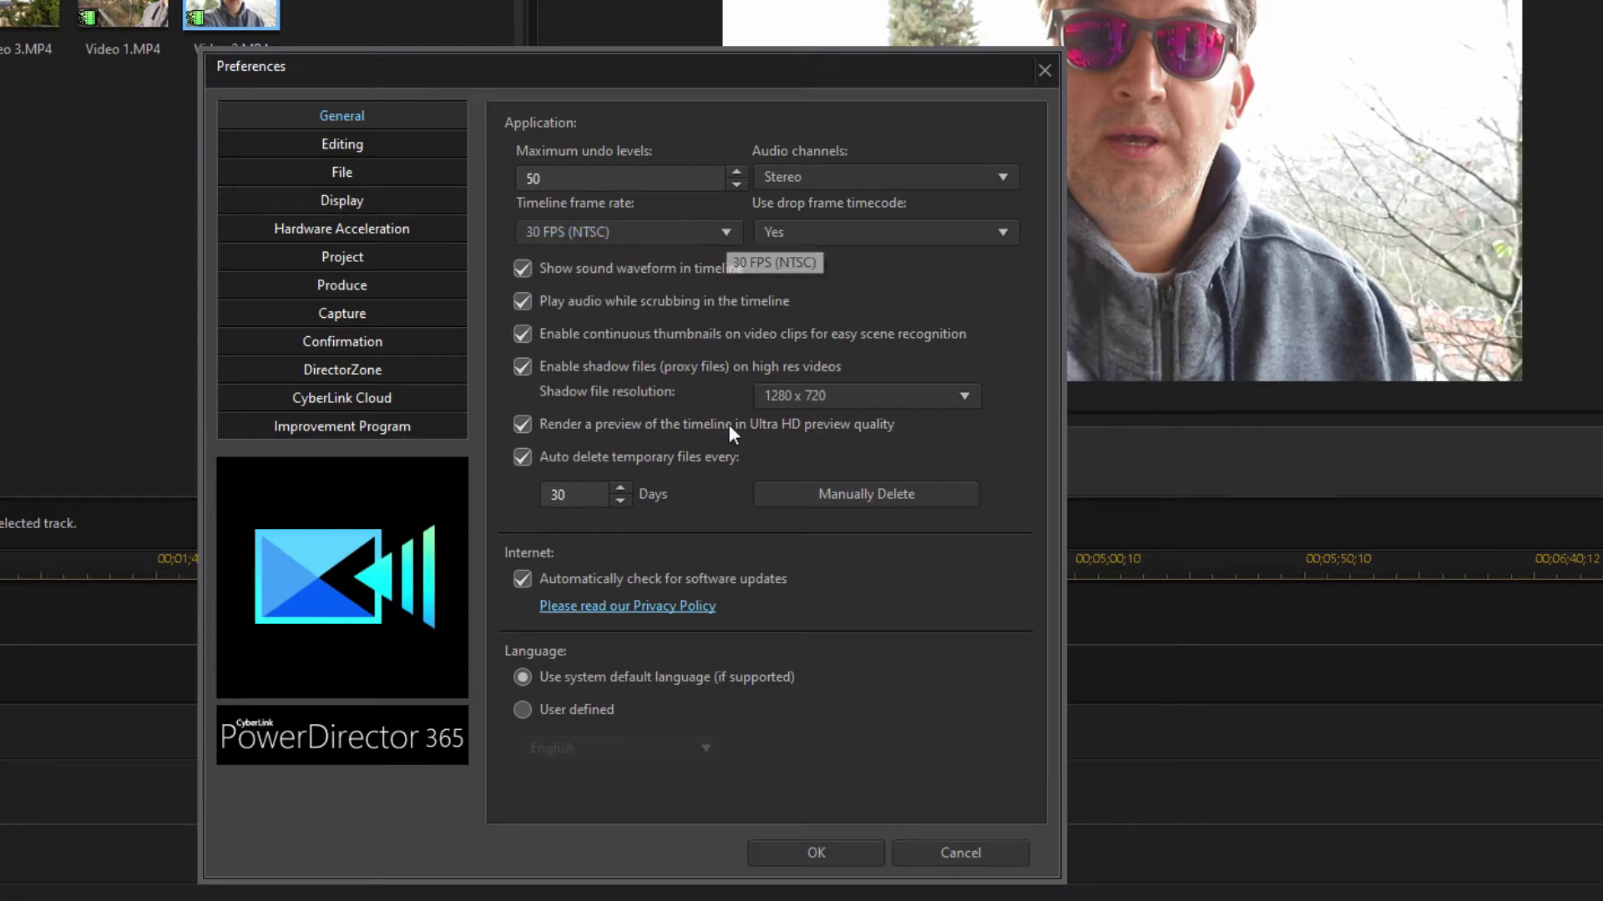
pyautogui.click(813, 858)
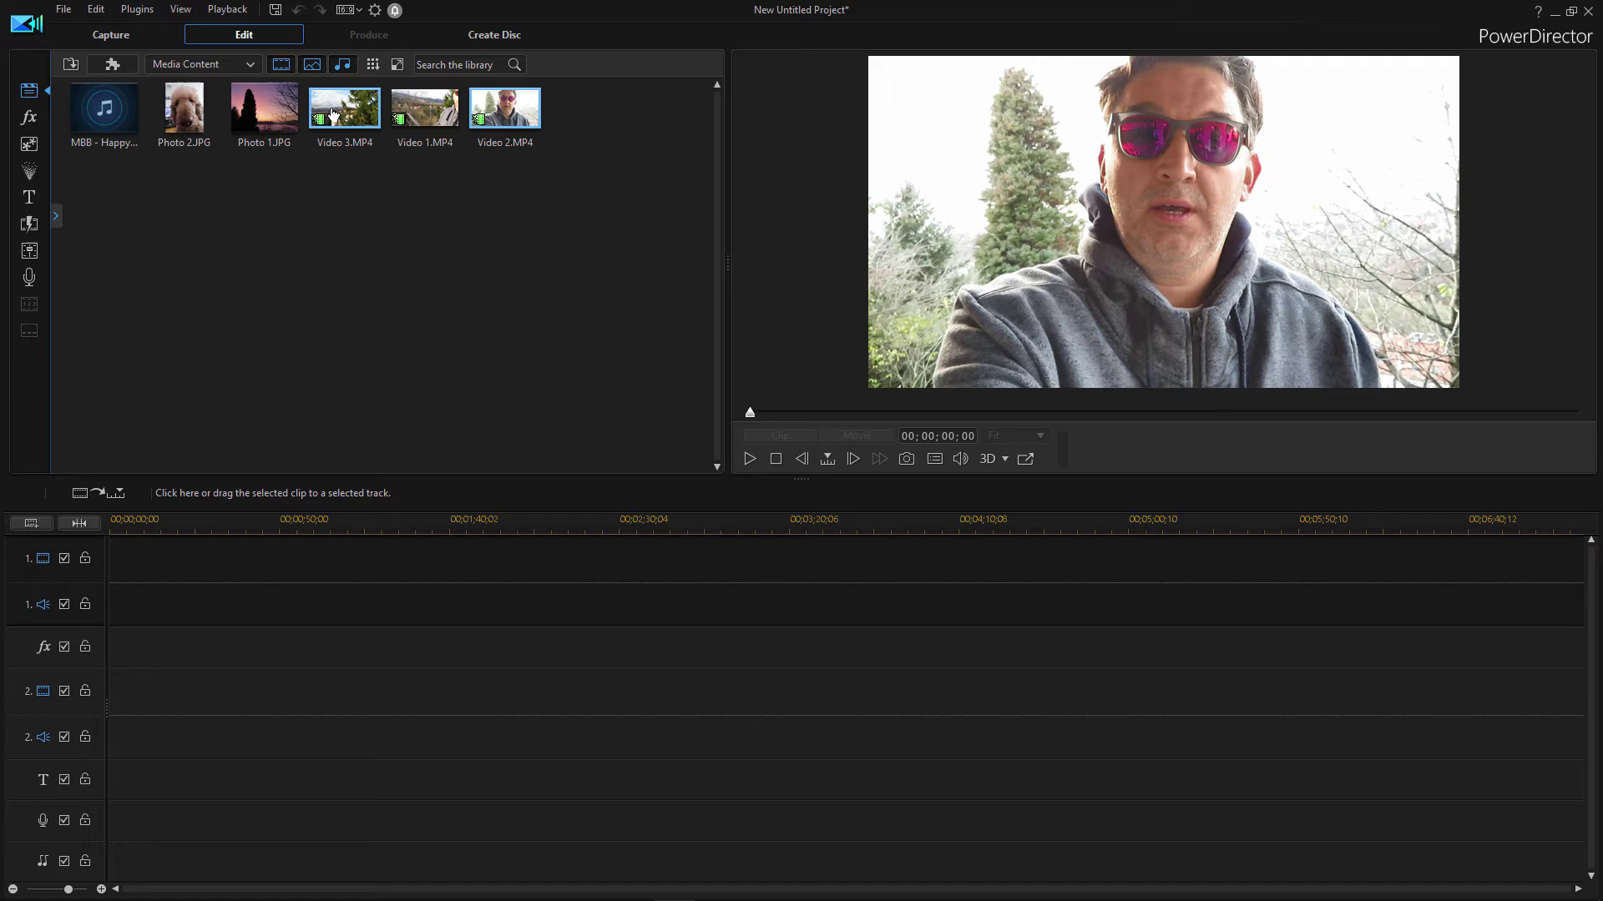
# Step: Place Video 1.MP4 at the start of track 1 and Video 2.MP4 further right, leaving a gap
pyautogui.moveTo(424, 110); pyautogui.dragTo(174, 611)
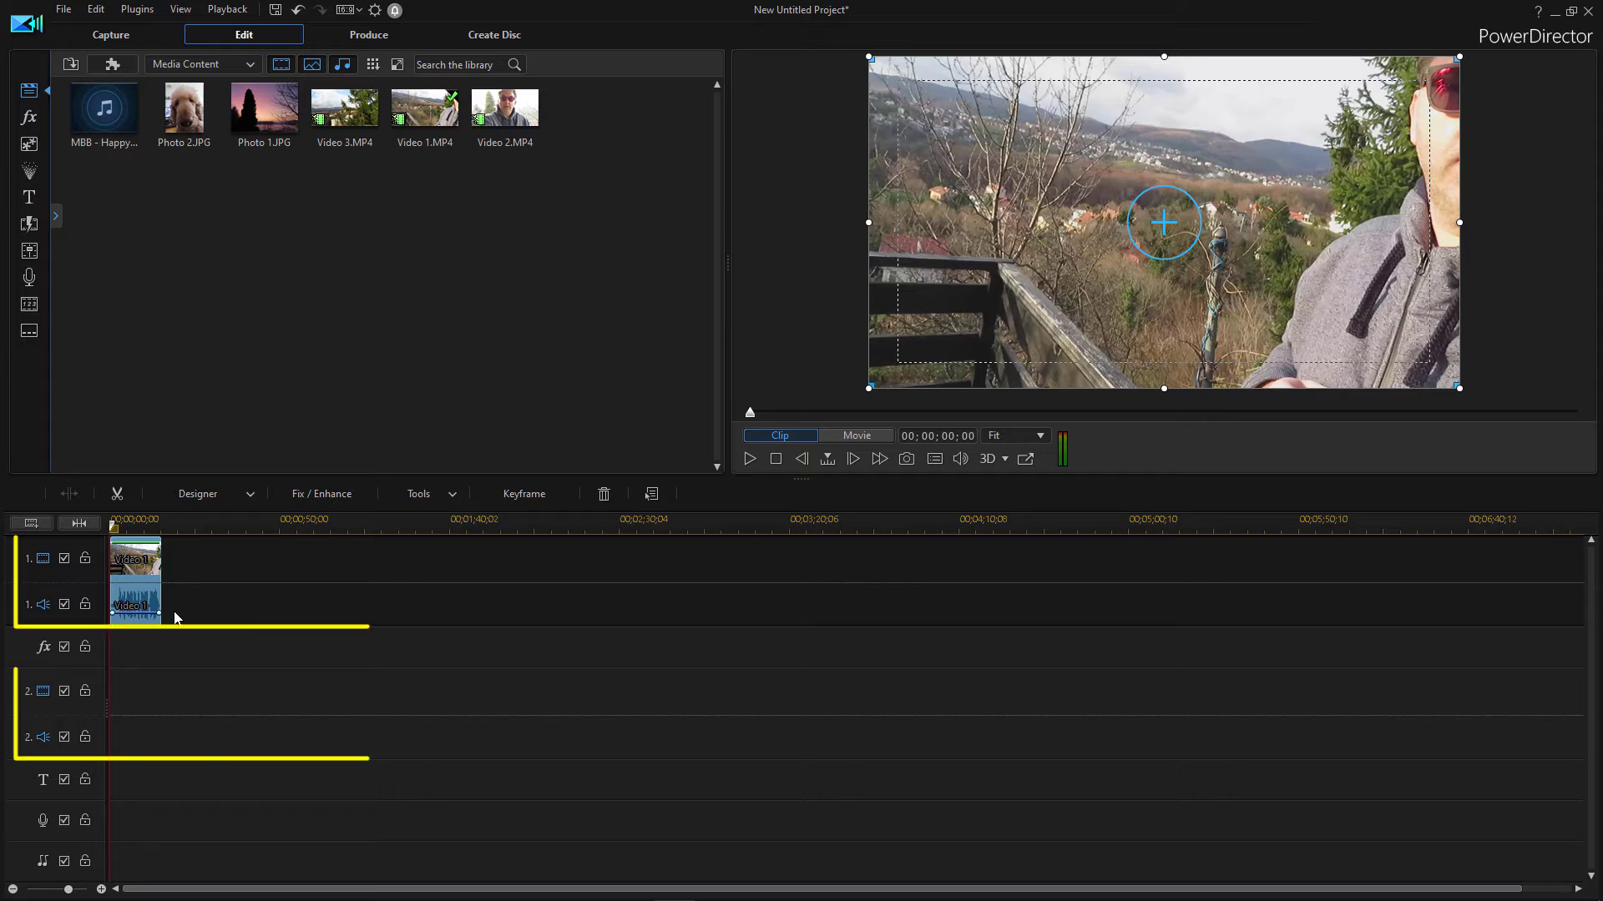
pyautogui.click(175, 618)
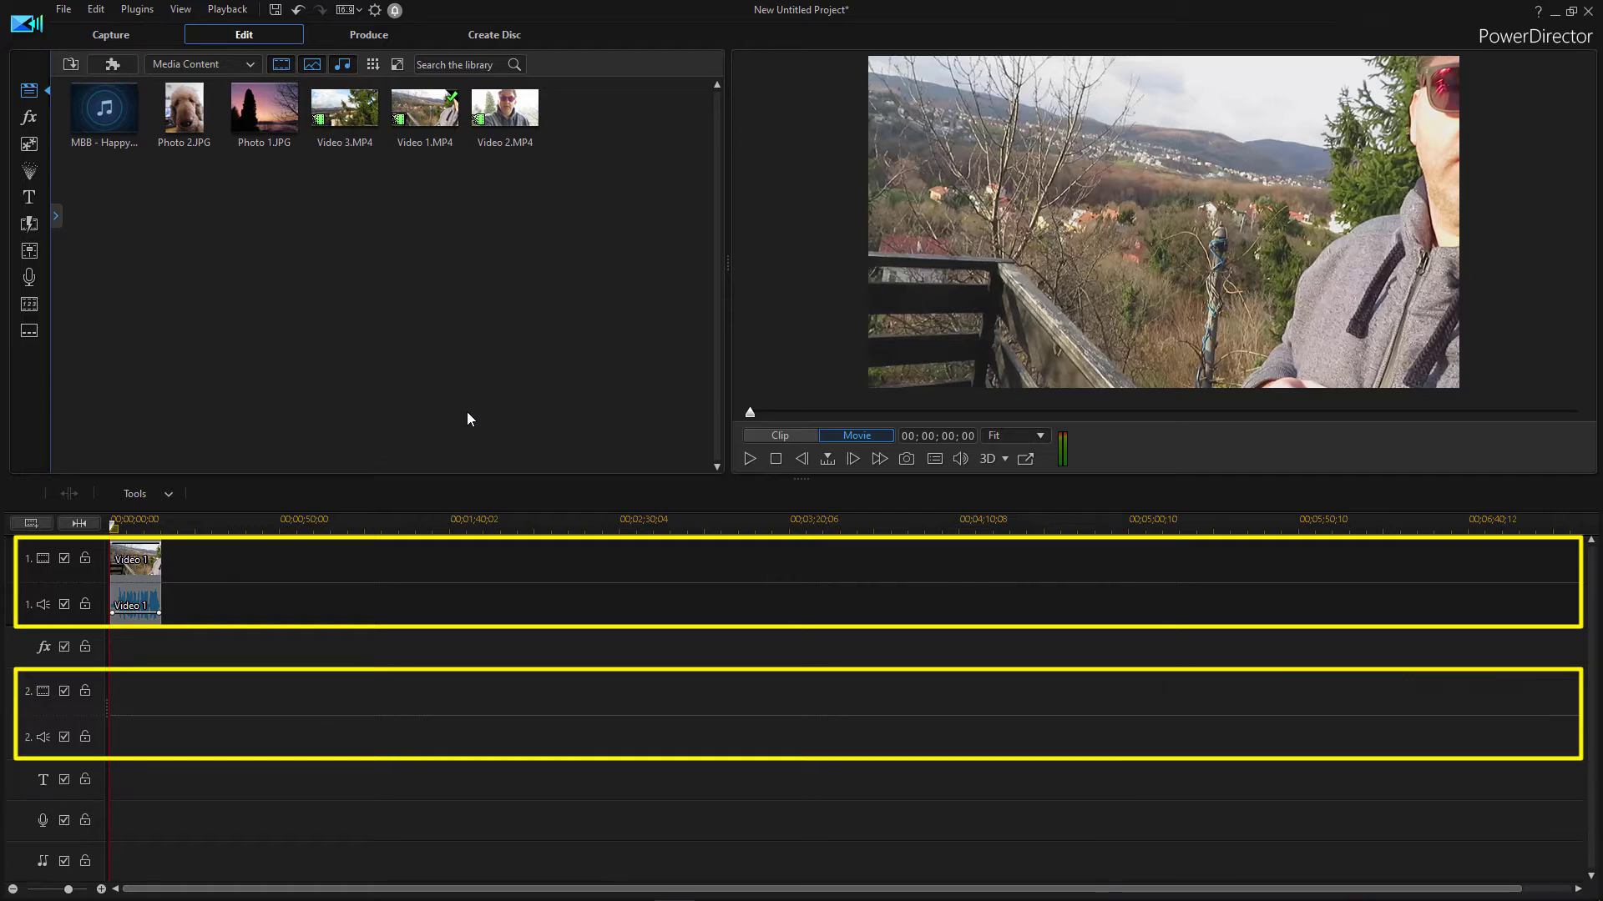
pyautogui.moveTo(521, 134)
pyautogui.mouseDown()
pyautogui.moveTo(250, 590)
pyautogui.moveTo(232, 590)
pyautogui.mouseUp()
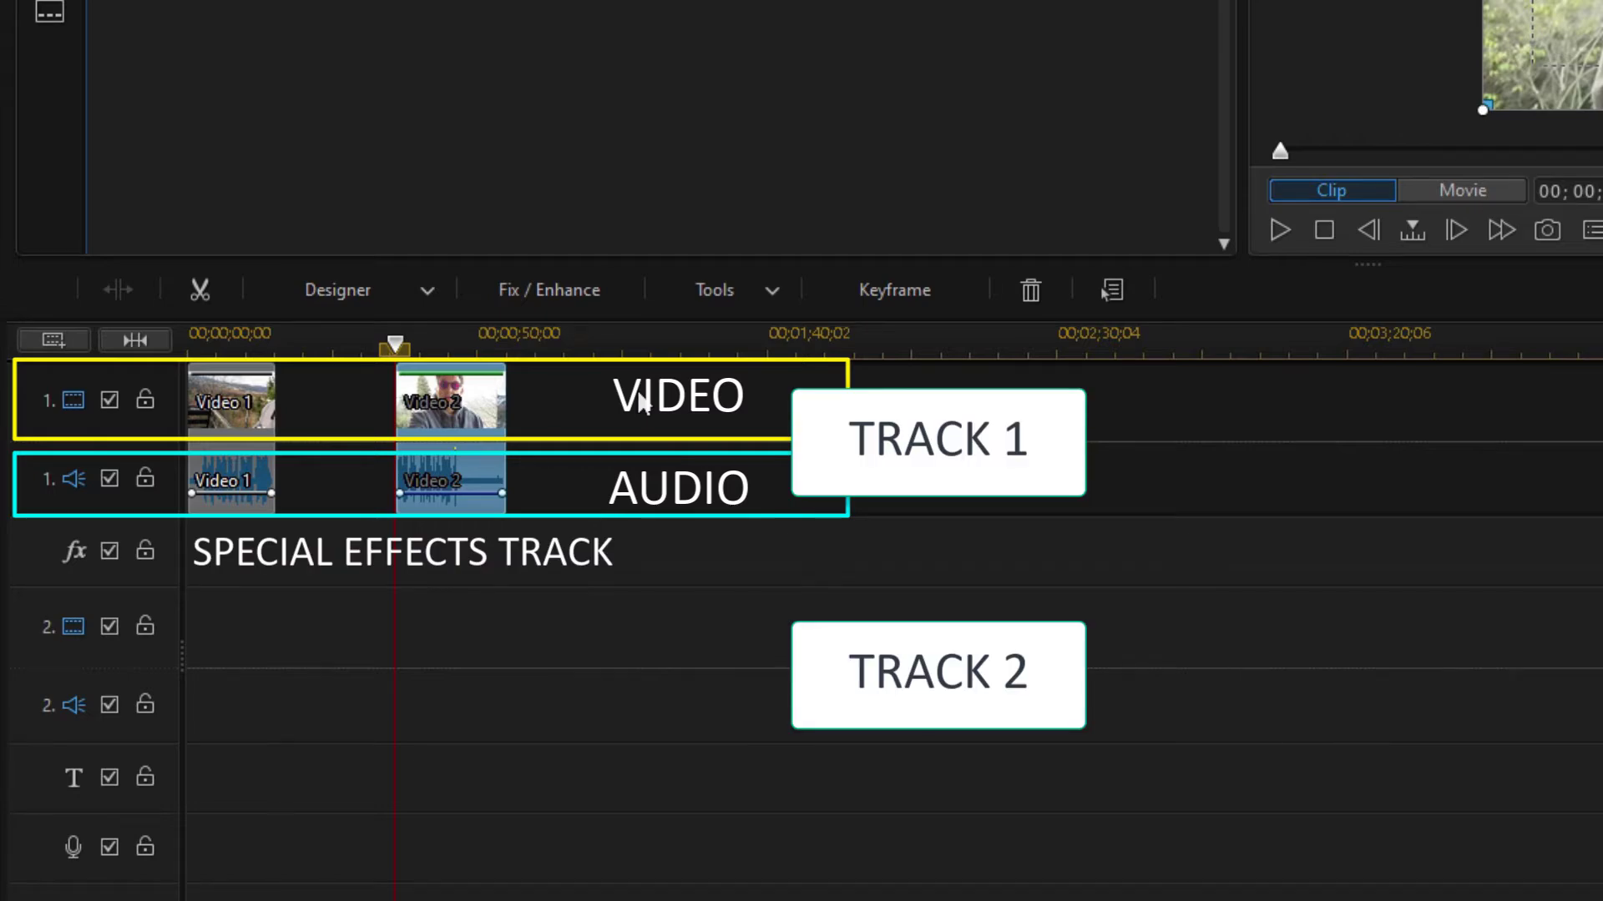
# Step: Slide Video 2 left against Video 1, then drag both joined clips further right on track 1
pyautogui.moveTo(620, 325); pyautogui.dragTo(1276, 312)
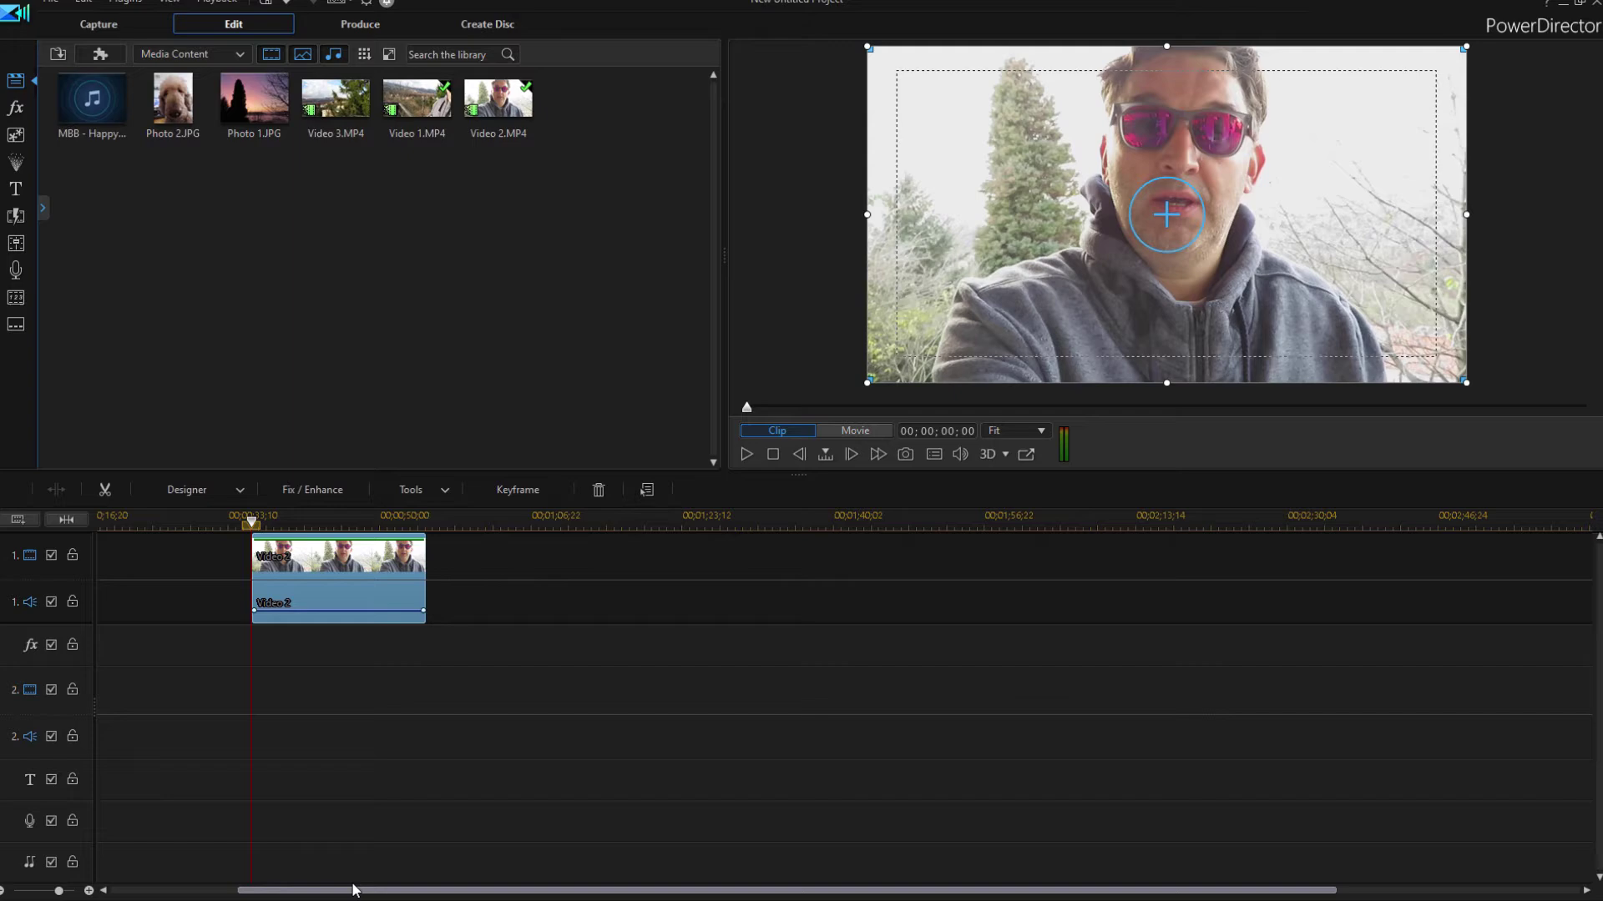
pyautogui.moveTo(418, 525); pyautogui.dragTo(448, 528)
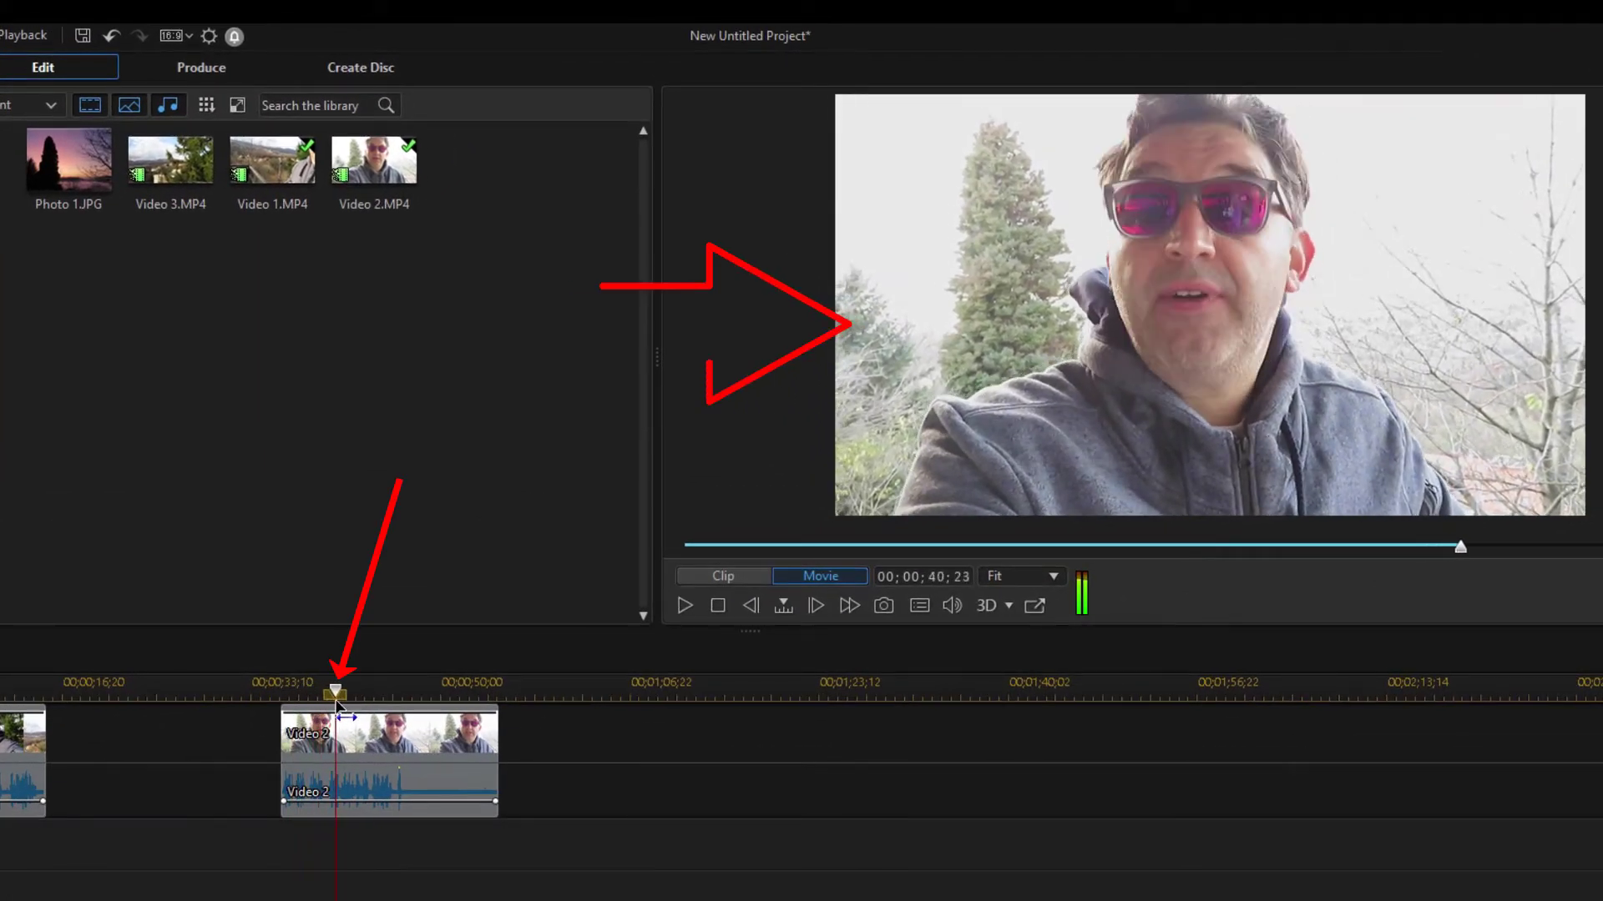
pyautogui.click(334, 731)
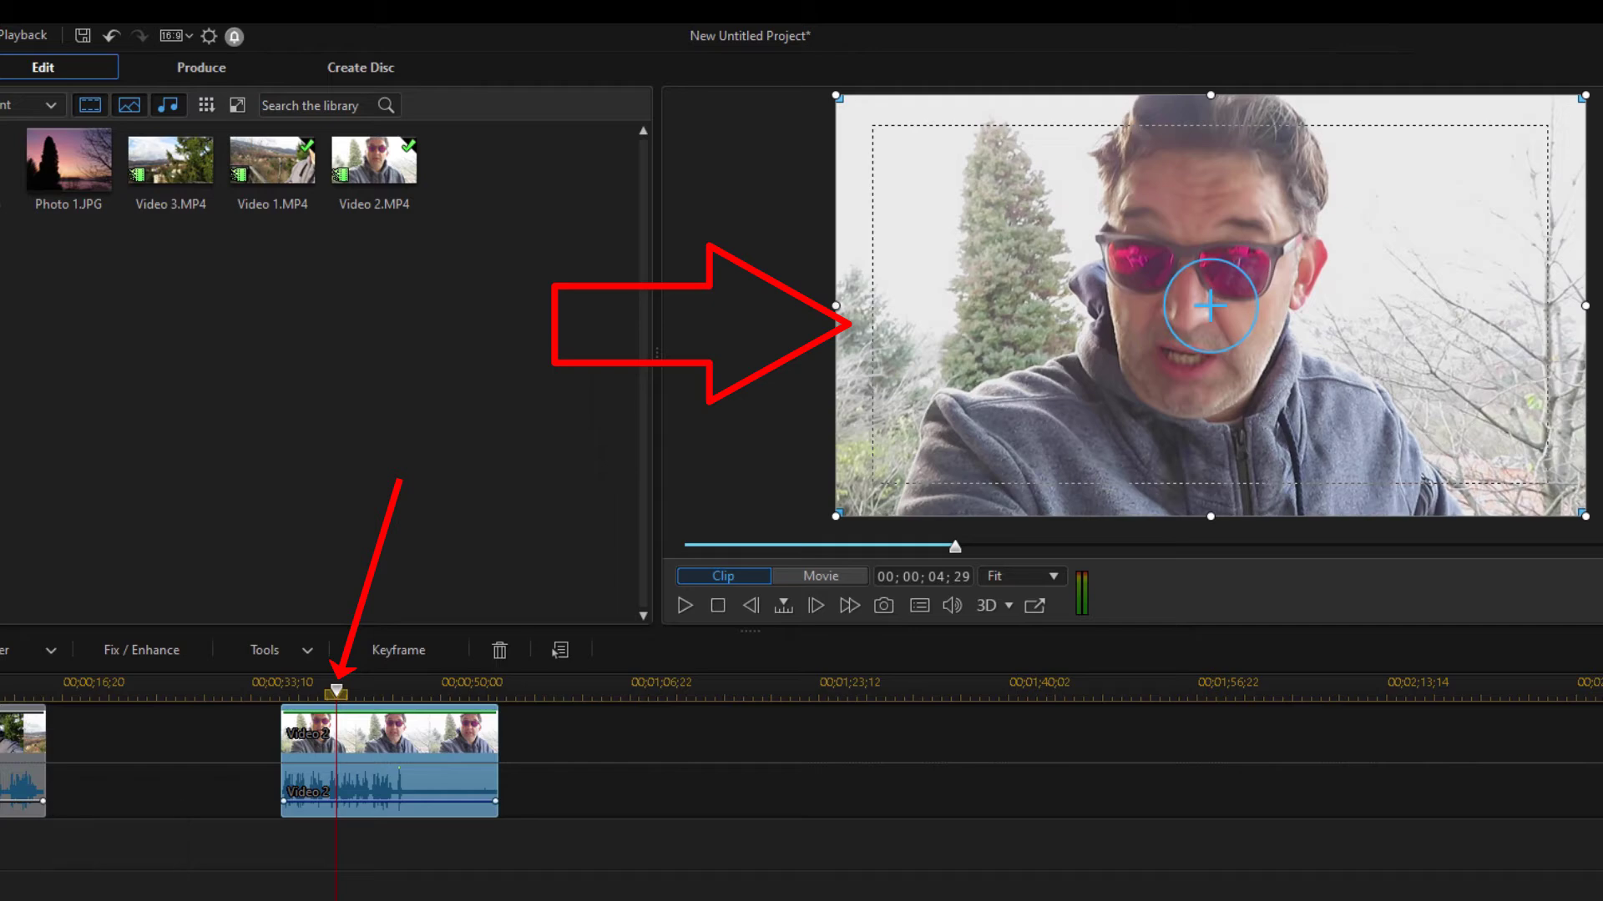
pyautogui.moveTo(336, 691); pyautogui.dragTo(367, 693)
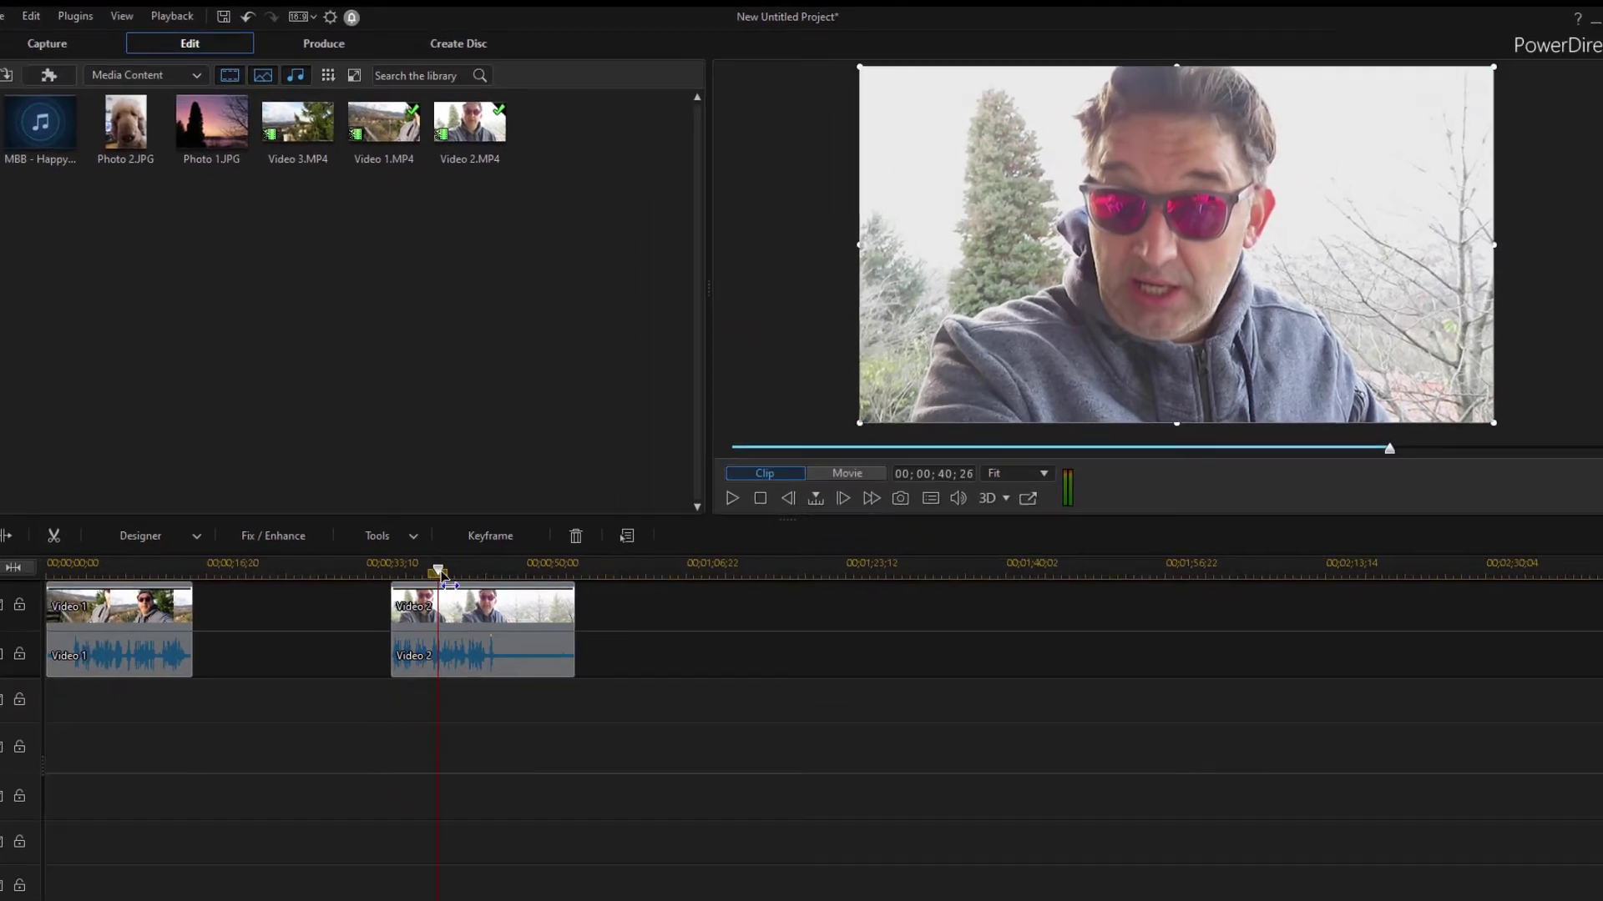
pyautogui.click(503, 558)
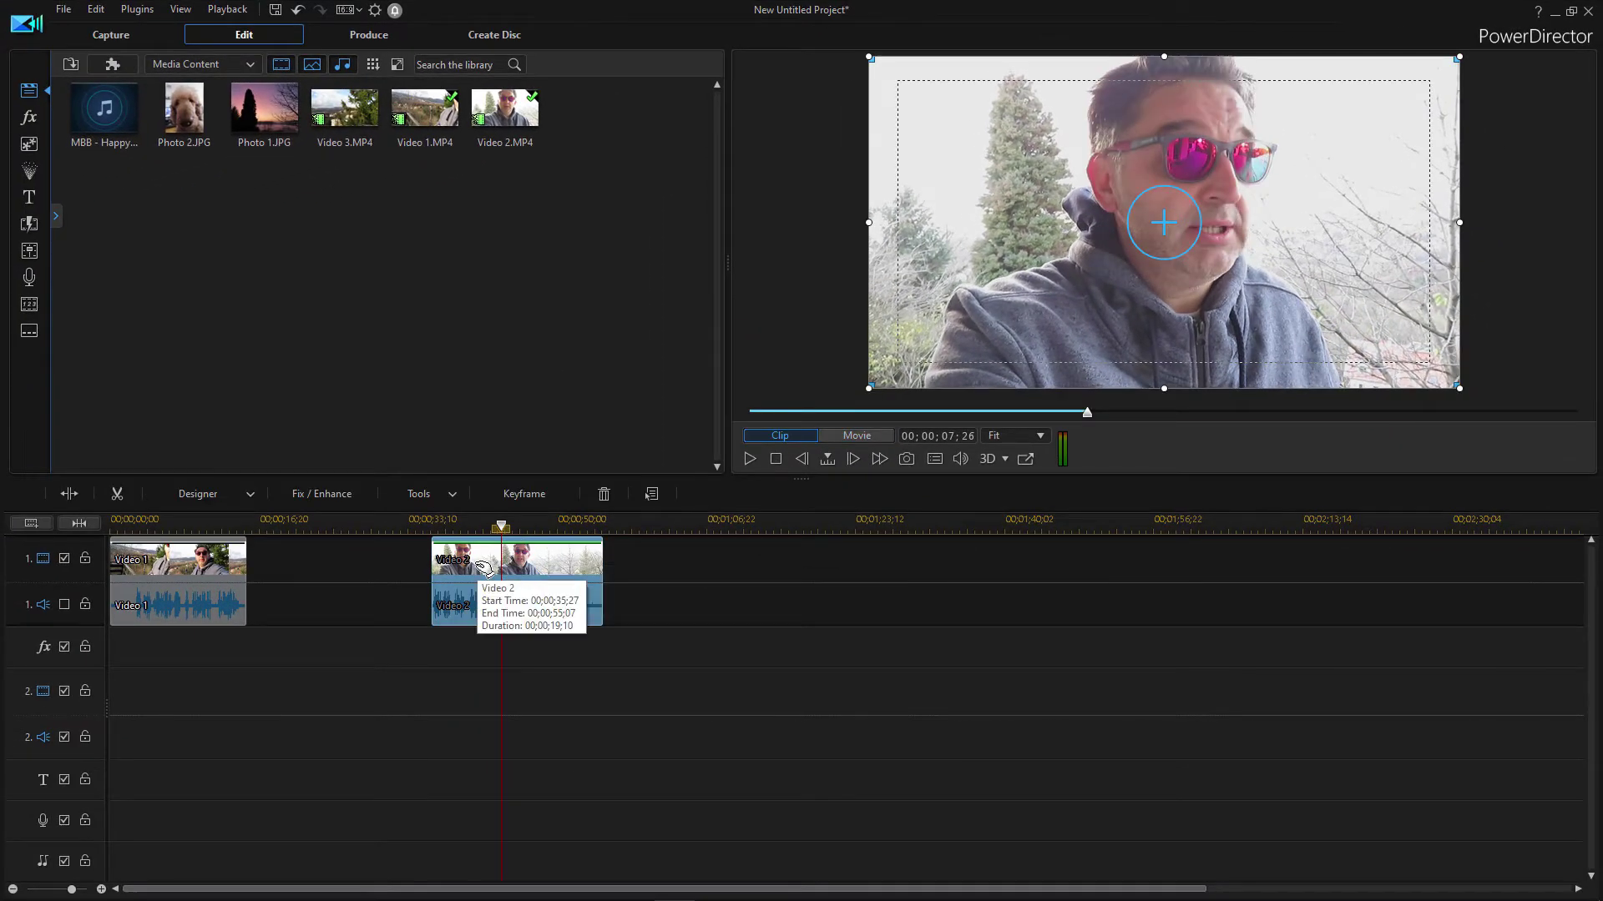
pyautogui.moveTo(503, 557); pyautogui.dragTo(298, 570)
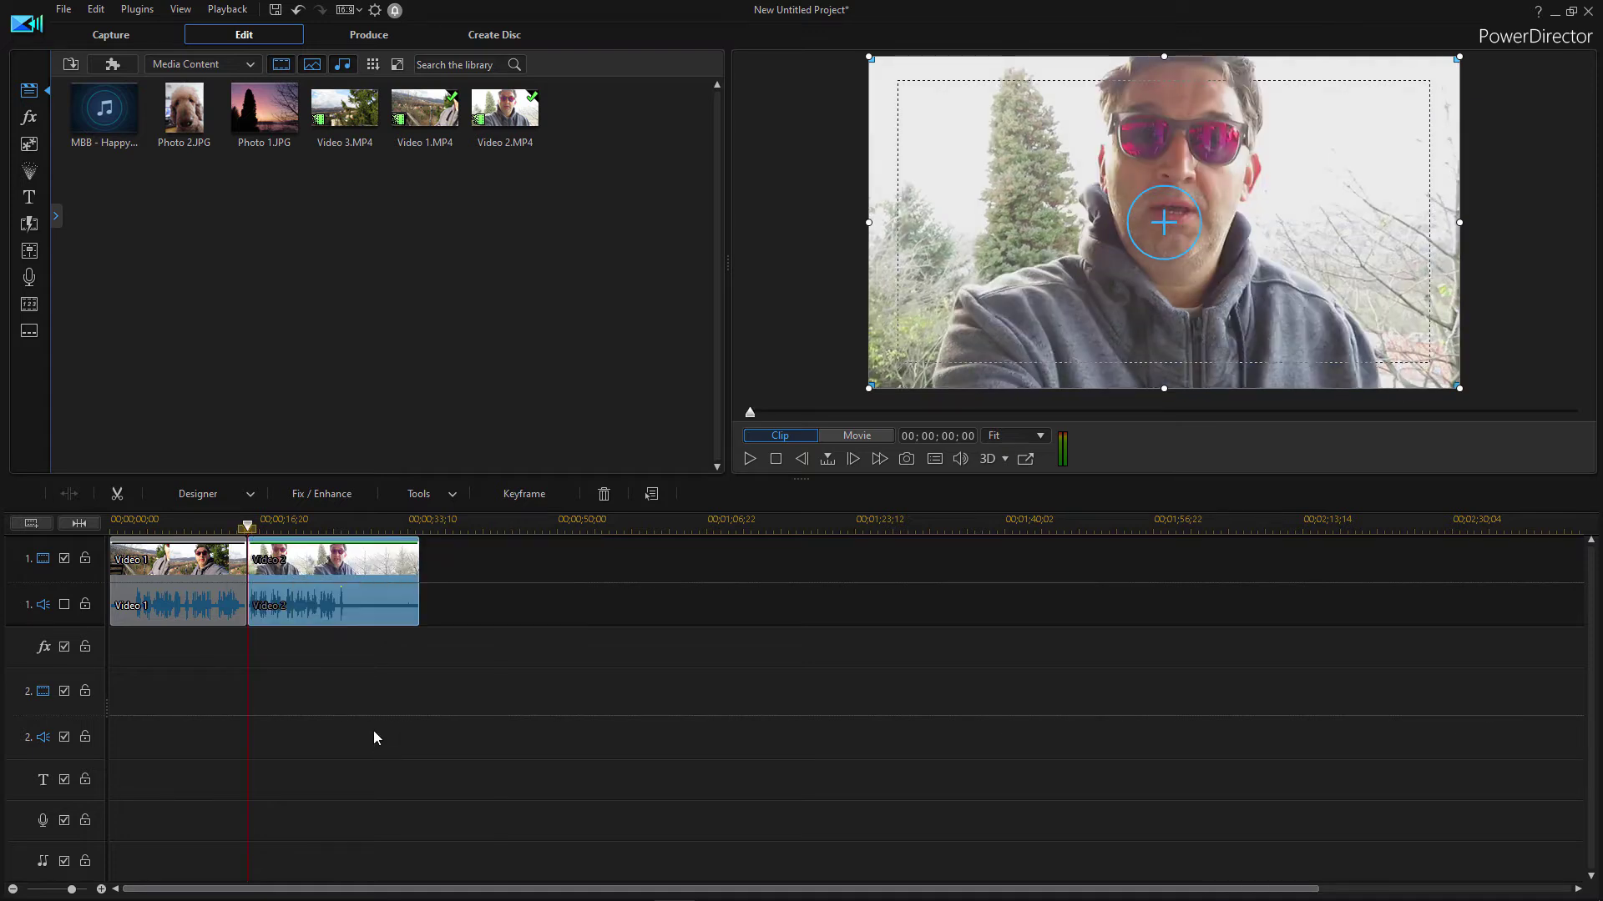
pyautogui.click(219, 714)
pyautogui.moveTo(307, 628)
pyautogui.mouseDown()
pyautogui.moveTo(308, 601)
pyautogui.moveTo(604, 561)
pyautogui.mouseUp()
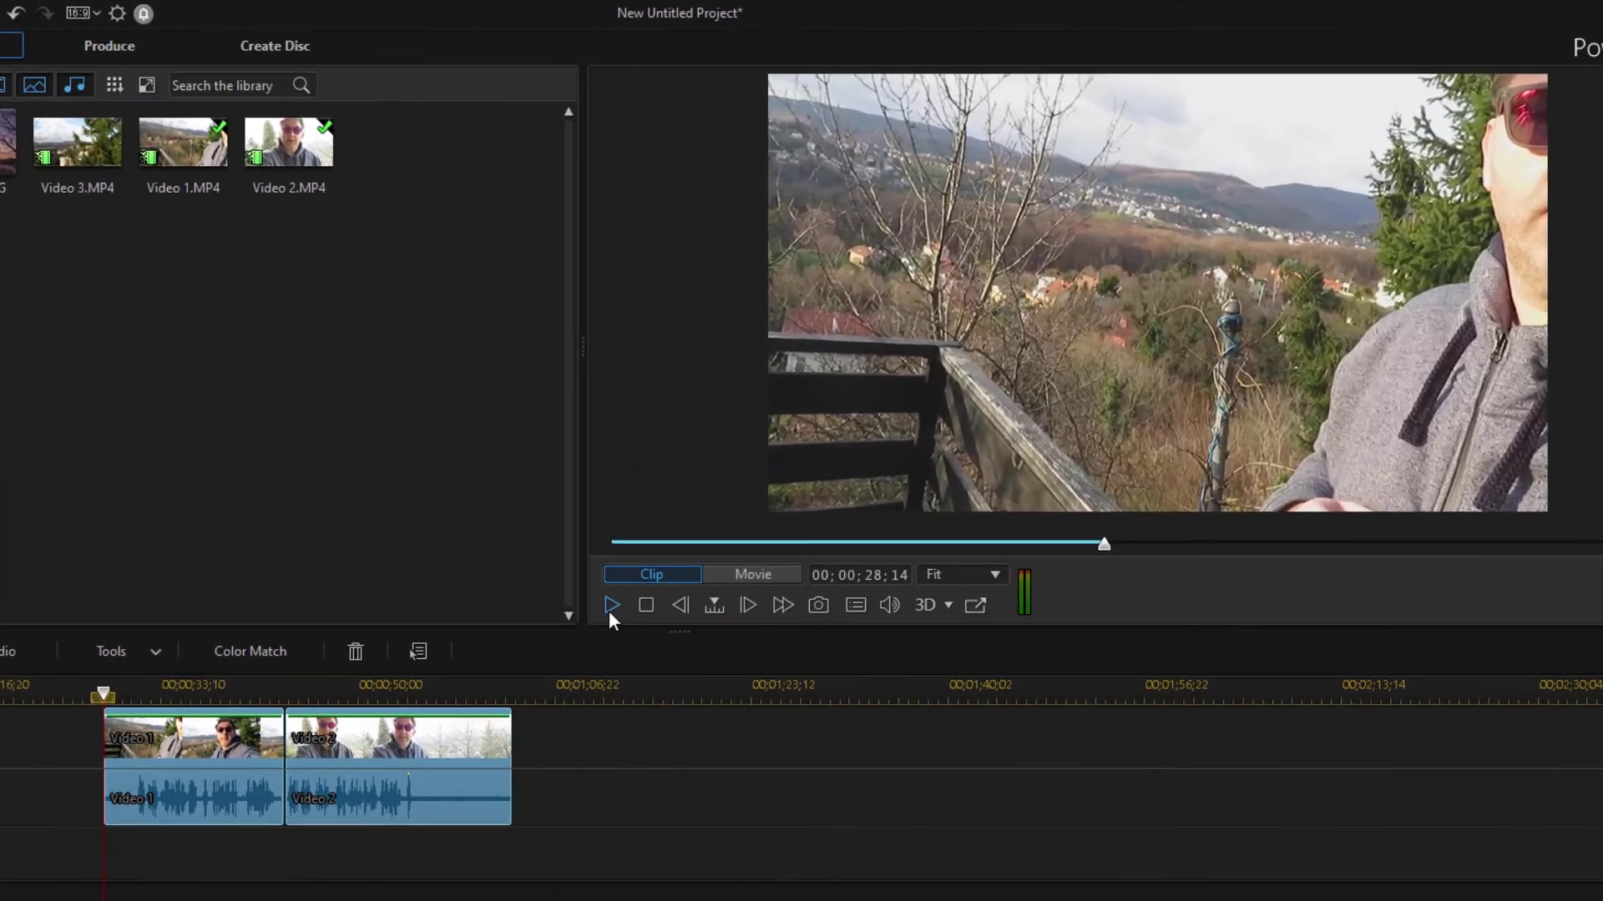
# Step: Split Video 1 near its start and delete the opening piece, leaving a gap
pyautogui.click(749, 458)
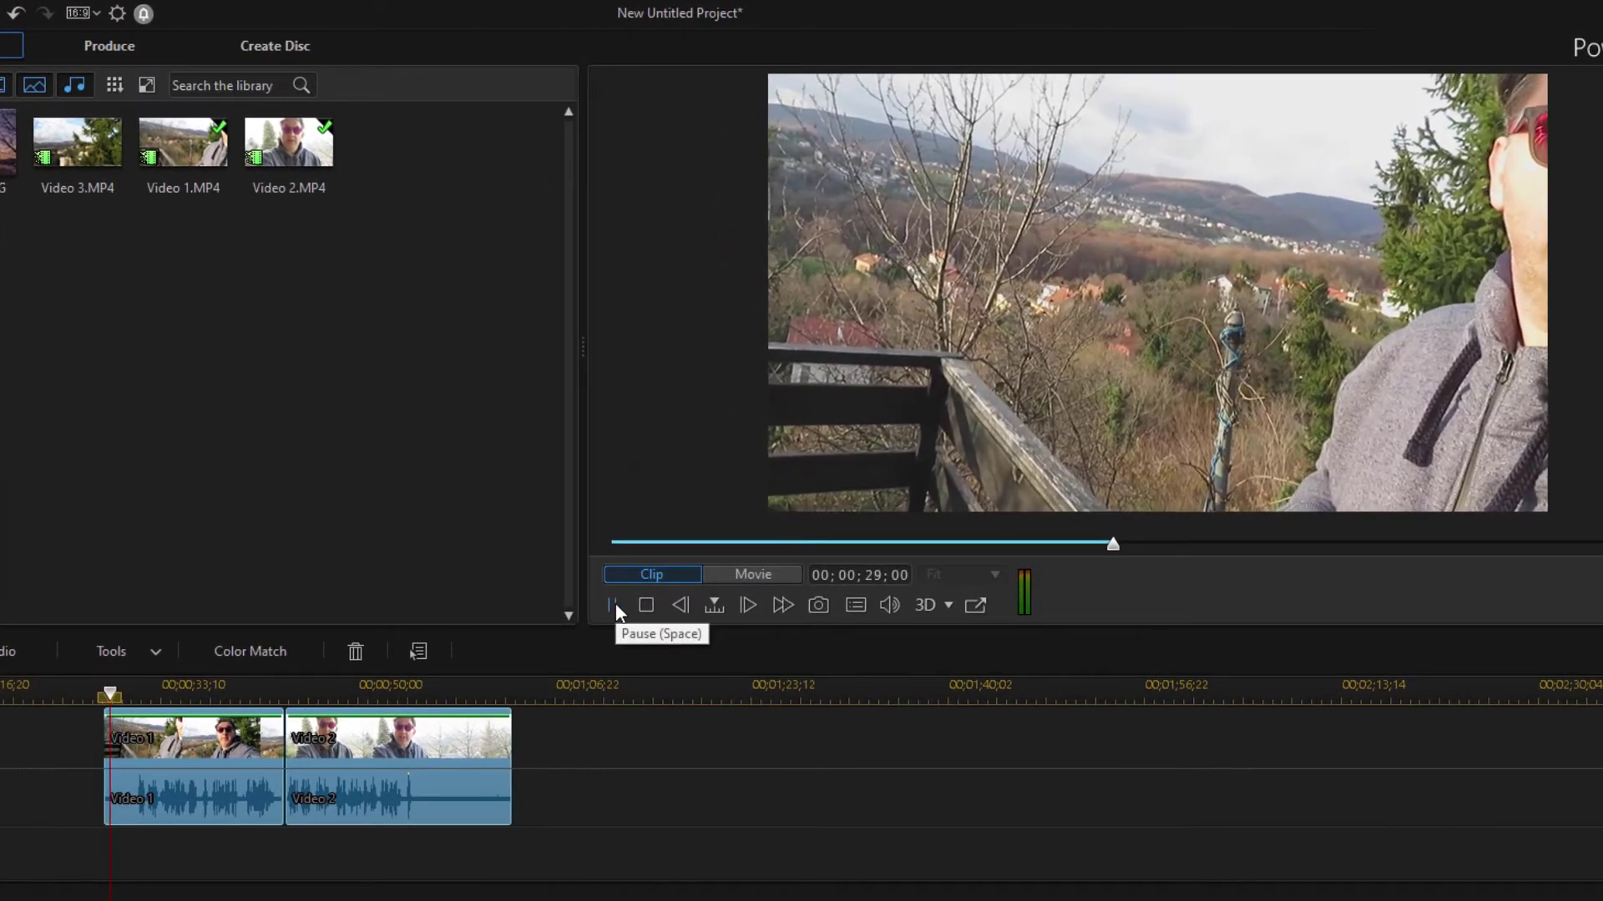
pyautogui.click(754, 576)
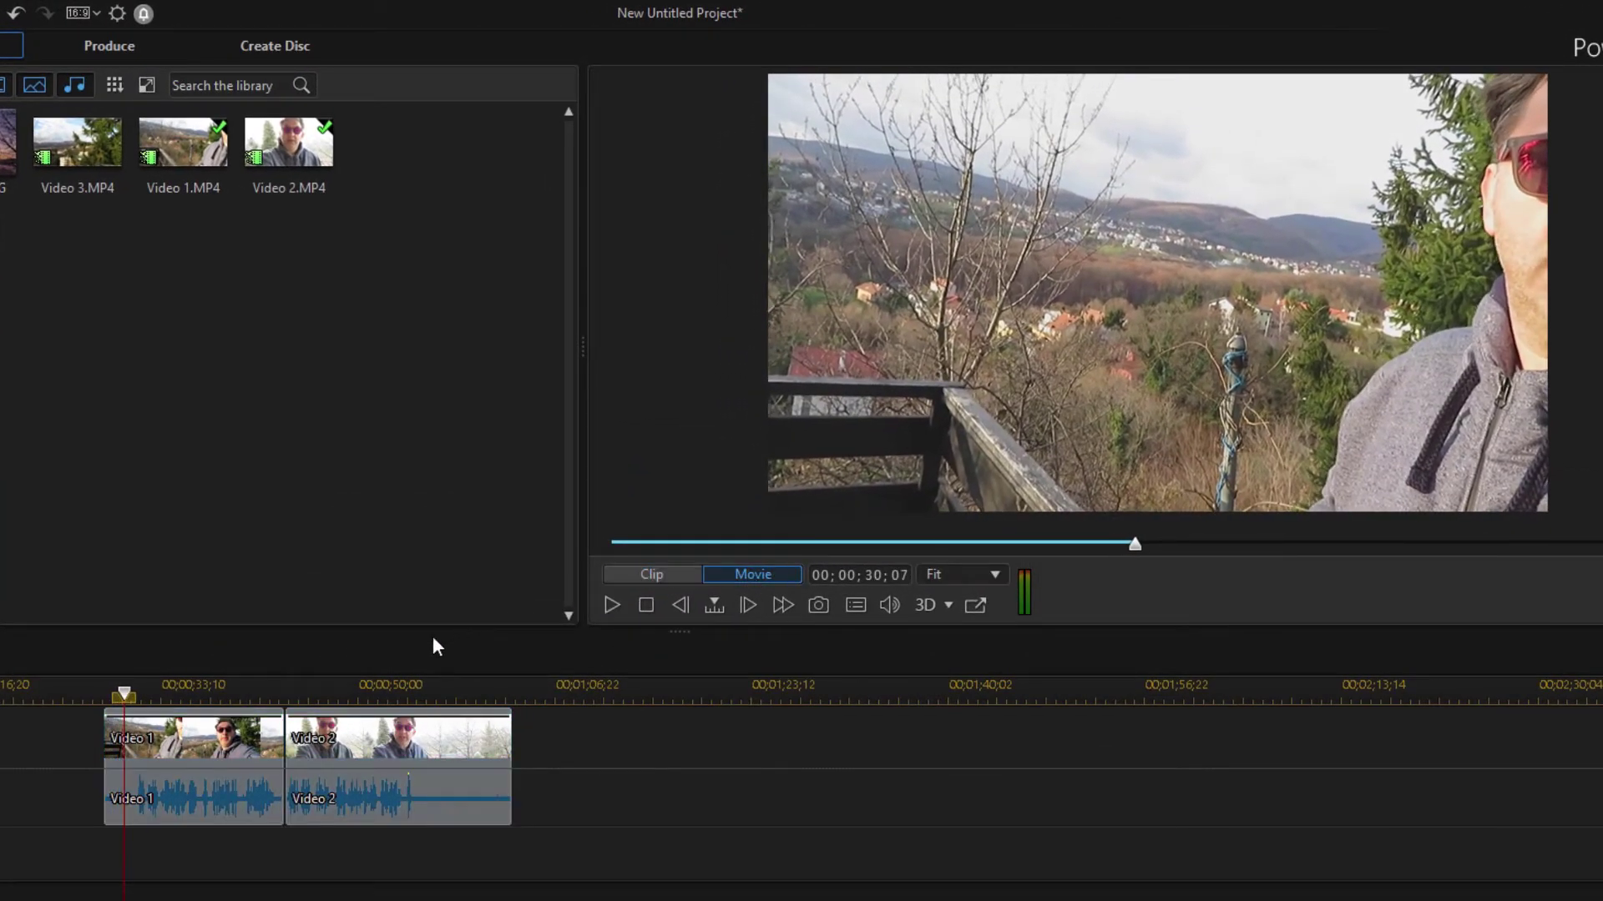
pyautogui.click(612, 604)
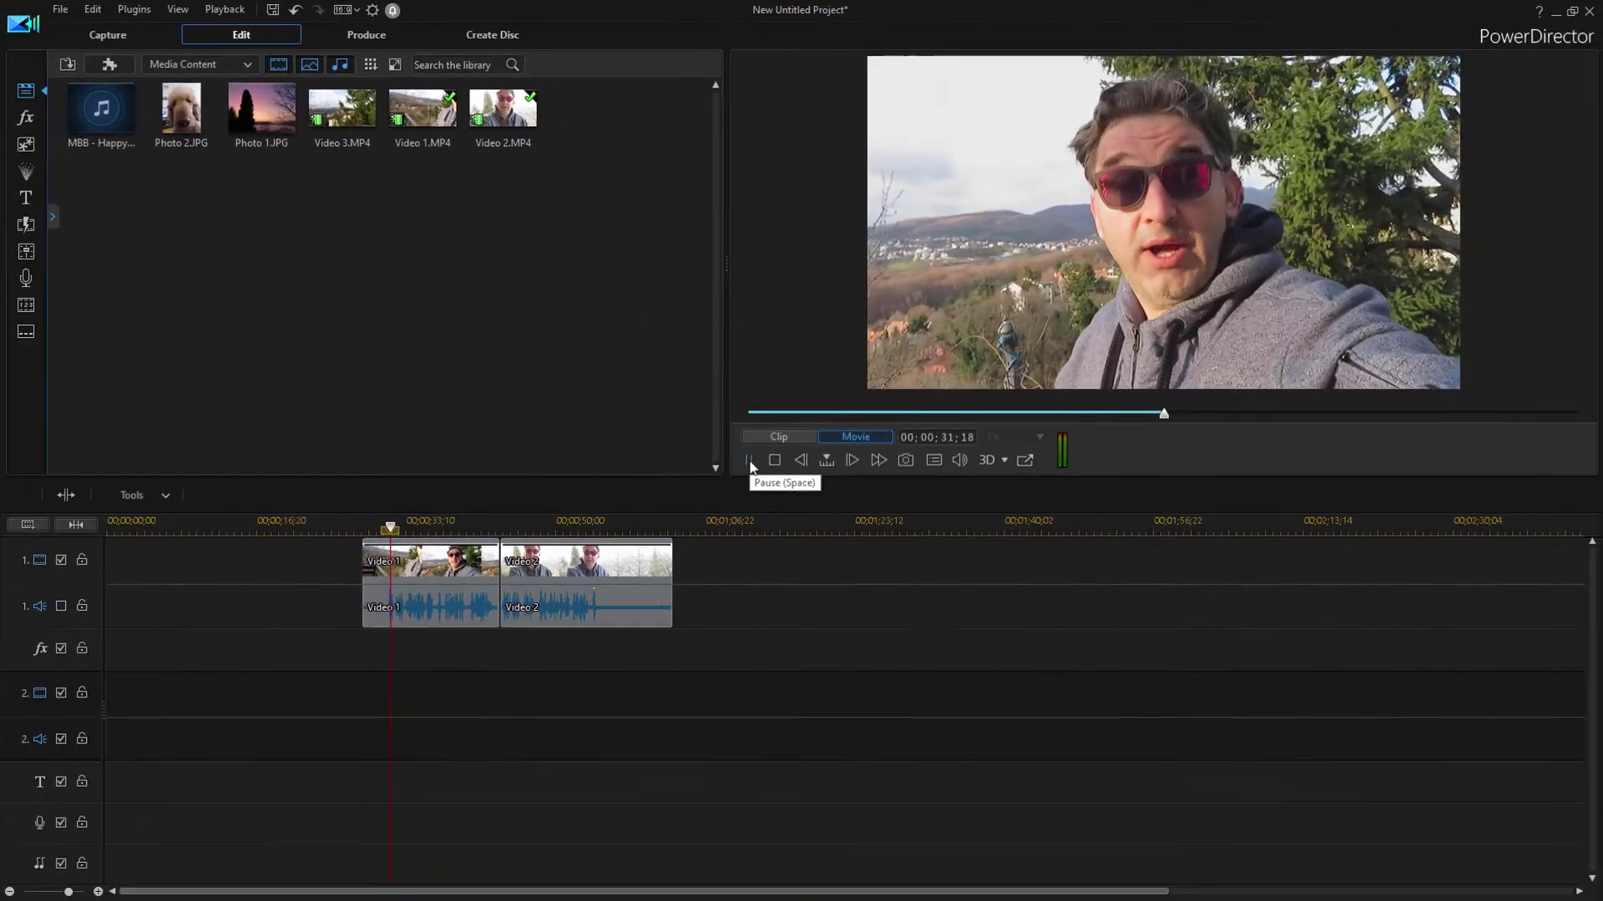
pyautogui.scroll(2, 382, 534)
pyautogui.click(377, 530)
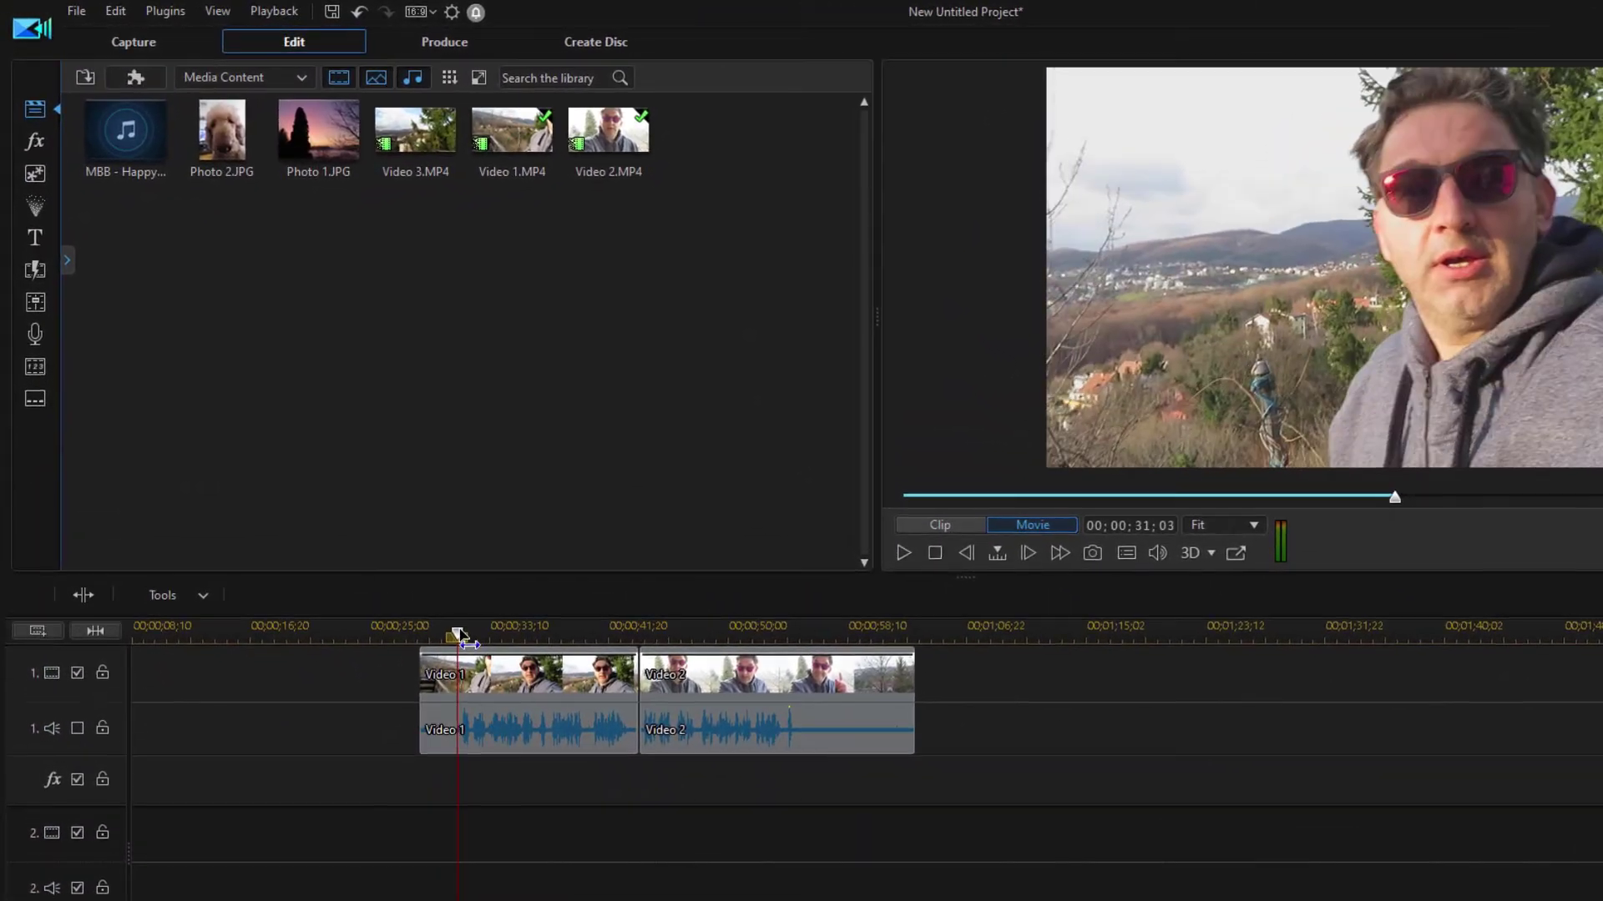
pyautogui.rightClick(459, 678)
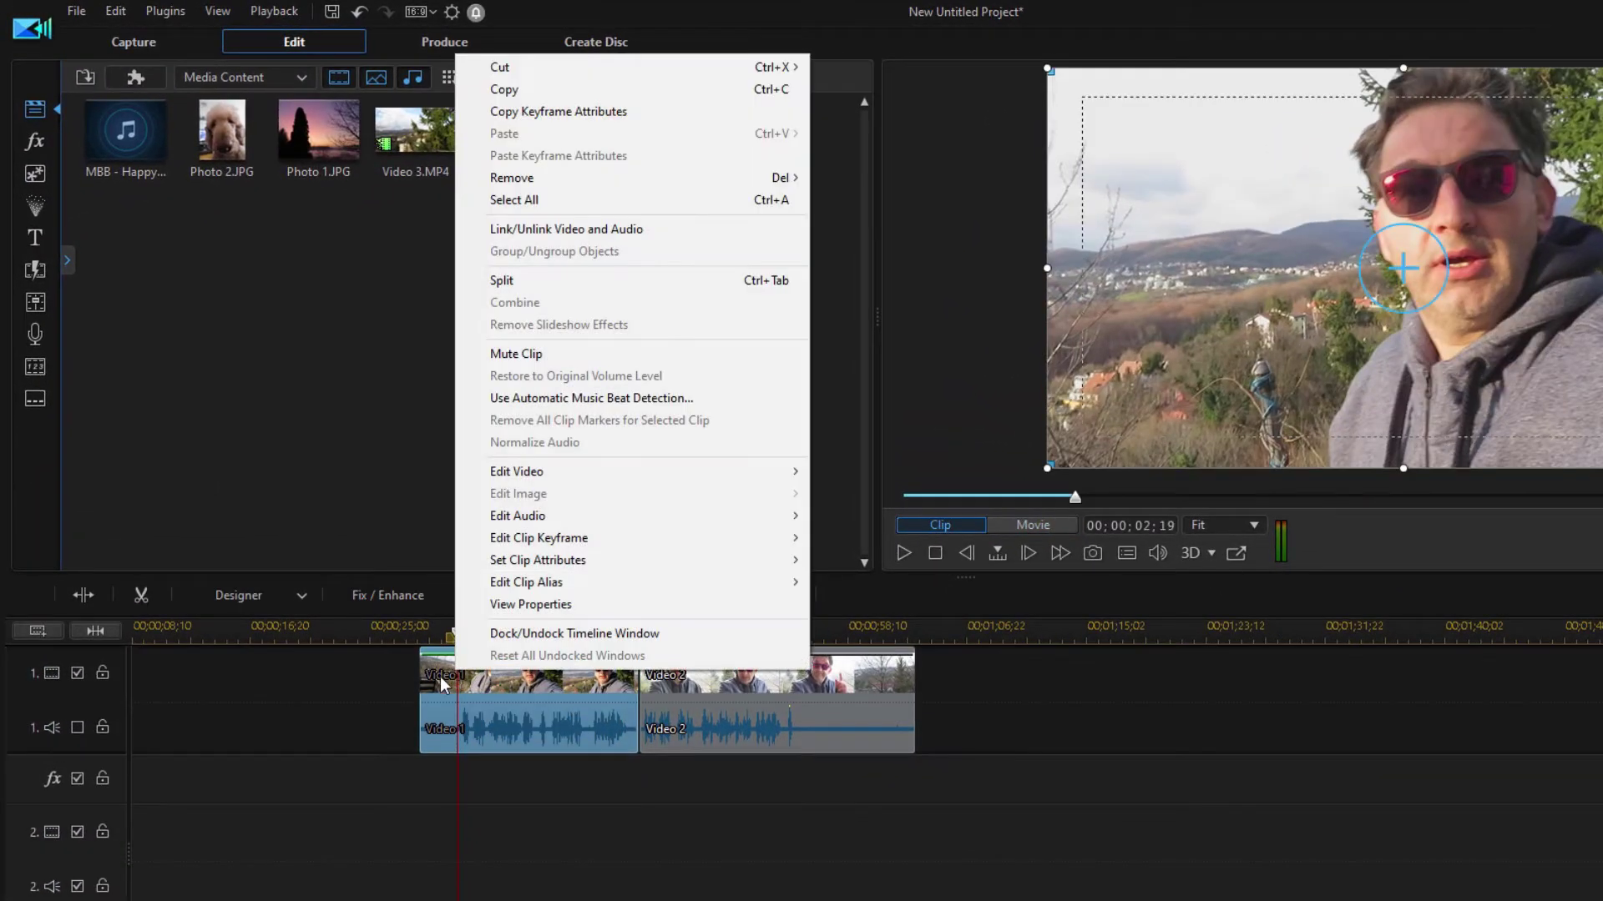
pyautogui.click(530, 282)
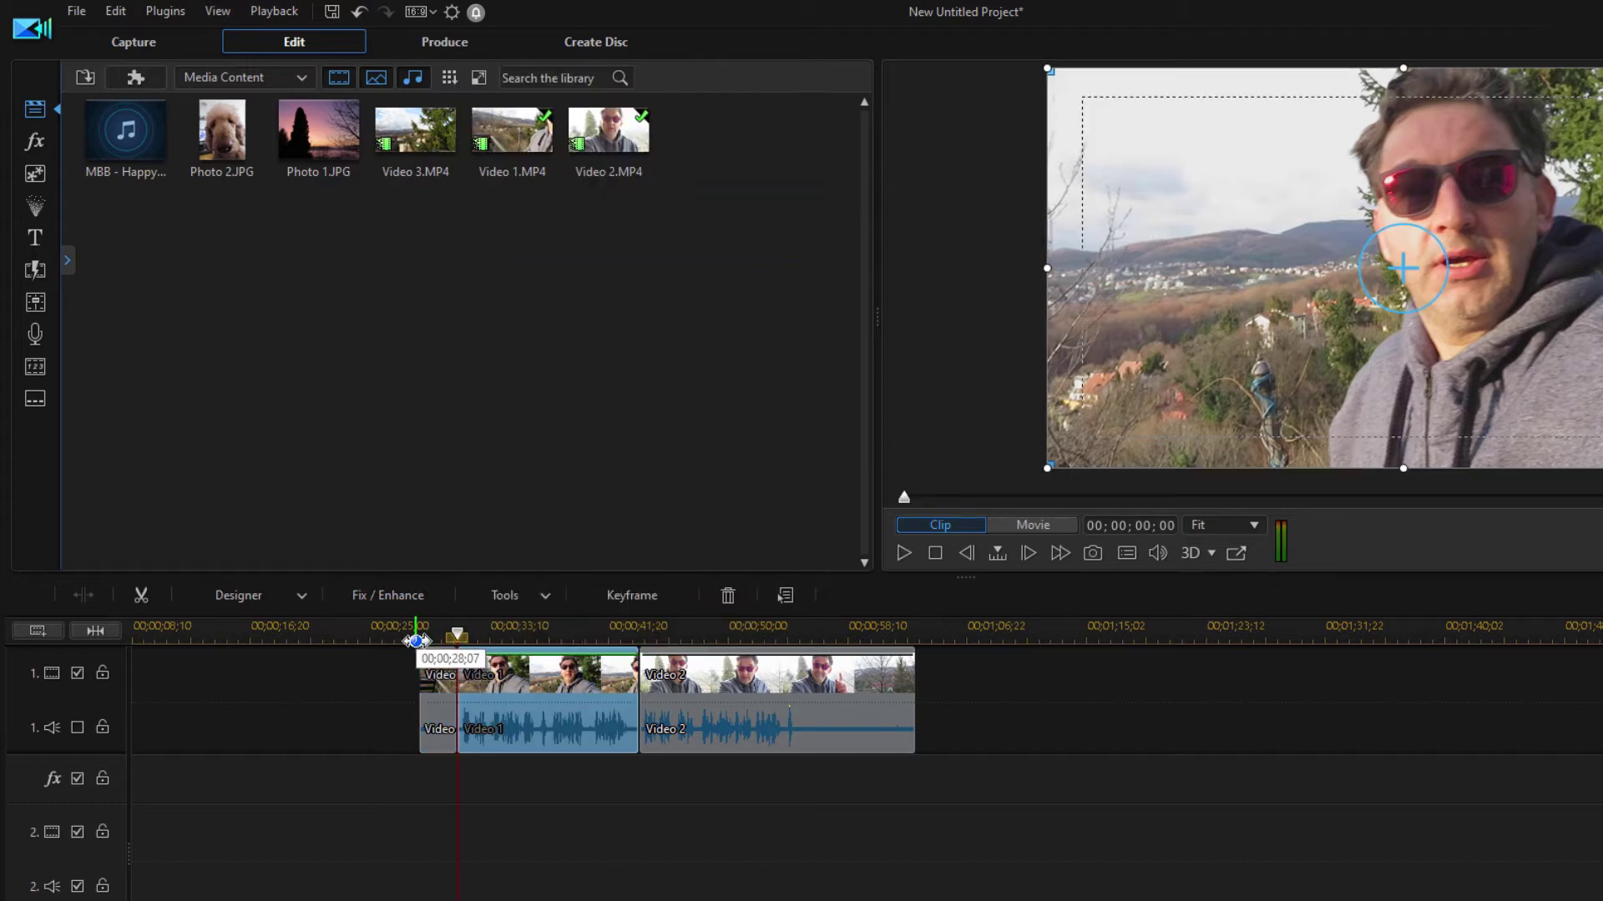
pyautogui.click(440, 678)
pyautogui.press('Delete')
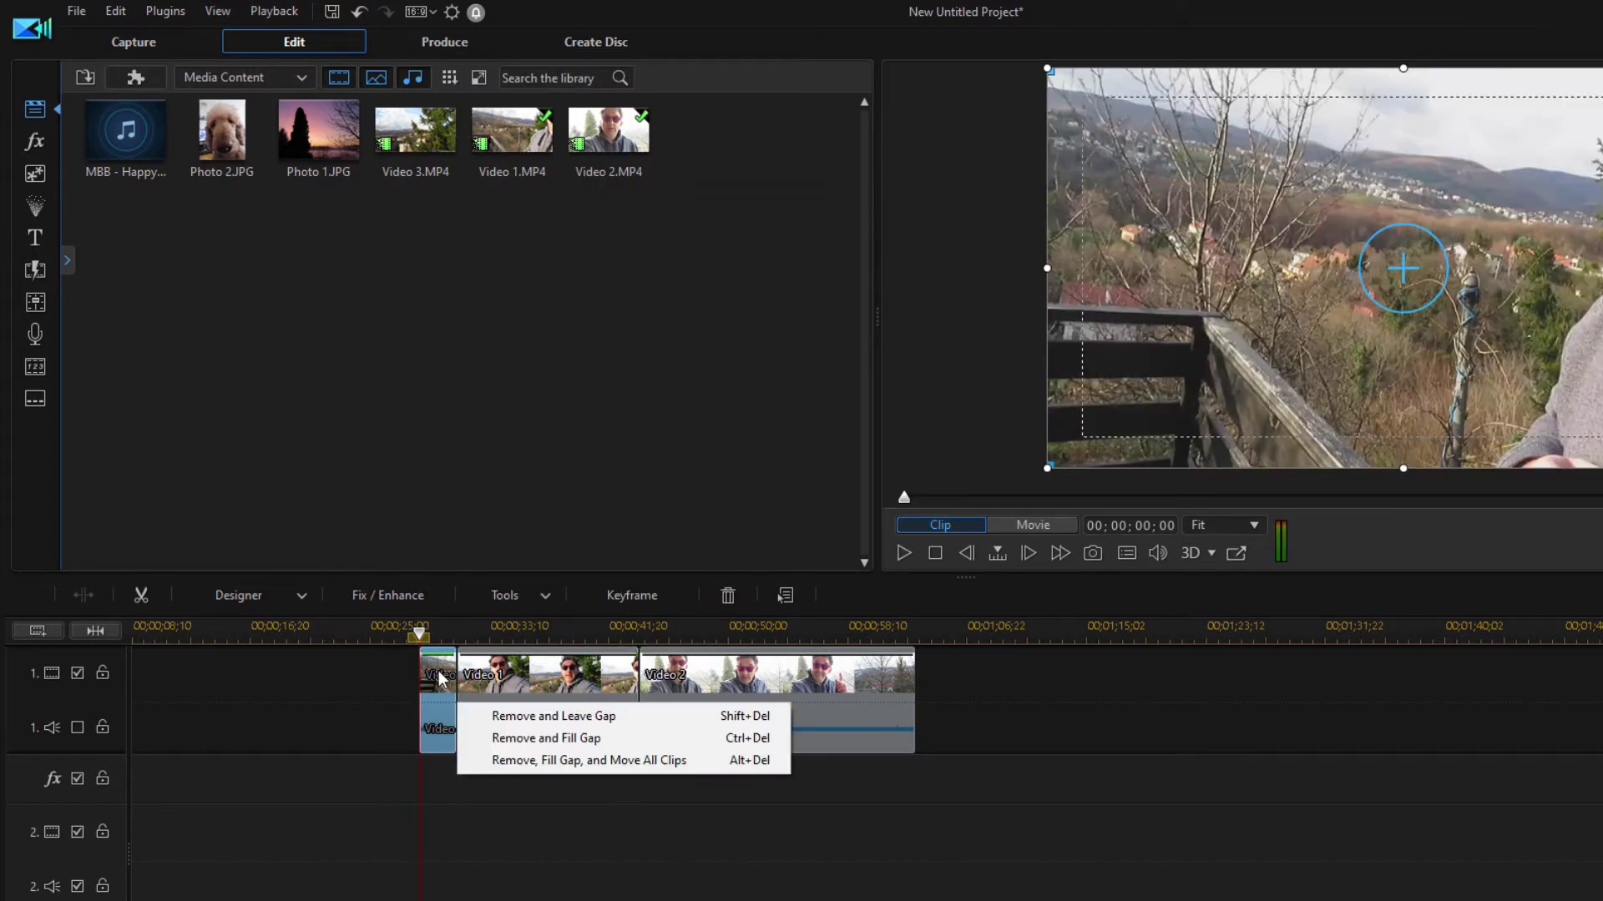
pyautogui.click(517, 742)
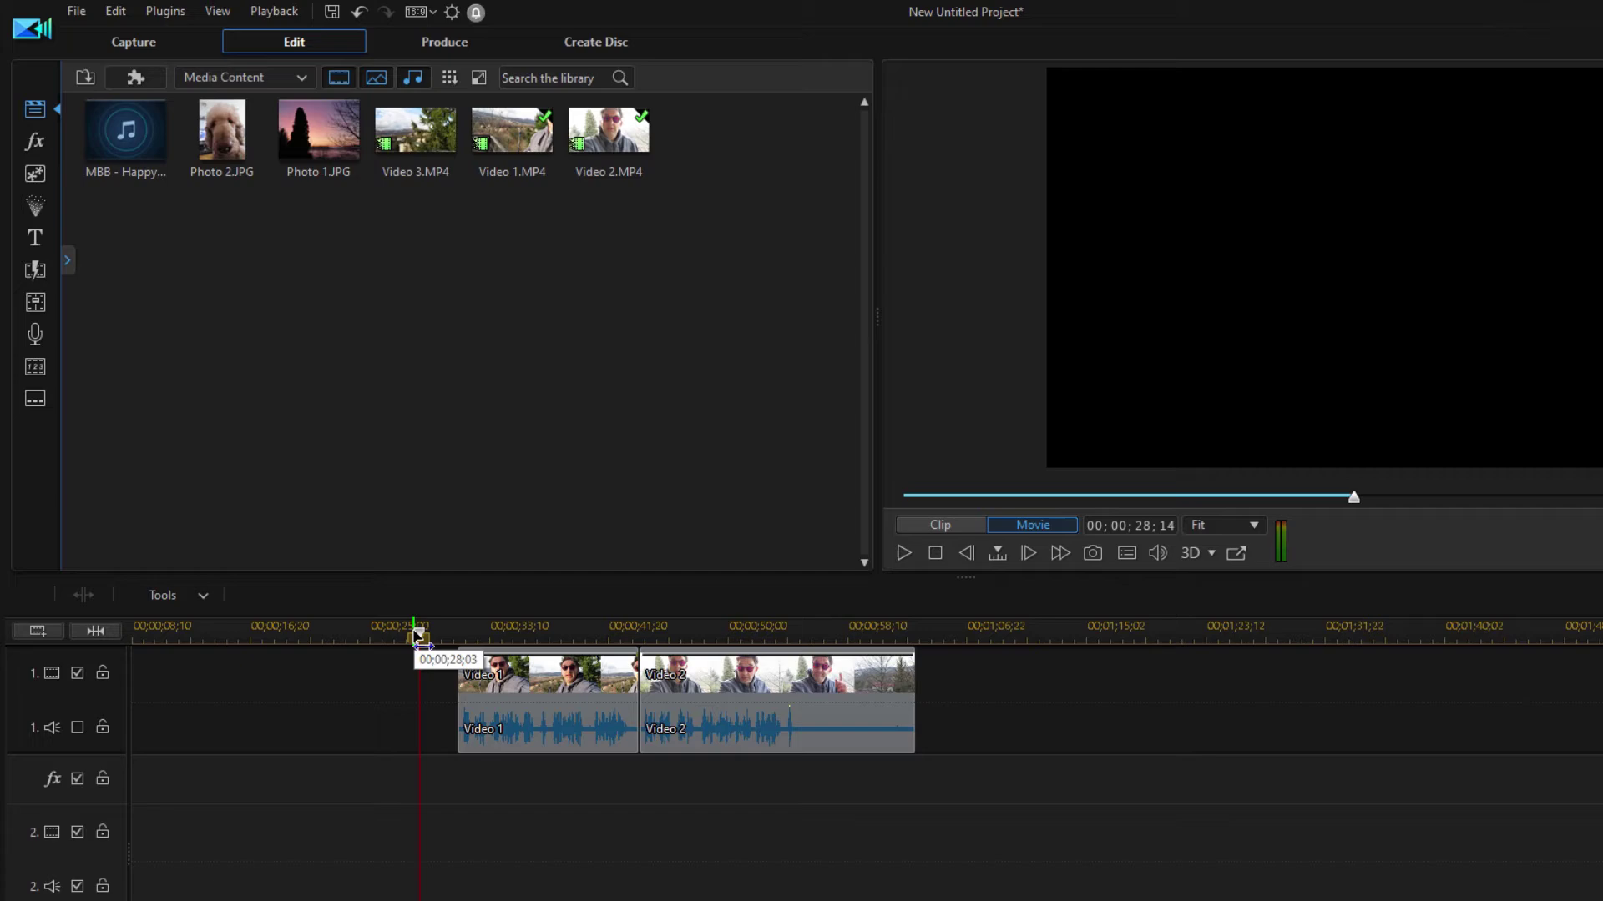
# Step: Split Video 2 near its end and delete the end piece
pyautogui.moveTo(418, 636); pyautogui.dragTo(794, 636)
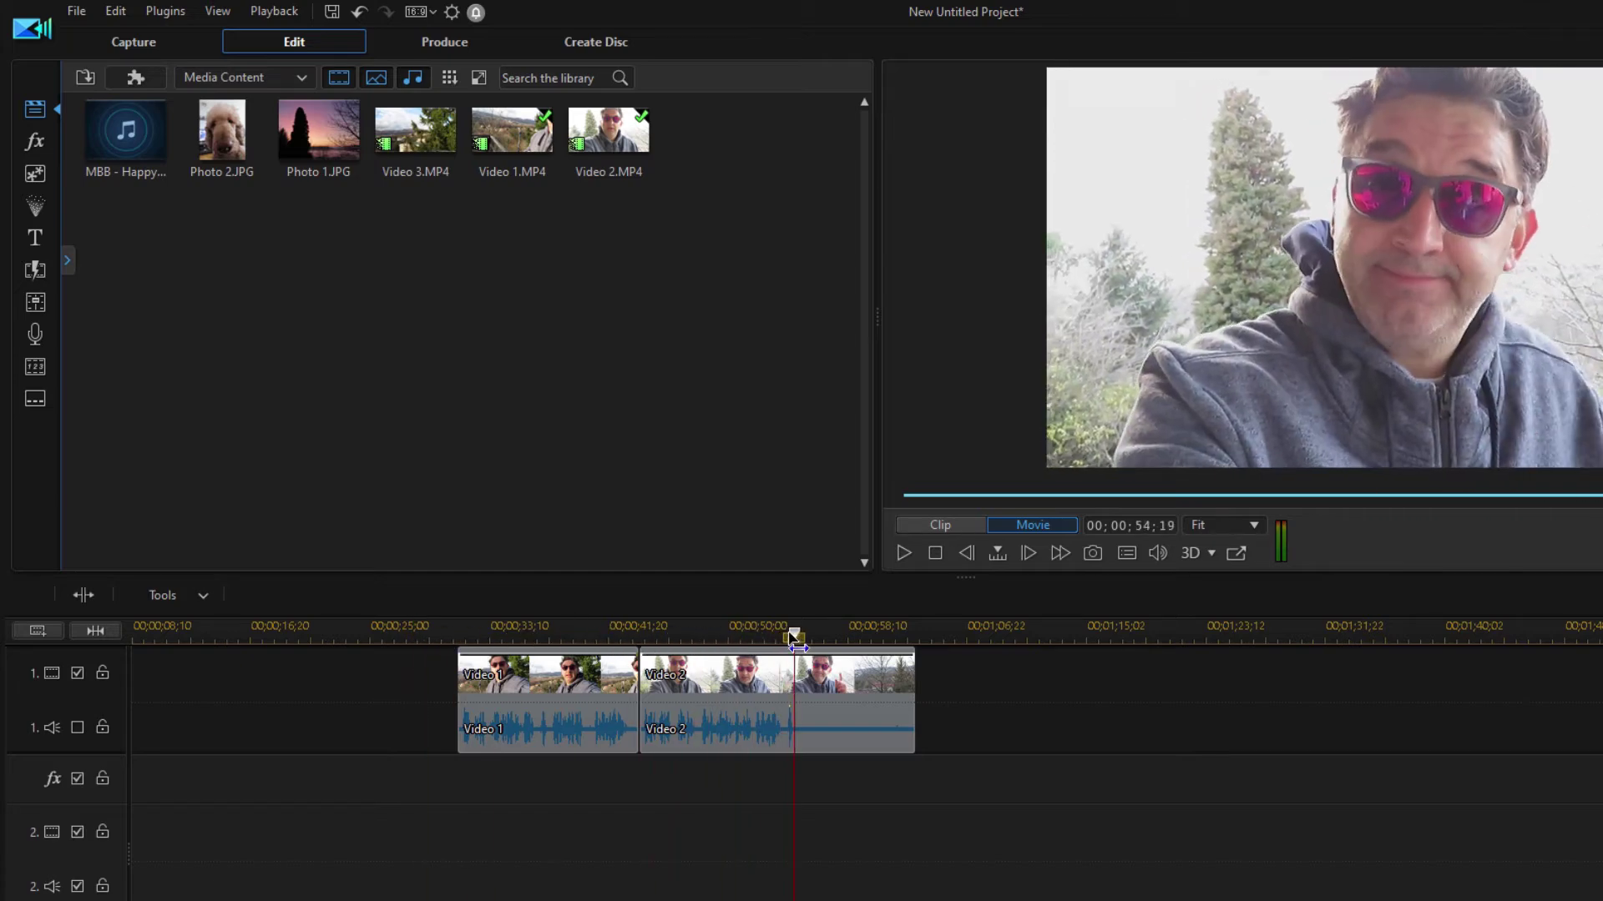
pyautogui.click(839, 728)
pyautogui.rightClick(826, 719)
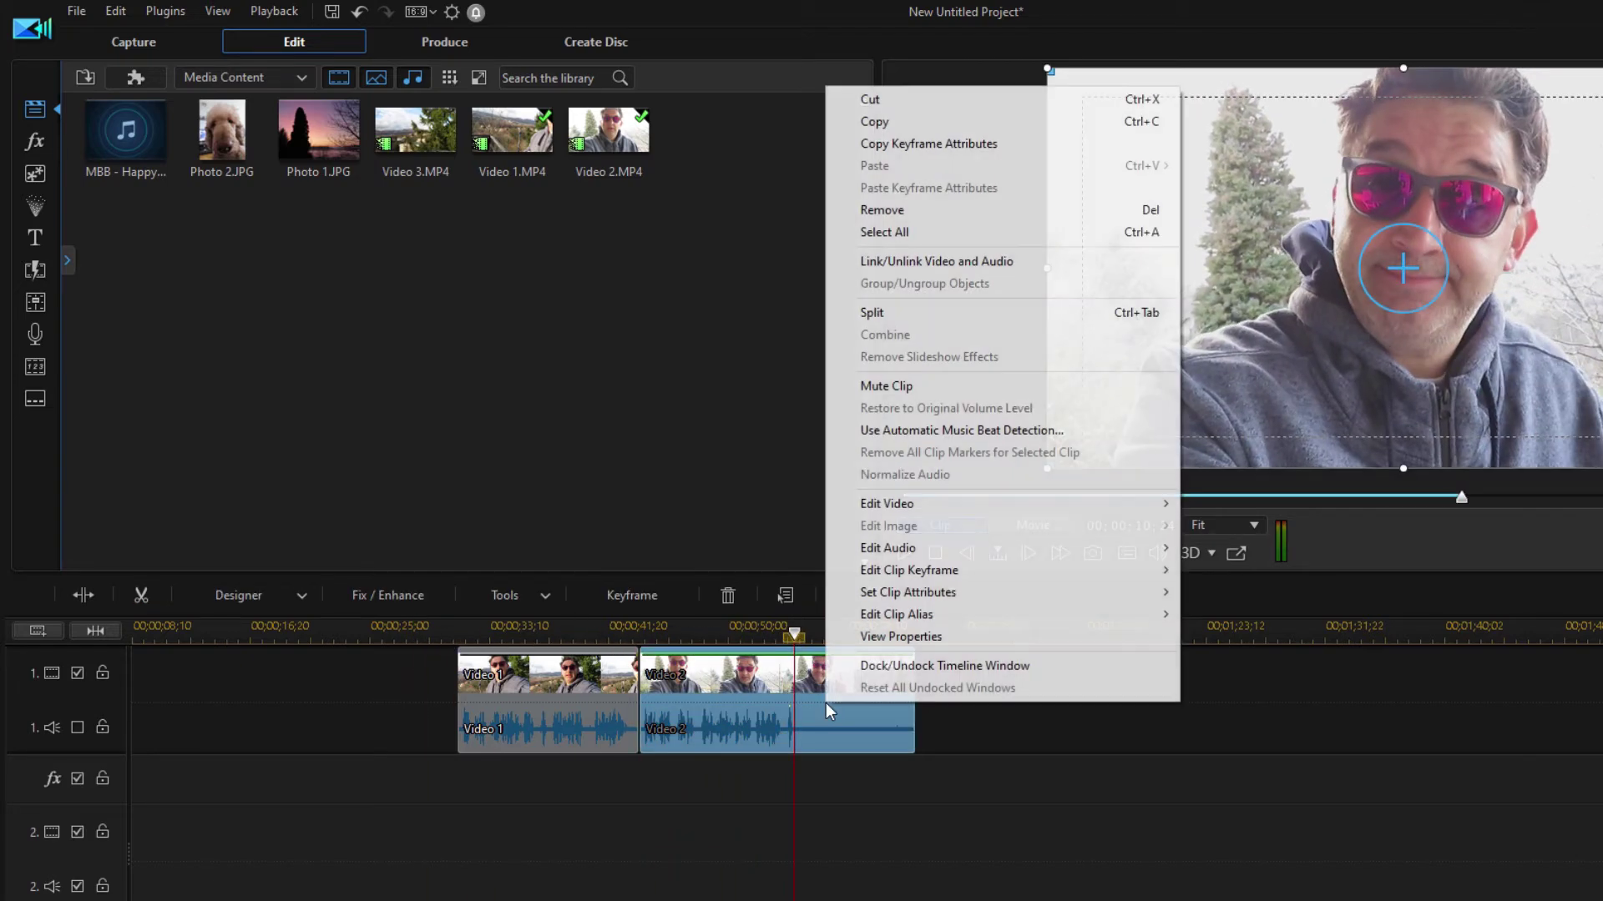
pyautogui.click(925, 314)
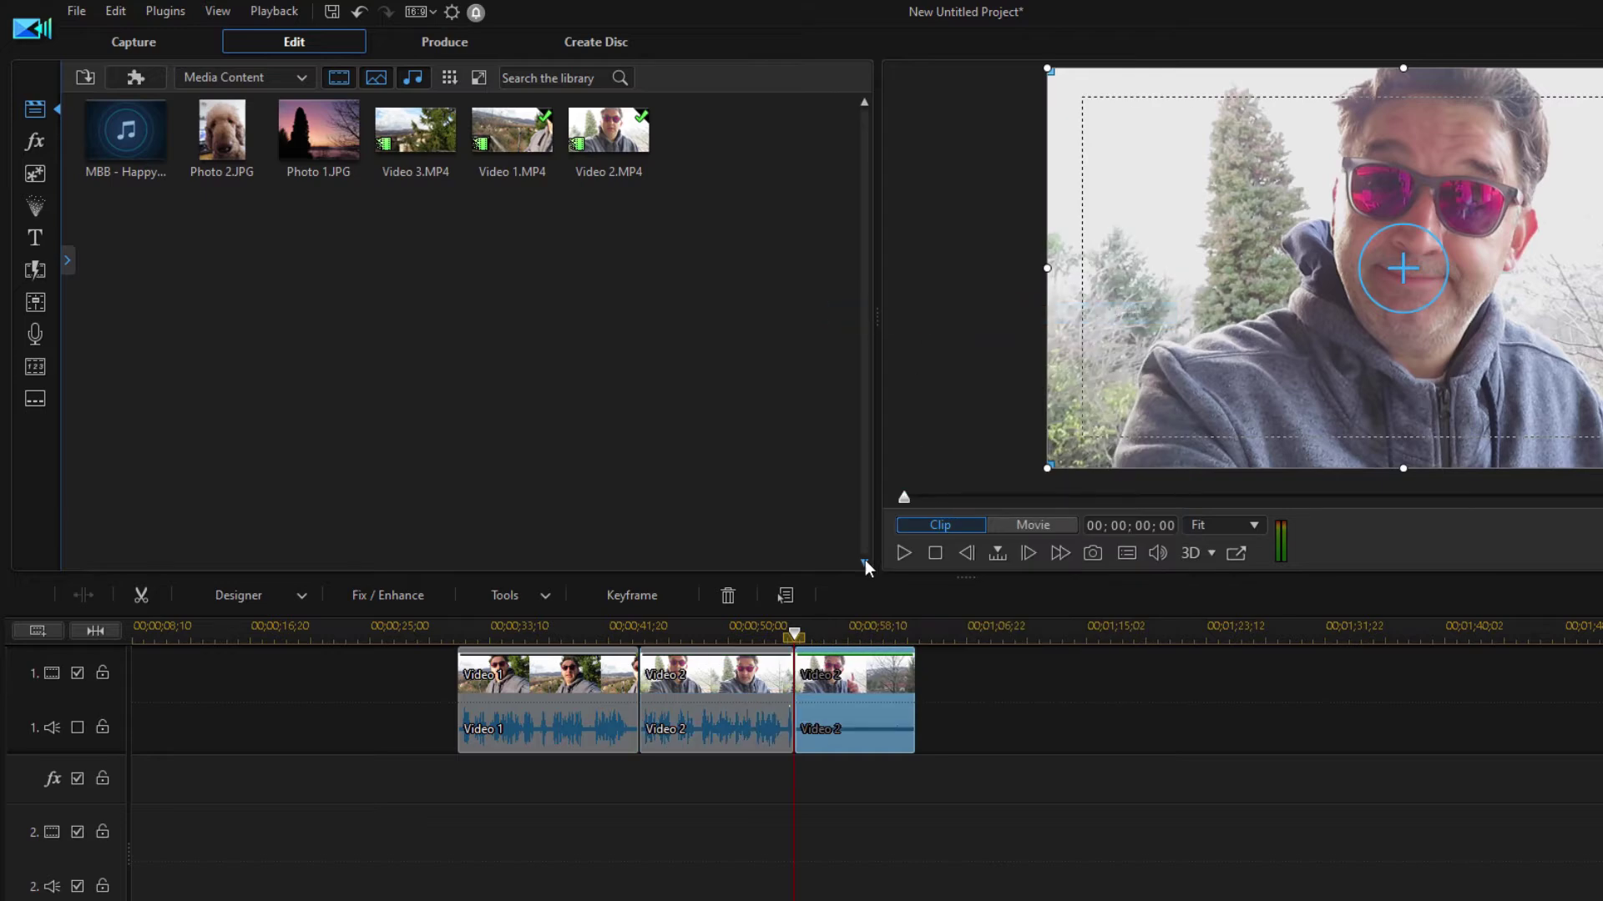
pyautogui.press('Delete')
# Step: Insert Video 3.MP4 between Video 1 and Video 2 and unlink its audio from the video
pyautogui.moveTo(692, 680); pyautogui.dragTo(1067, 680)
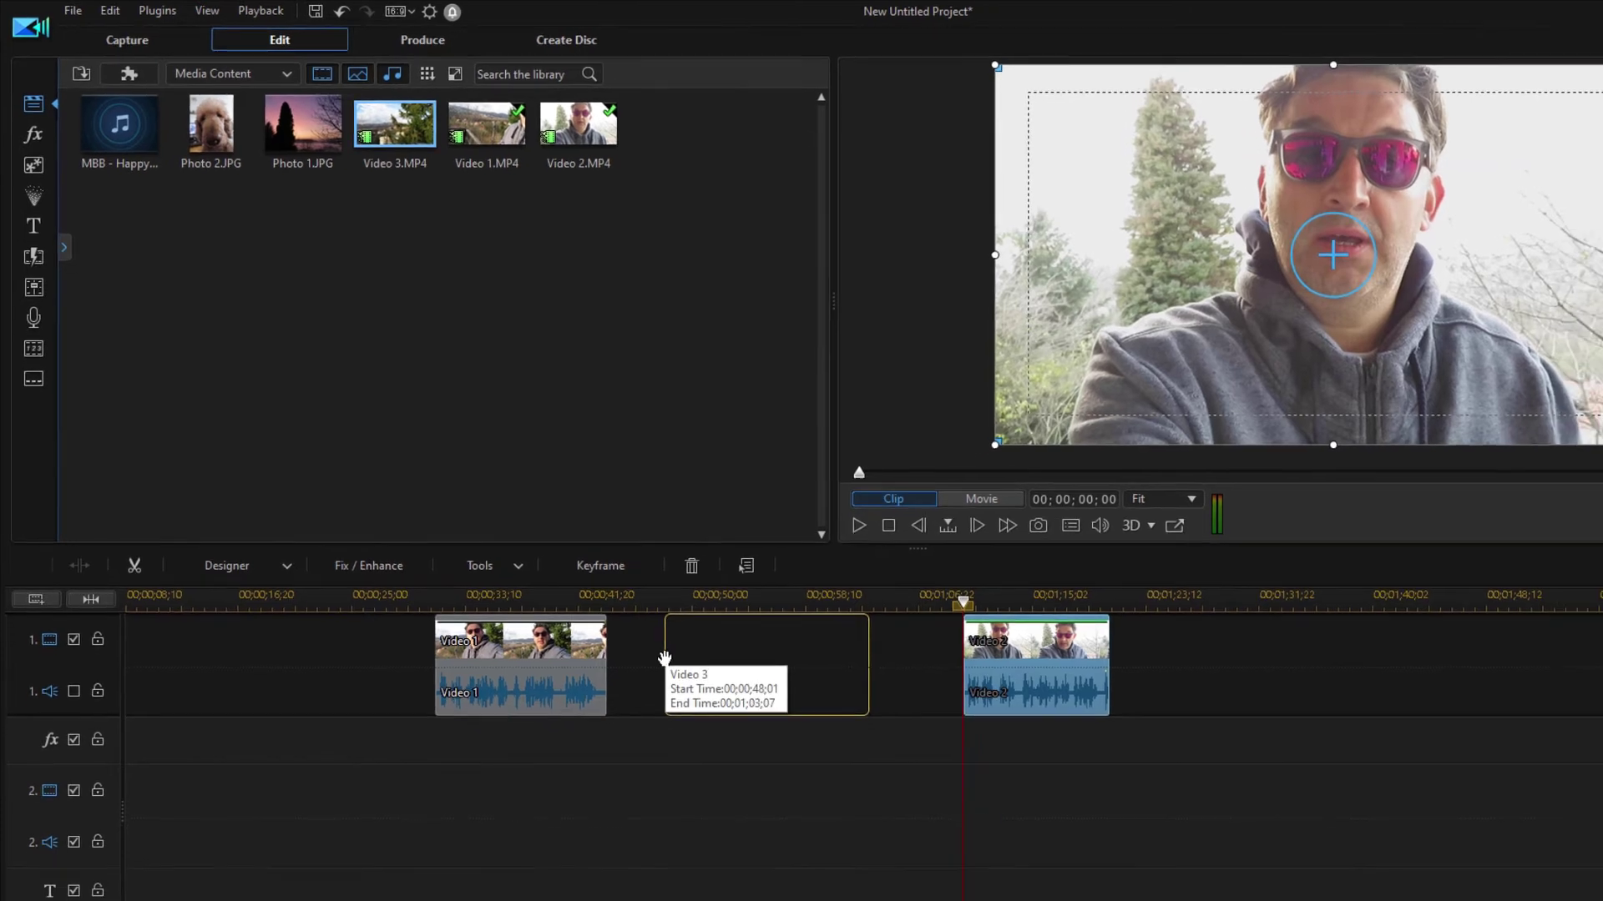
pyautogui.moveTo(411, 140); pyautogui.dragTo(704, 702)
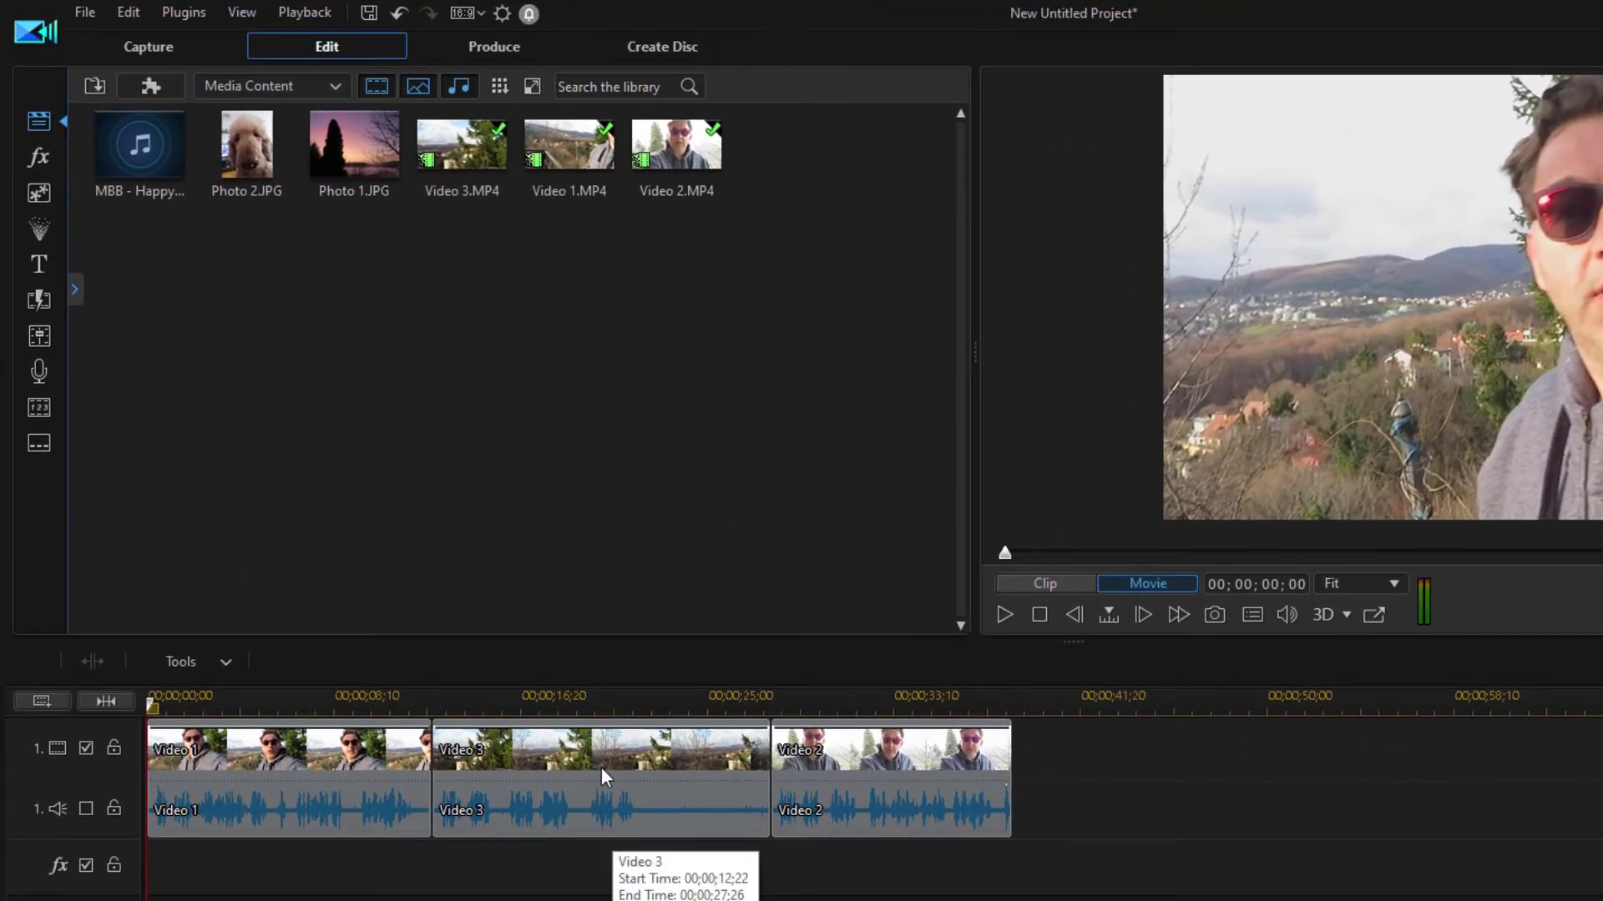
pyautogui.click(605, 776)
pyautogui.rightClick(605, 775)
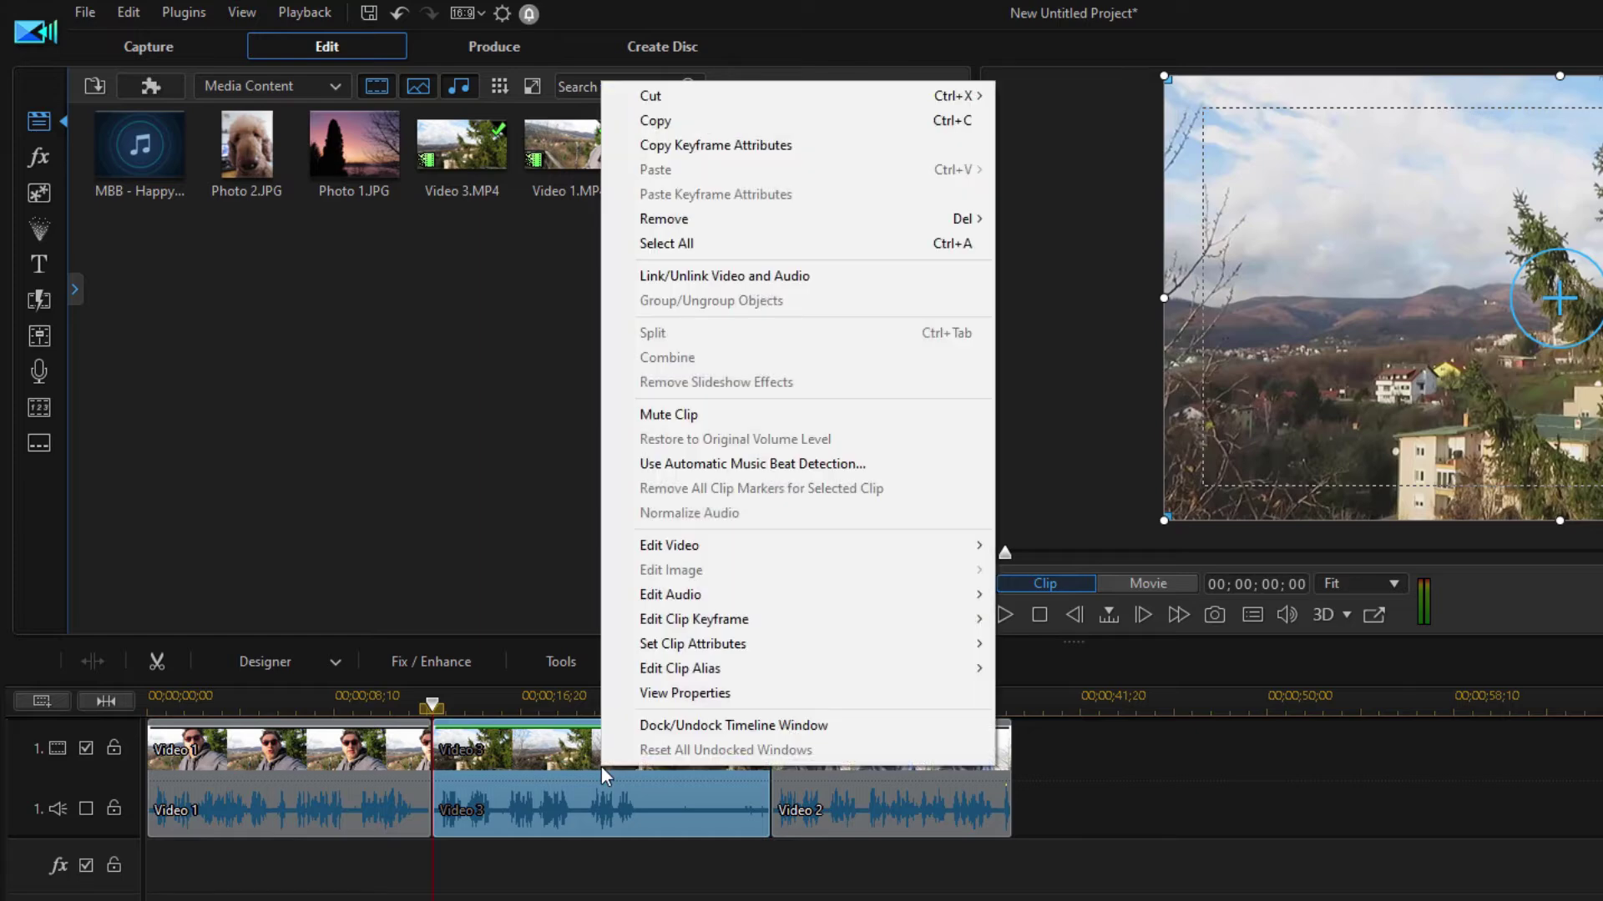
pyautogui.click(780, 276)
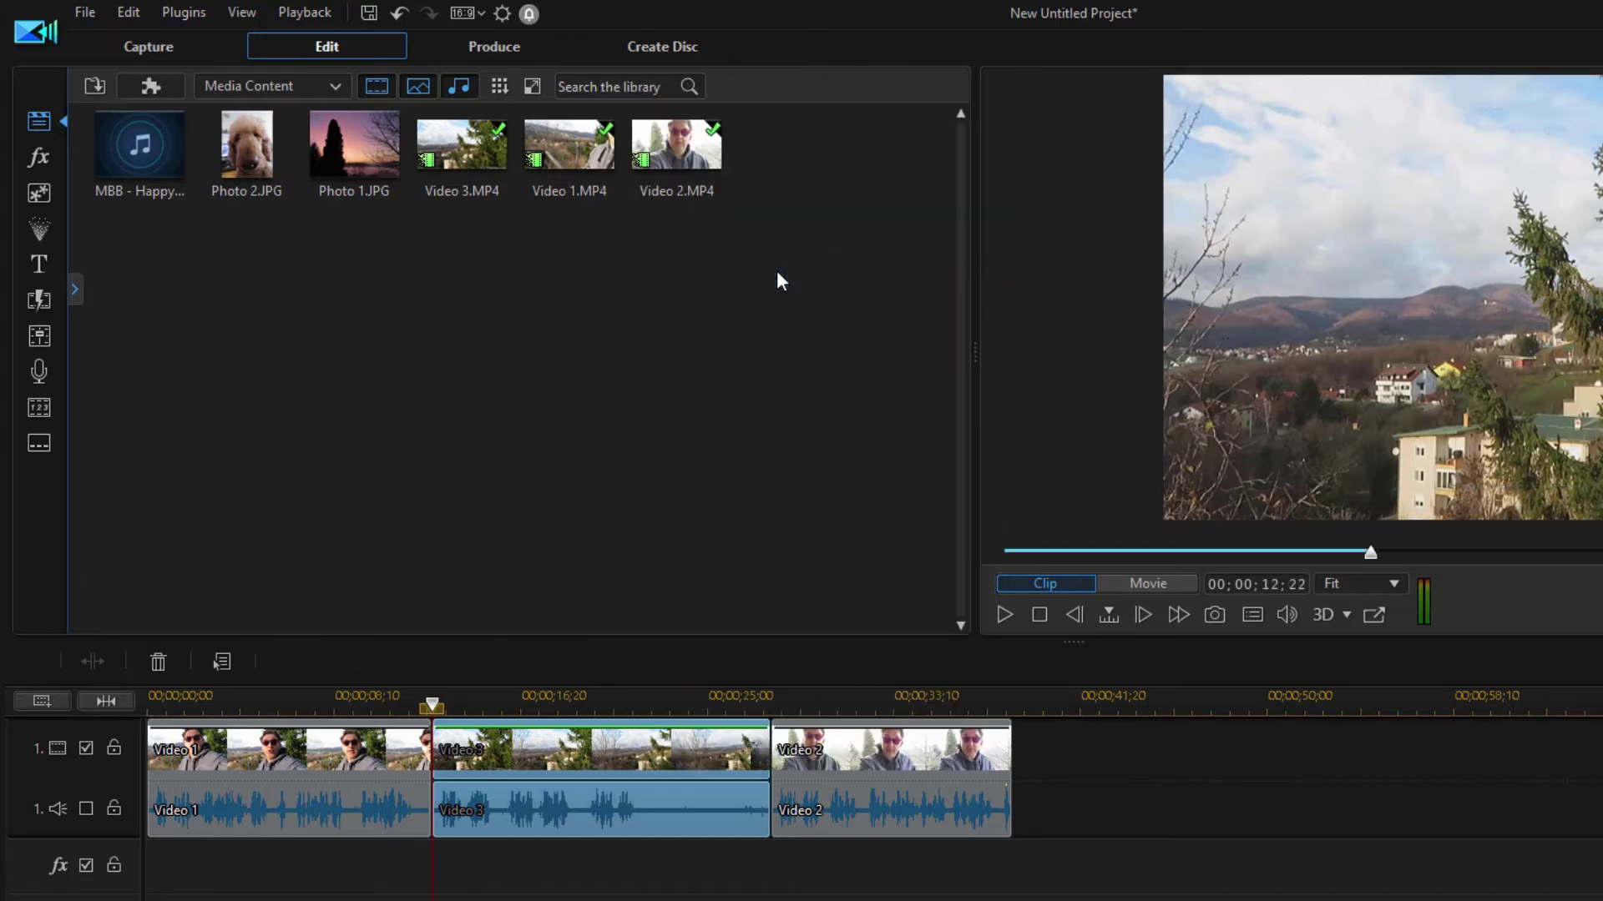
pyautogui.click(616, 860)
pyautogui.click(624, 811)
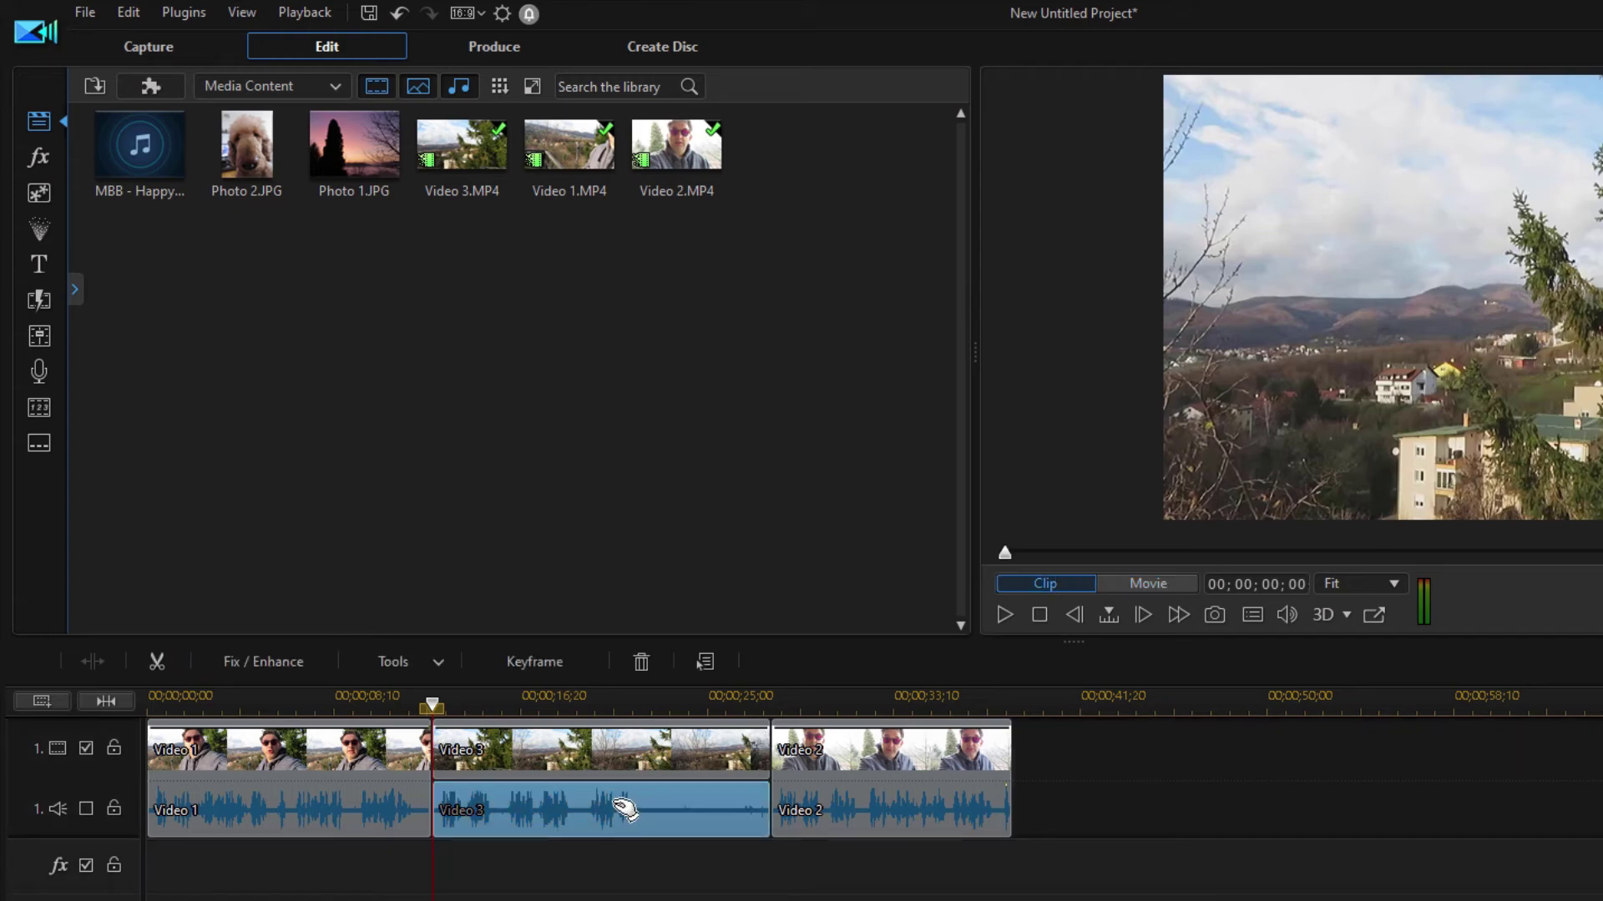
# Step: Delete Video 3's audio, leaving a gap, and add MBB - Happy to audio track 2
pyautogui.press('Delete')
pyautogui.click(826, 851)
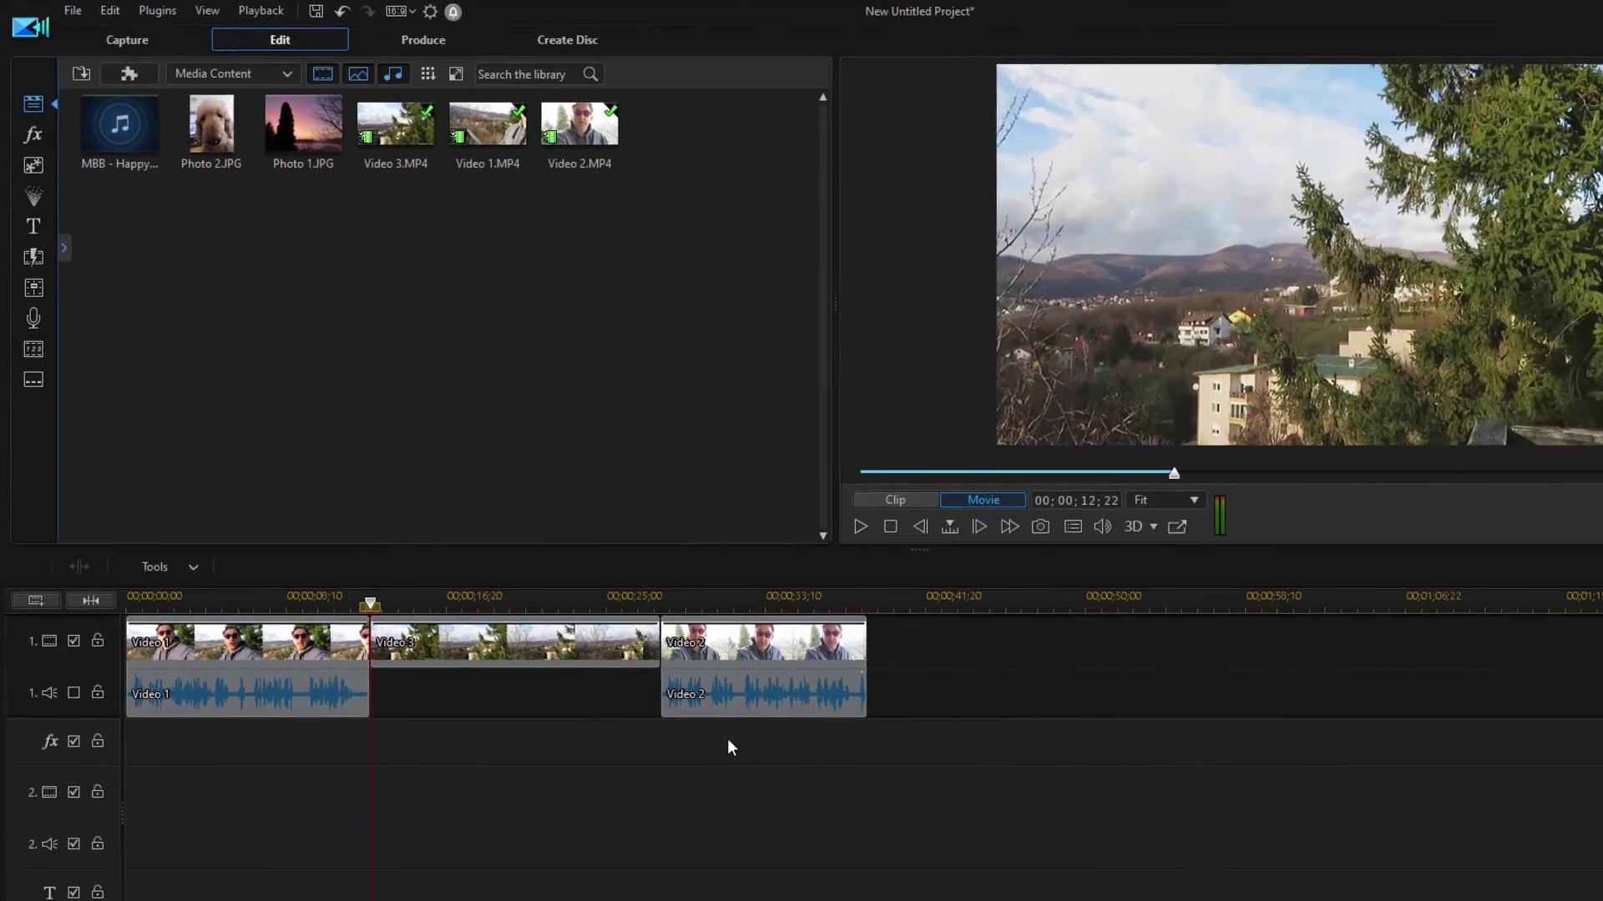
pyautogui.click(96, 114)
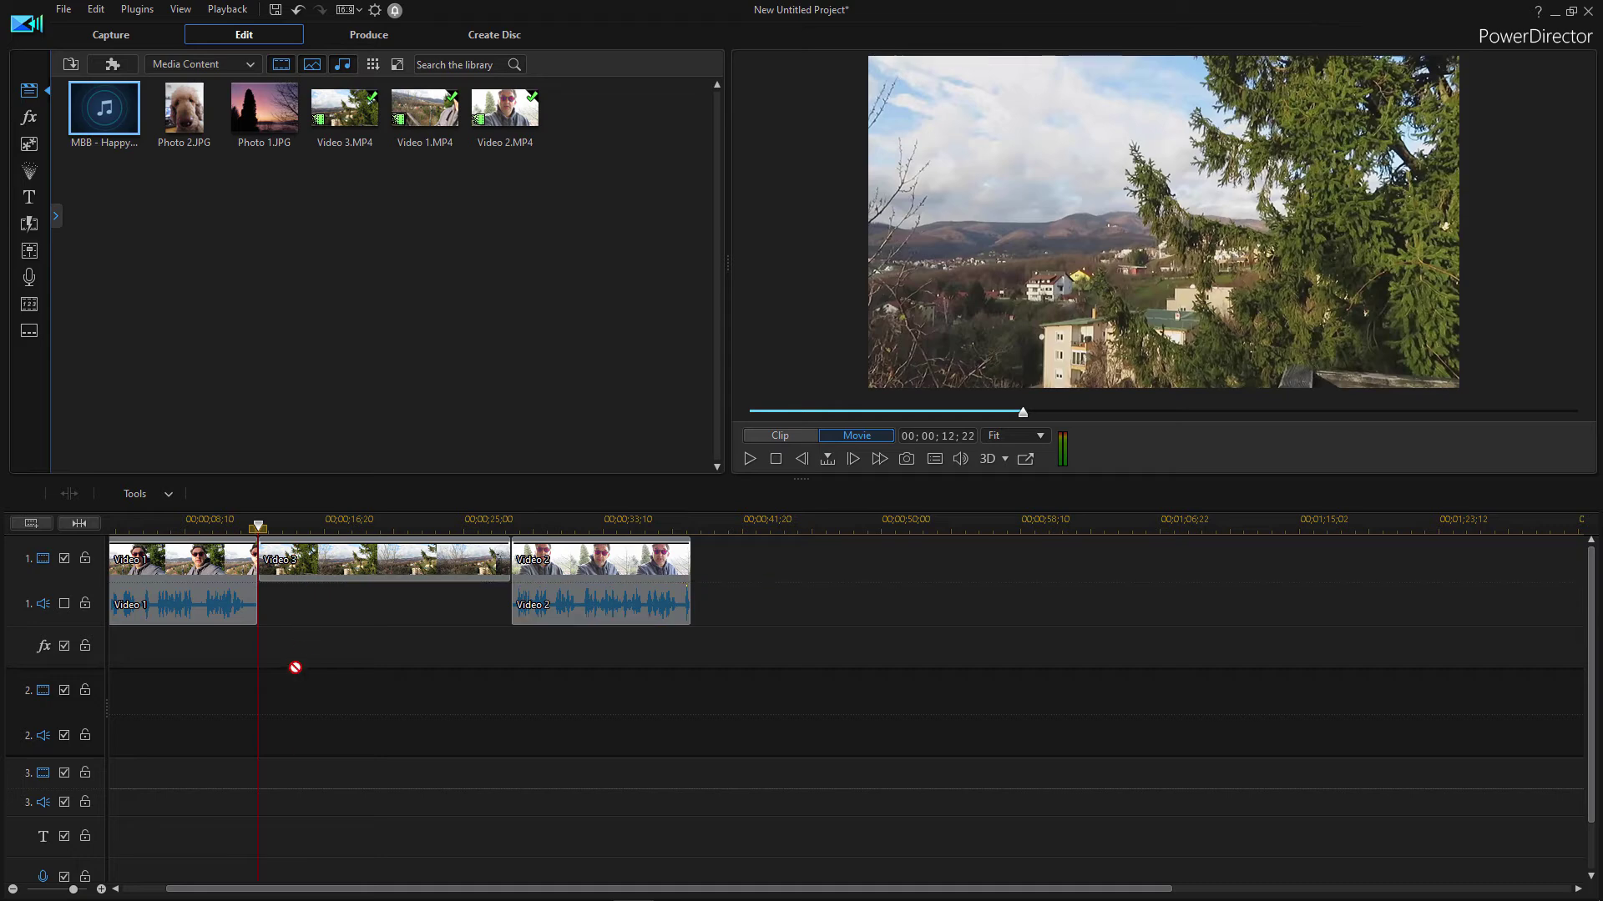
pyautogui.moveTo(232, 409); pyautogui.dragTo(259, 736)
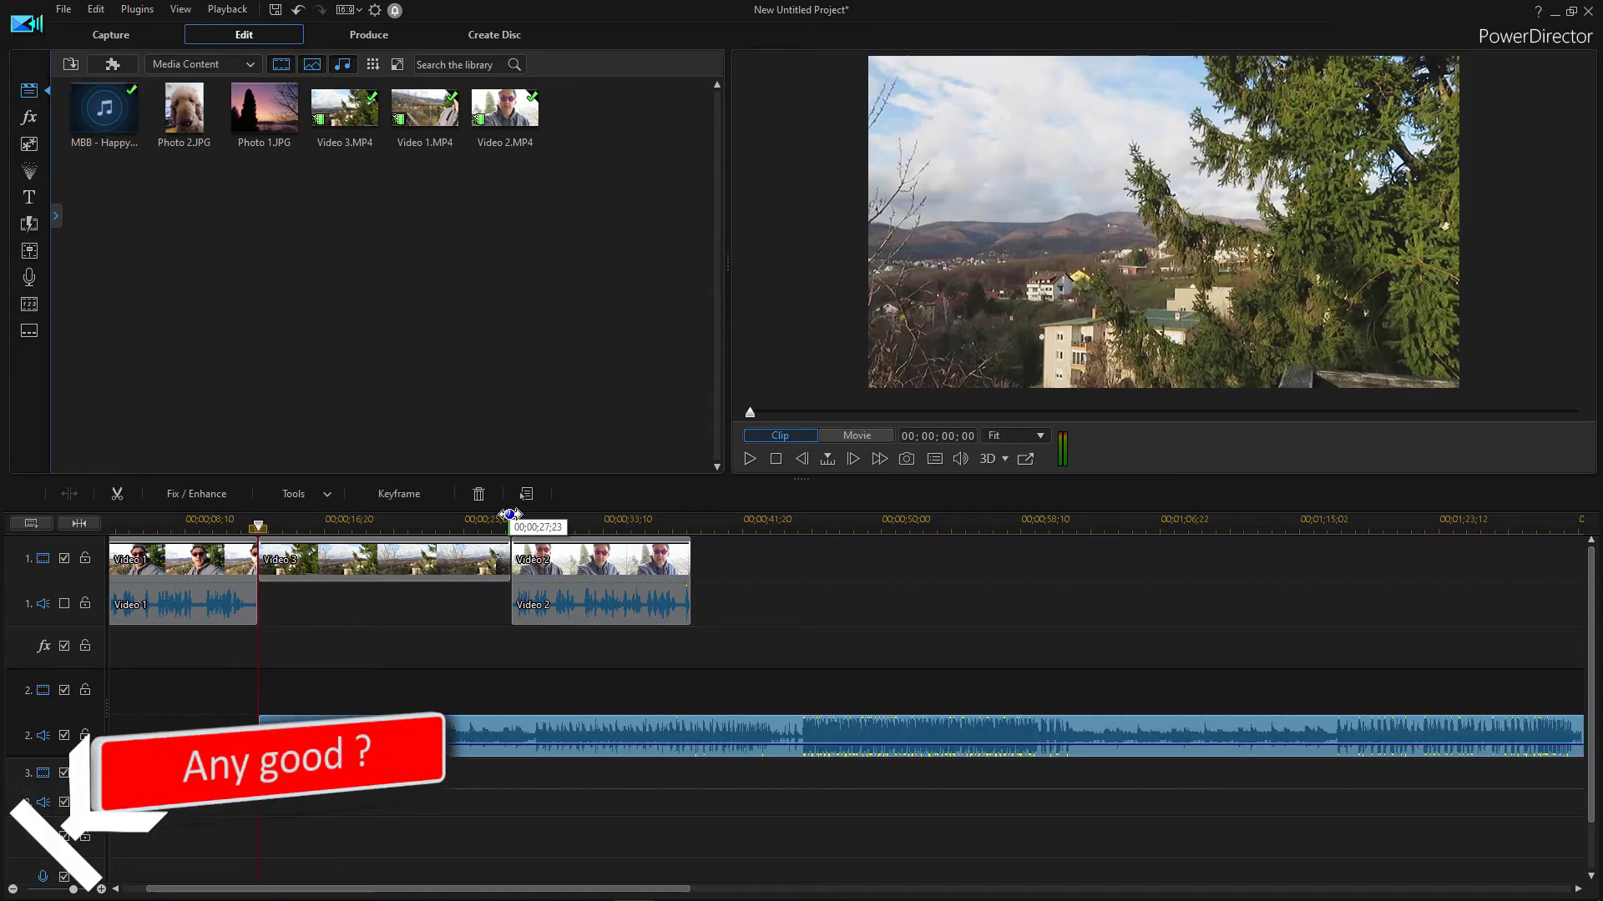
# Step: Trim the MBB - Happy music to end with Video 3 and position it beneath Video 3
pyautogui.click(509, 515)
pyautogui.rightClick(514, 733)
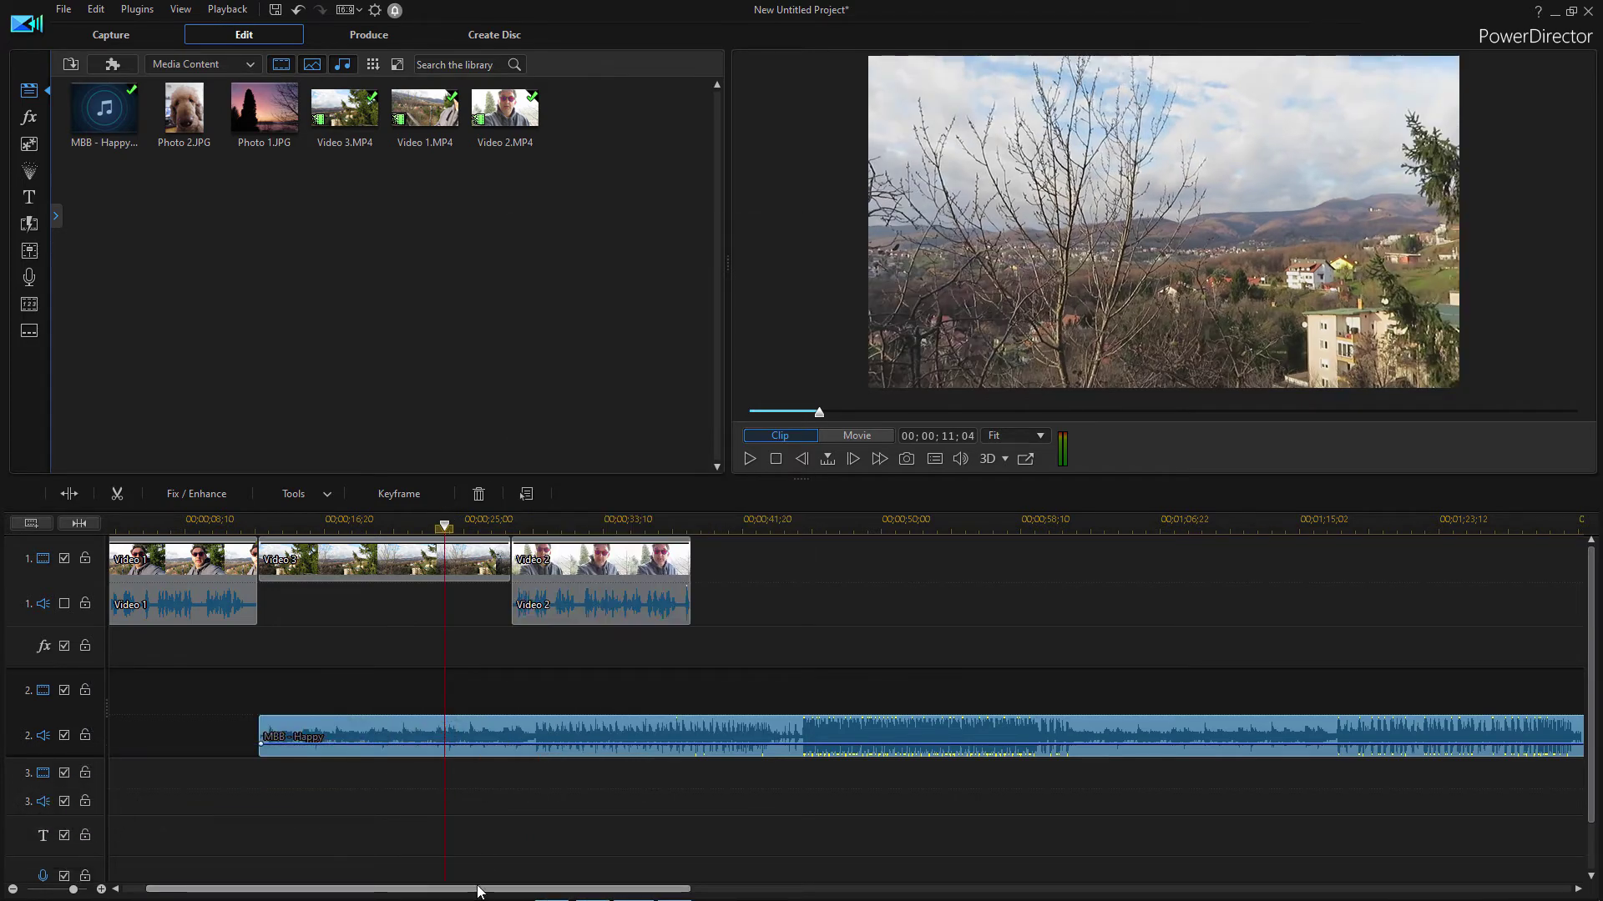
pyautogui.moveTo(478, 890); pyautogui.dragTo(982, 889)
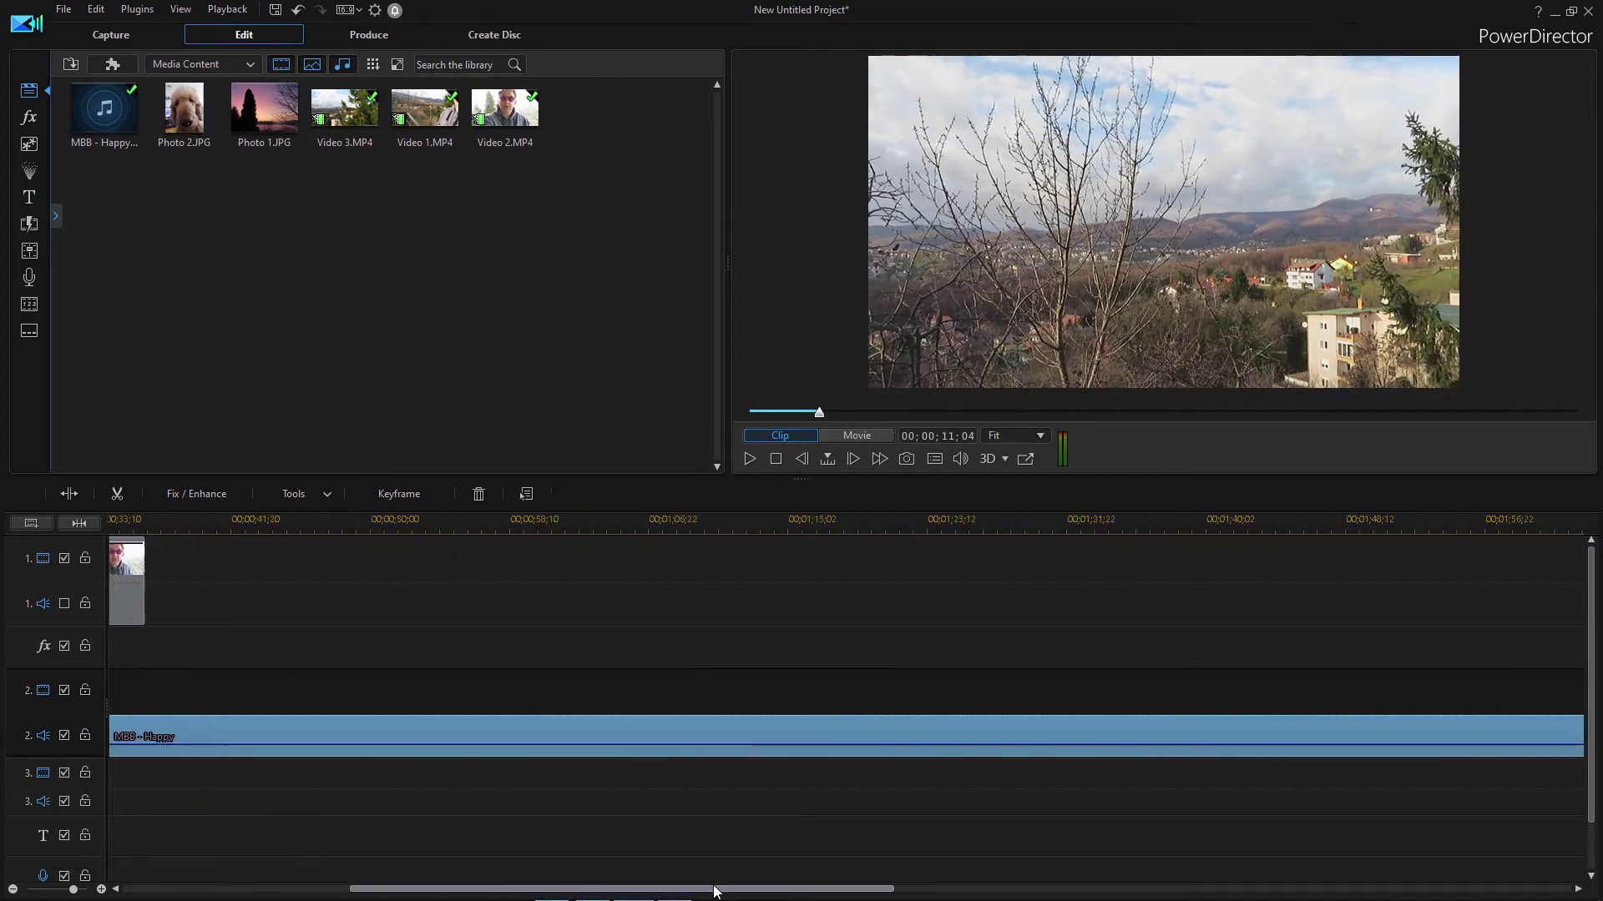
pyautogui.moveTo(1112, 741); pyautogui.dragTo(267, 721)
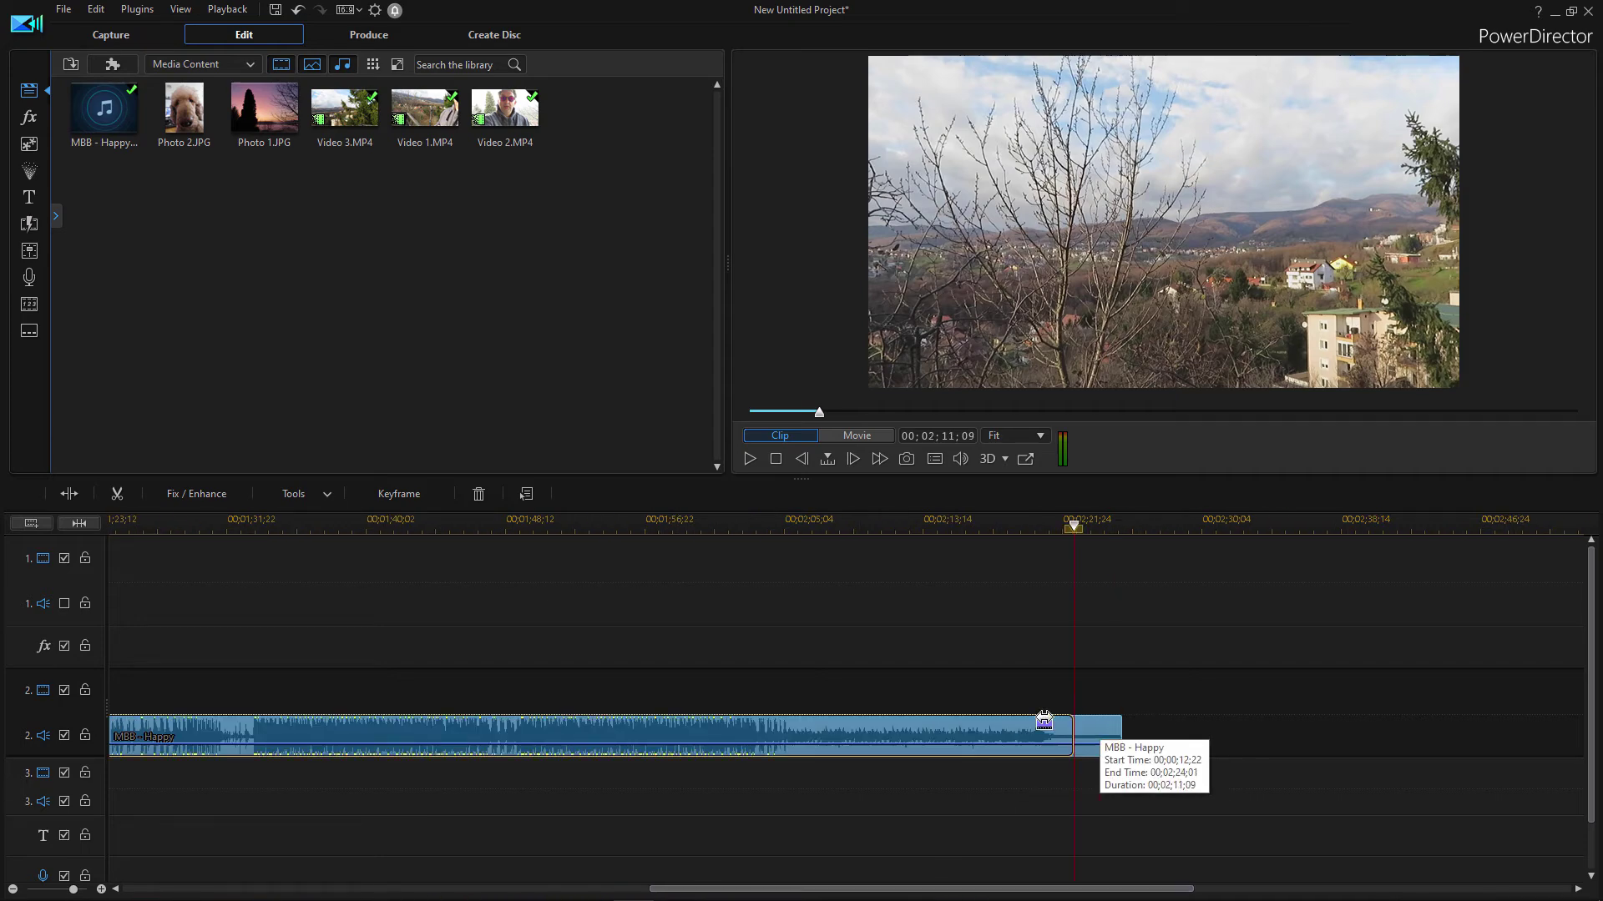
pyautogui.moveTo(238, 722); pyautogui.dragTo(239, 723)
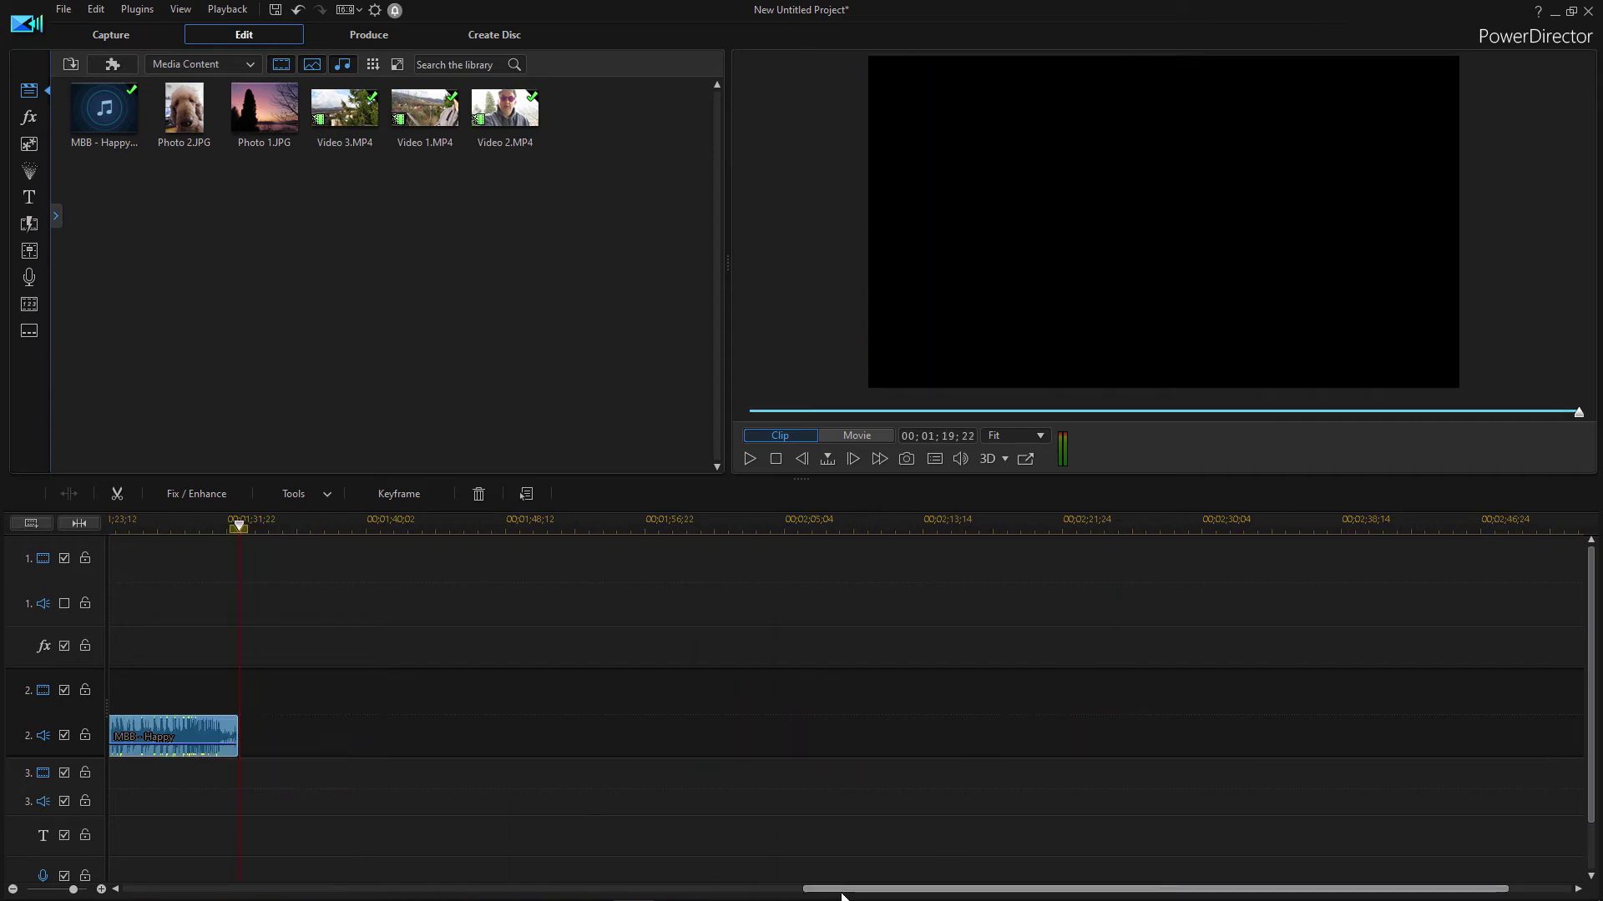
pyautogui.moveTo(841, 890); pyautogui.dragTo(238, 889)
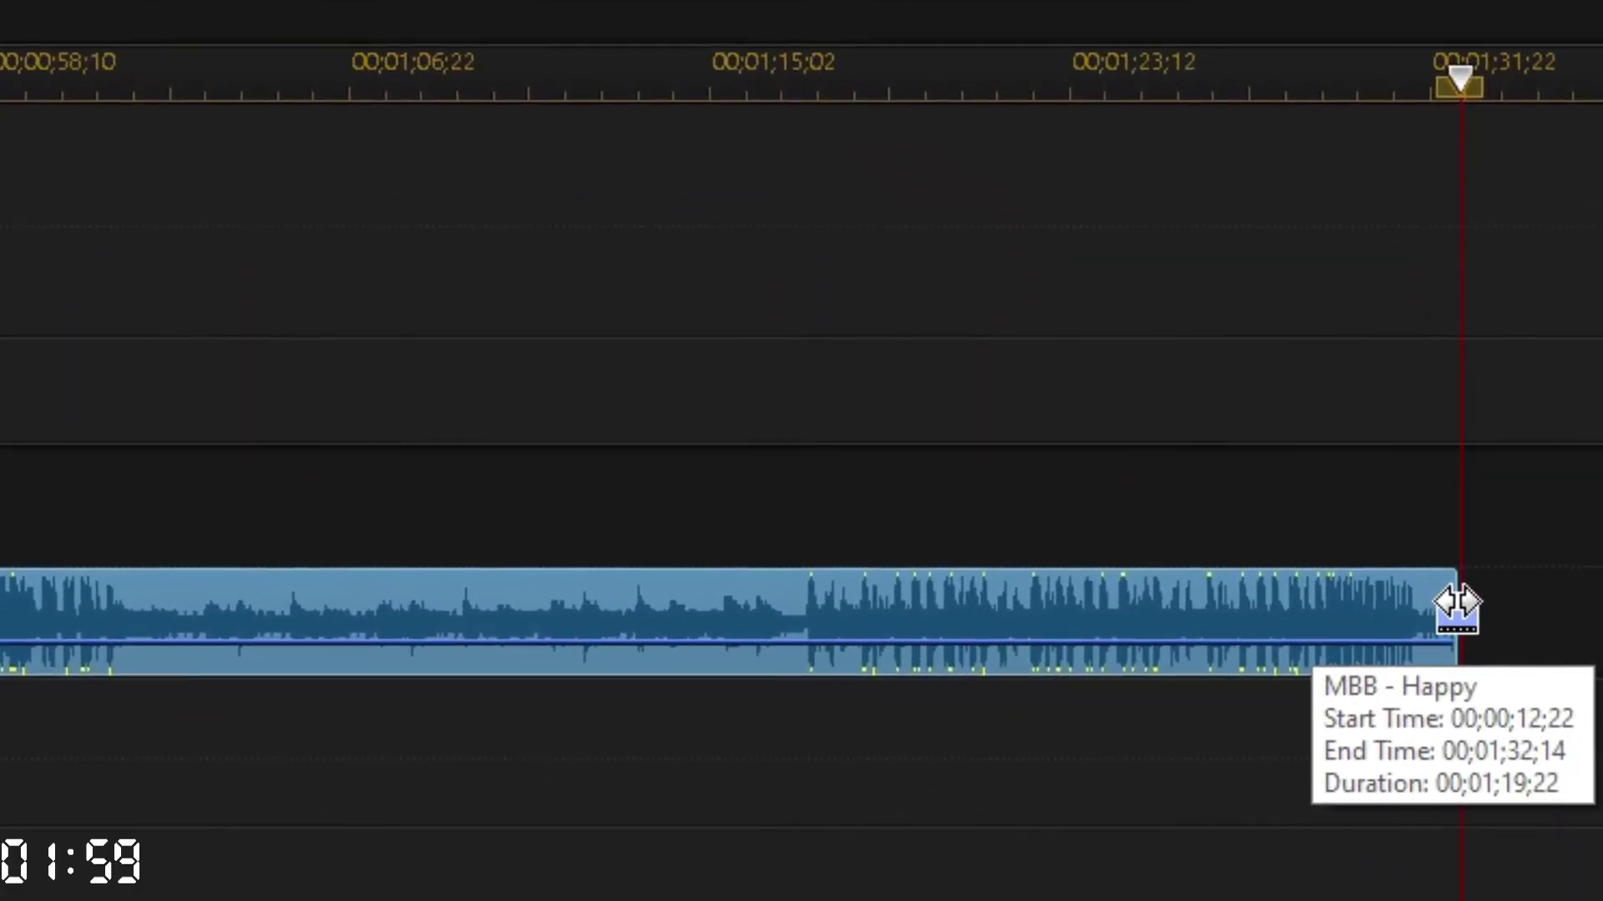
pyautogui.moveTo(1481, 733); pyautogui.dragTo(748, 733)
pyautogui.moveTo(743, 625); pyautogui.dragTo(558, 618)
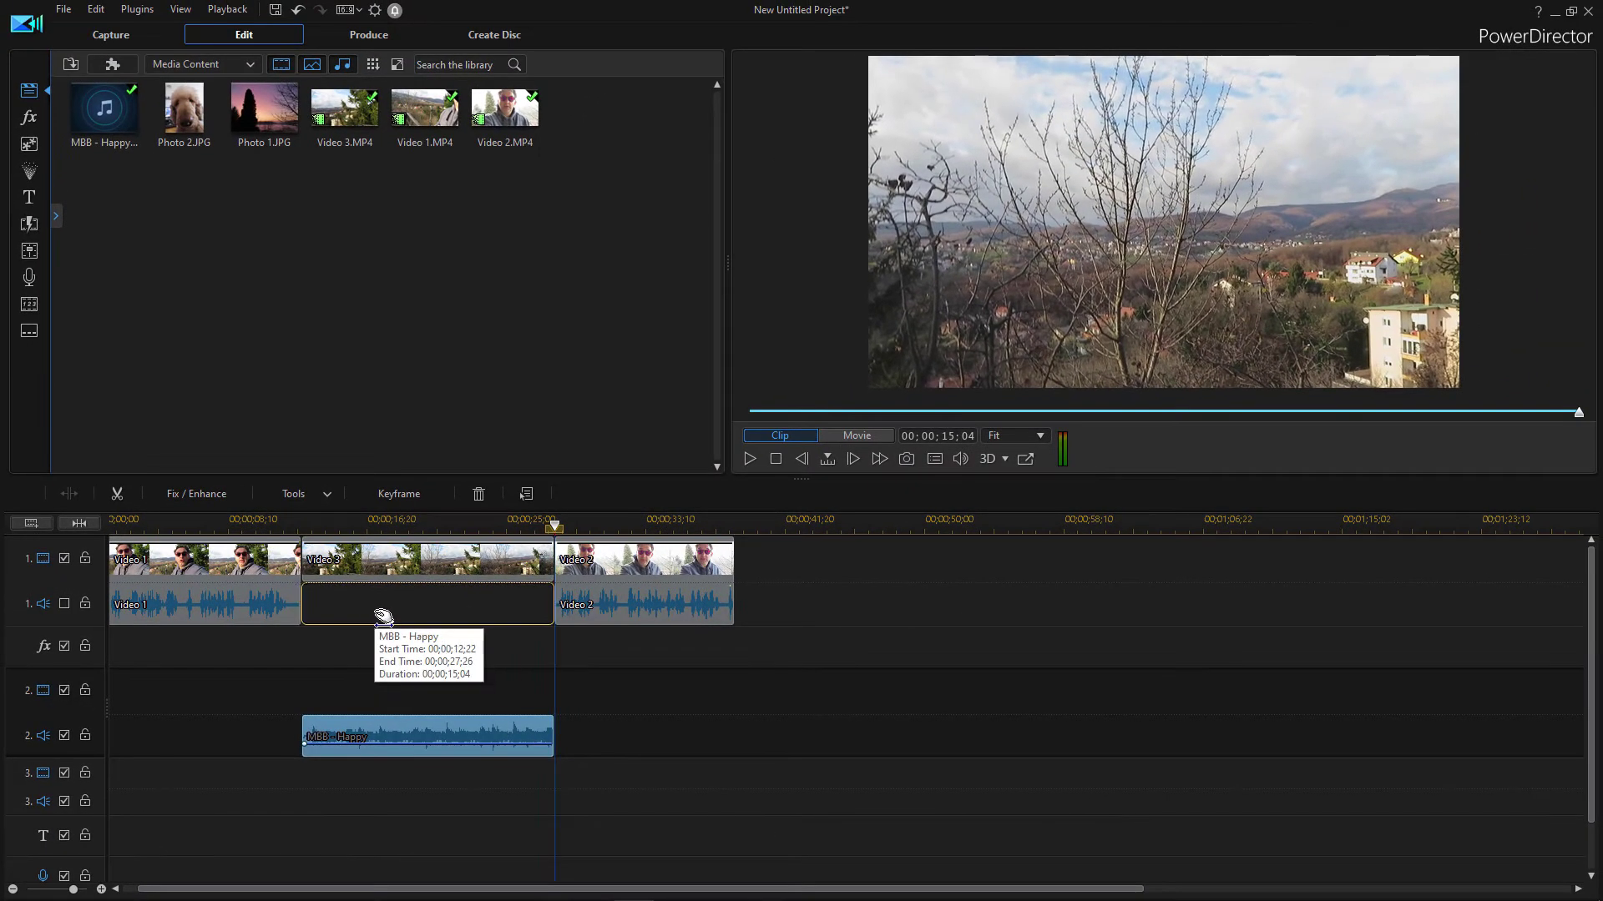
pyautogui.moveTo(543, 759)
pyautogui.mouseDown()
pyautogui.moveTo(384, 616)
pyautogui.moveTo(404, 659)
pyautogui.moveTo(404, 733)
pyautogui.mouseUp()
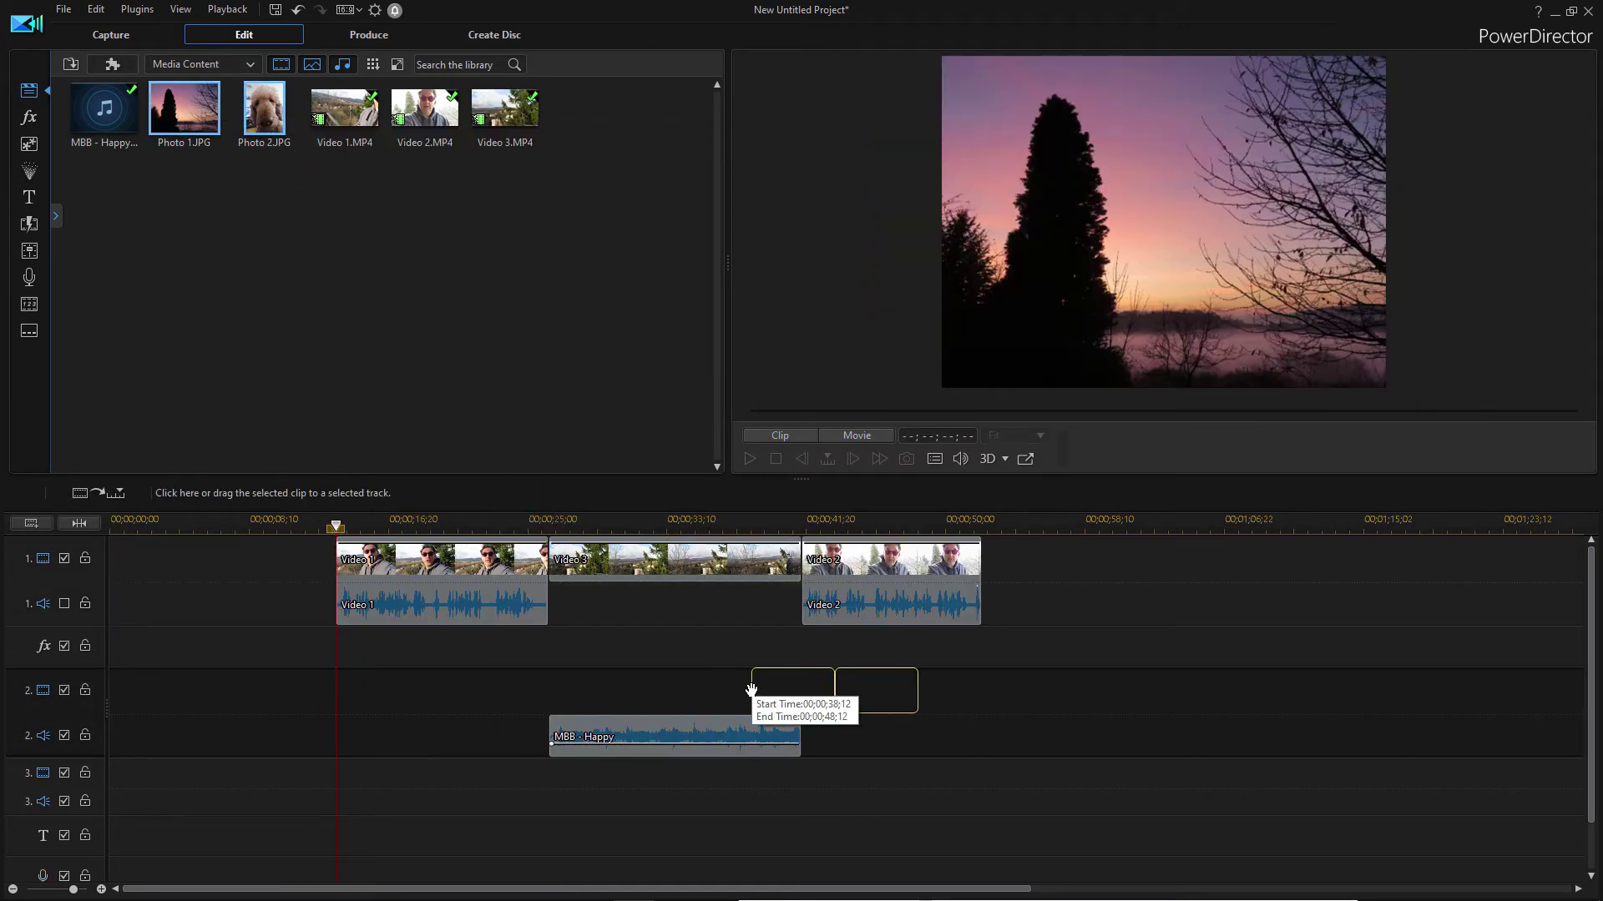
pyautogui.moveTo(736, 697); pyautogui.dragTo(723, 687)
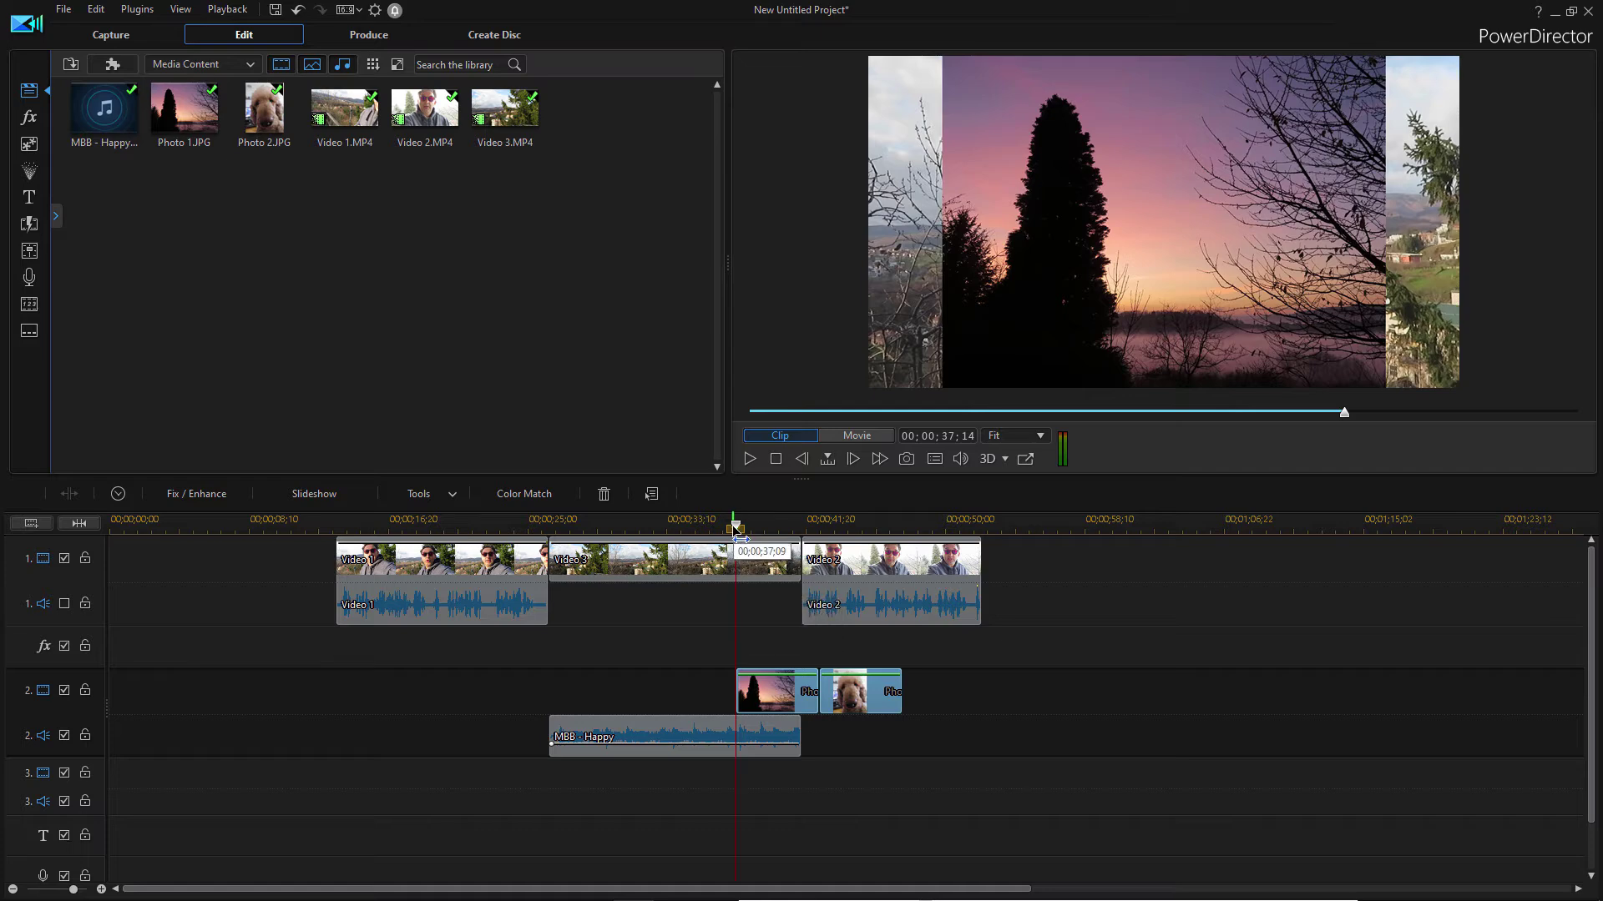
pyautogui.click(722, 558)
pyautogui.click(831, 440)
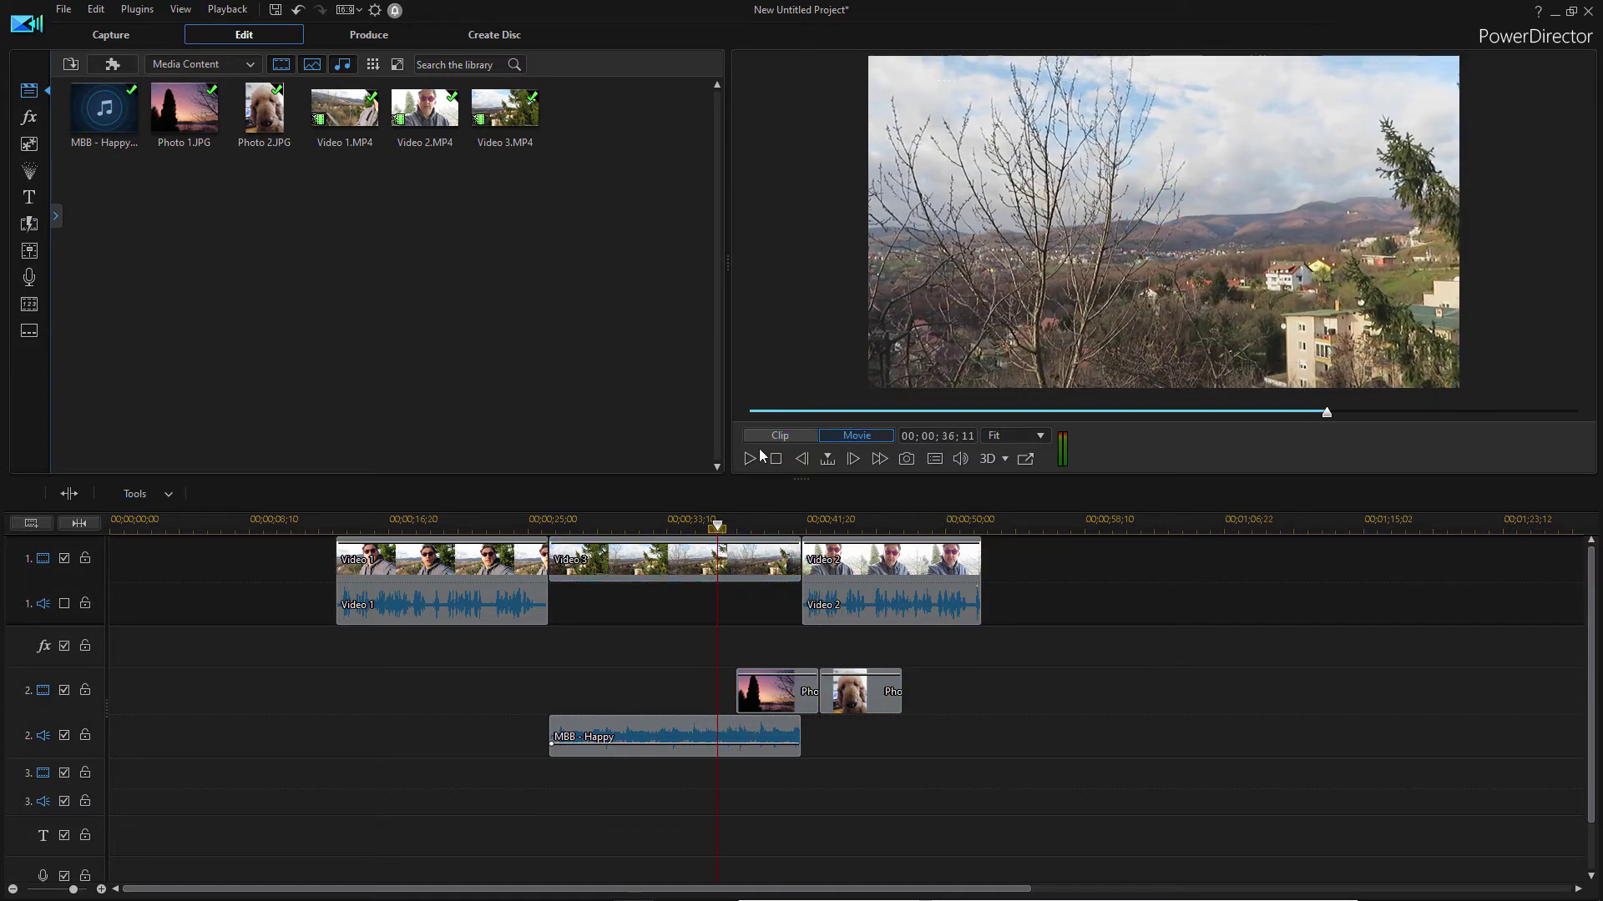
pyautogui.click(749, 457)
pyautogui.click(749, 457)
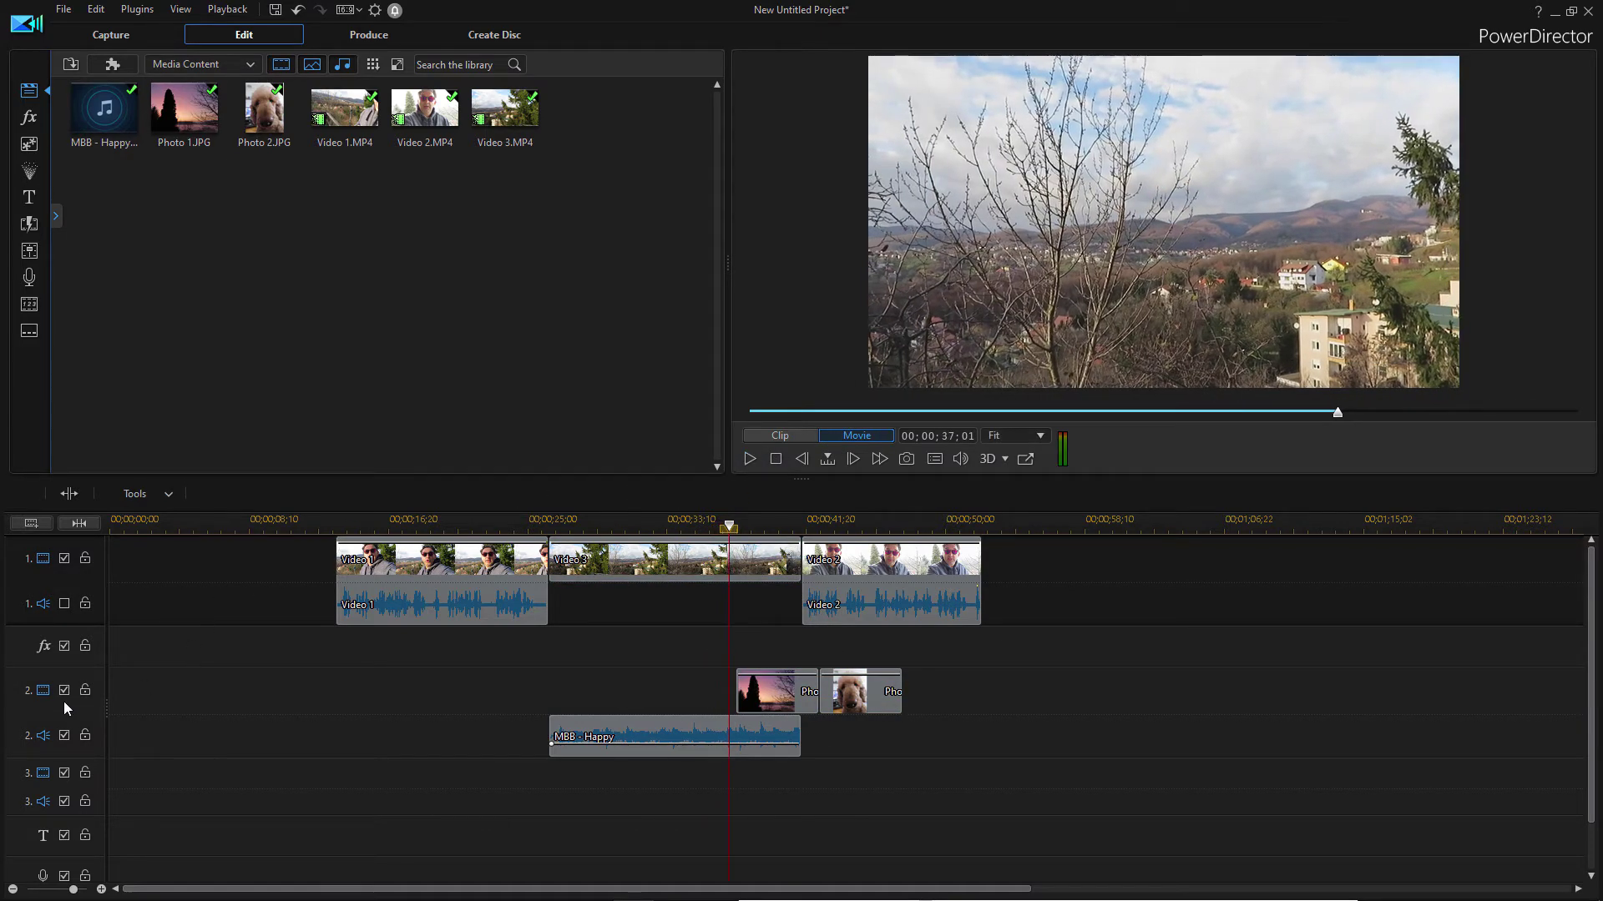
pyautogui.click(65, 735)
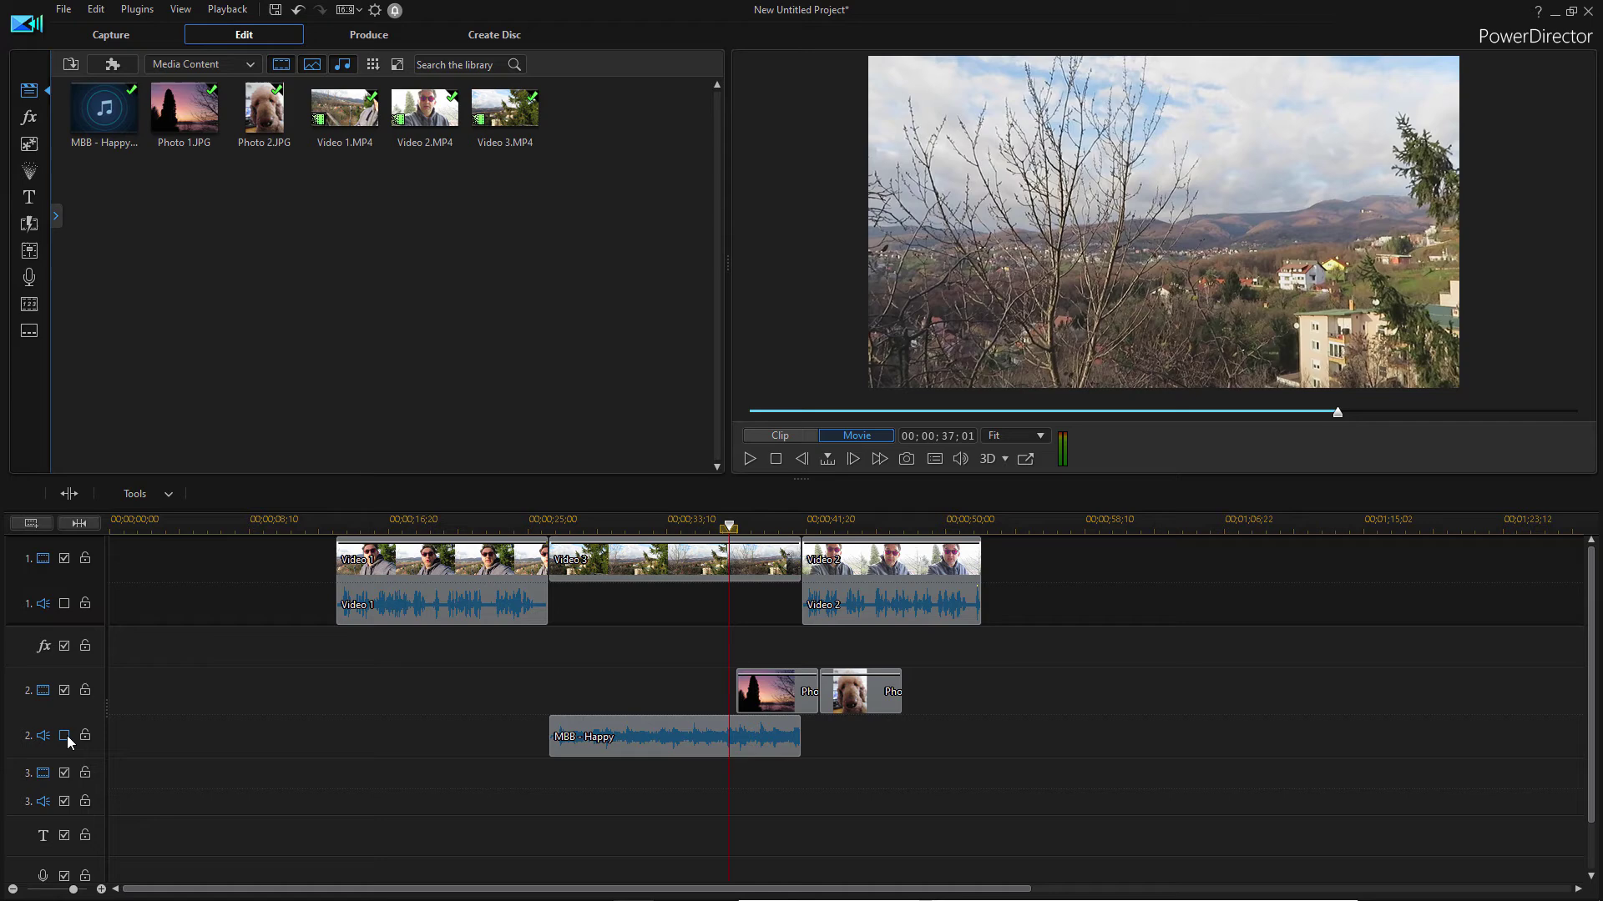
pyautogui.click(749, 459)
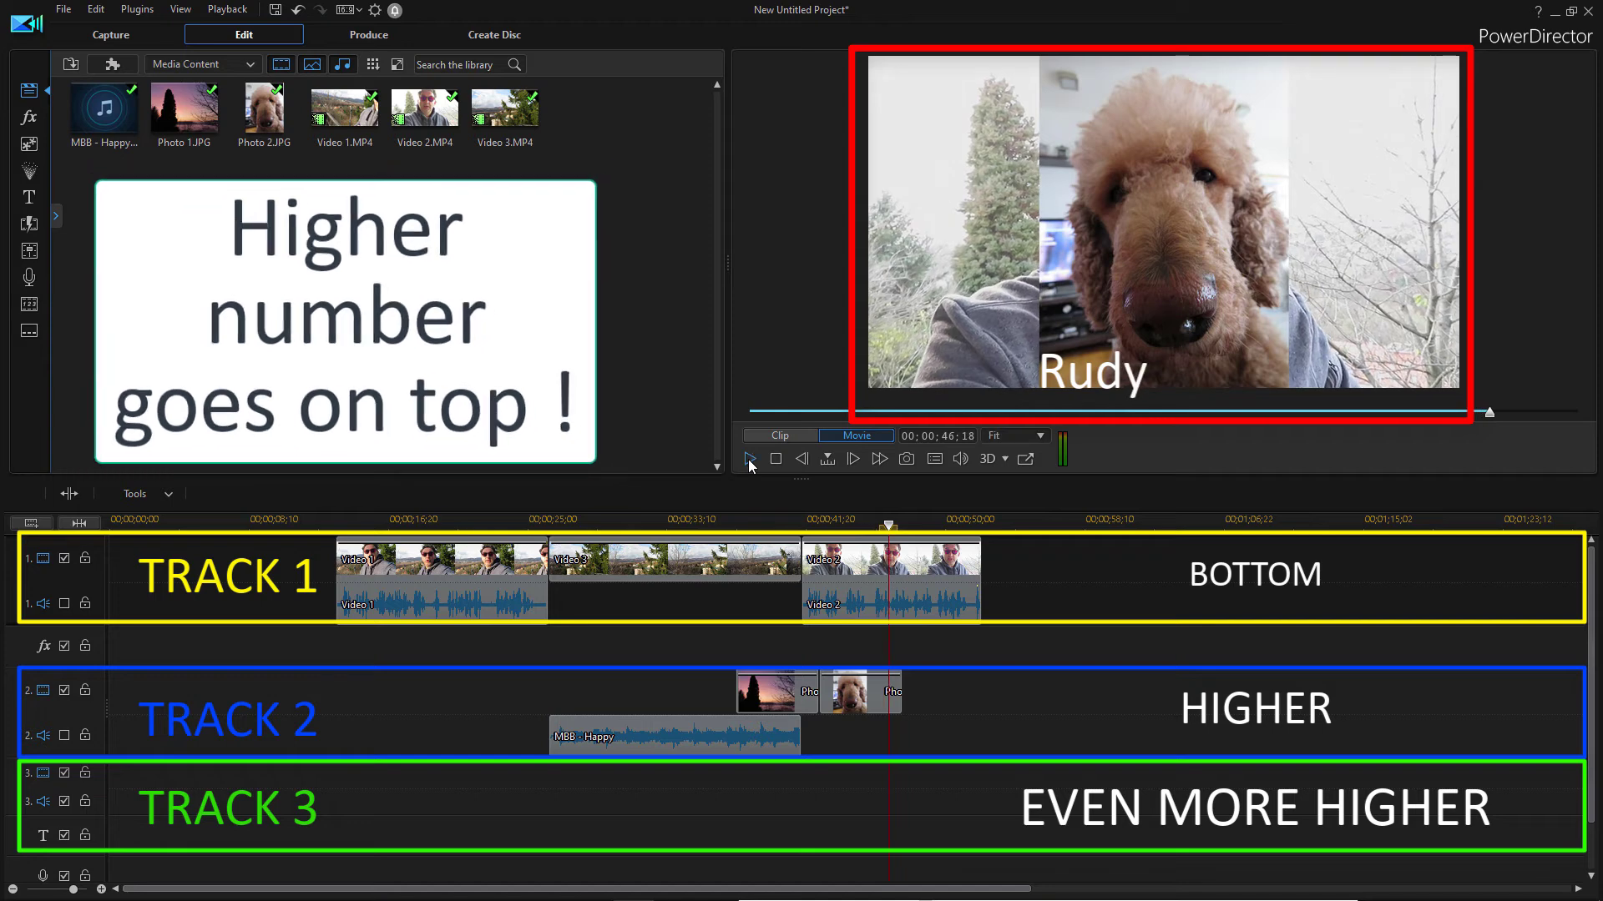
pyautogui.click(748, 459)
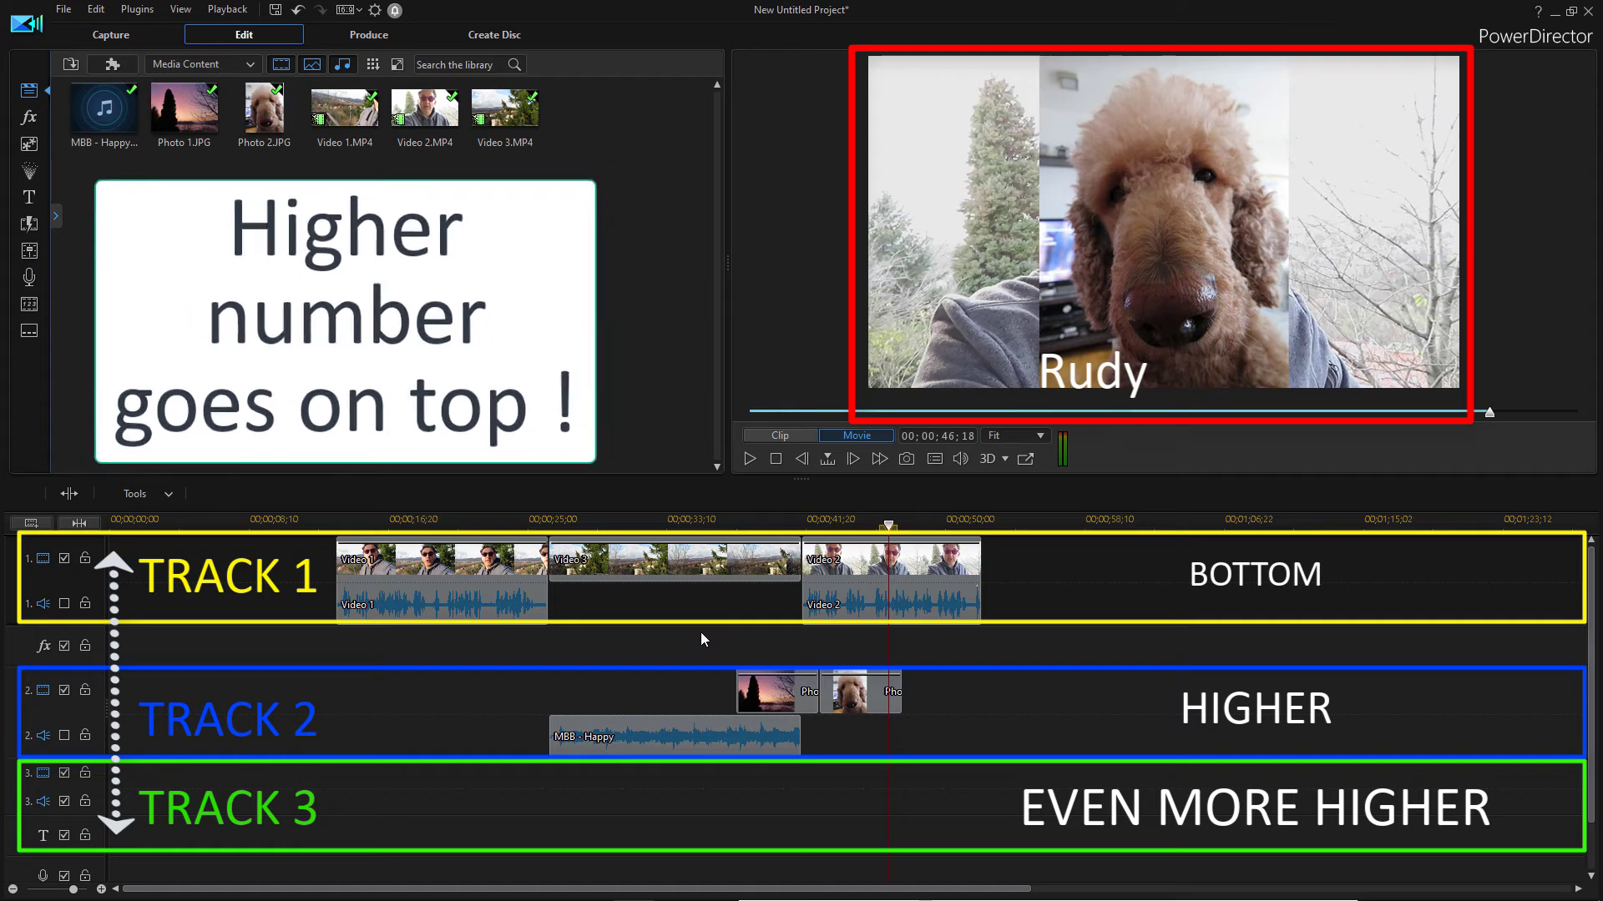
# Step: Widen the sunset photo overlay and shrink the dog photo into an upper-right corner inset
pyautogui.click(775, 706)
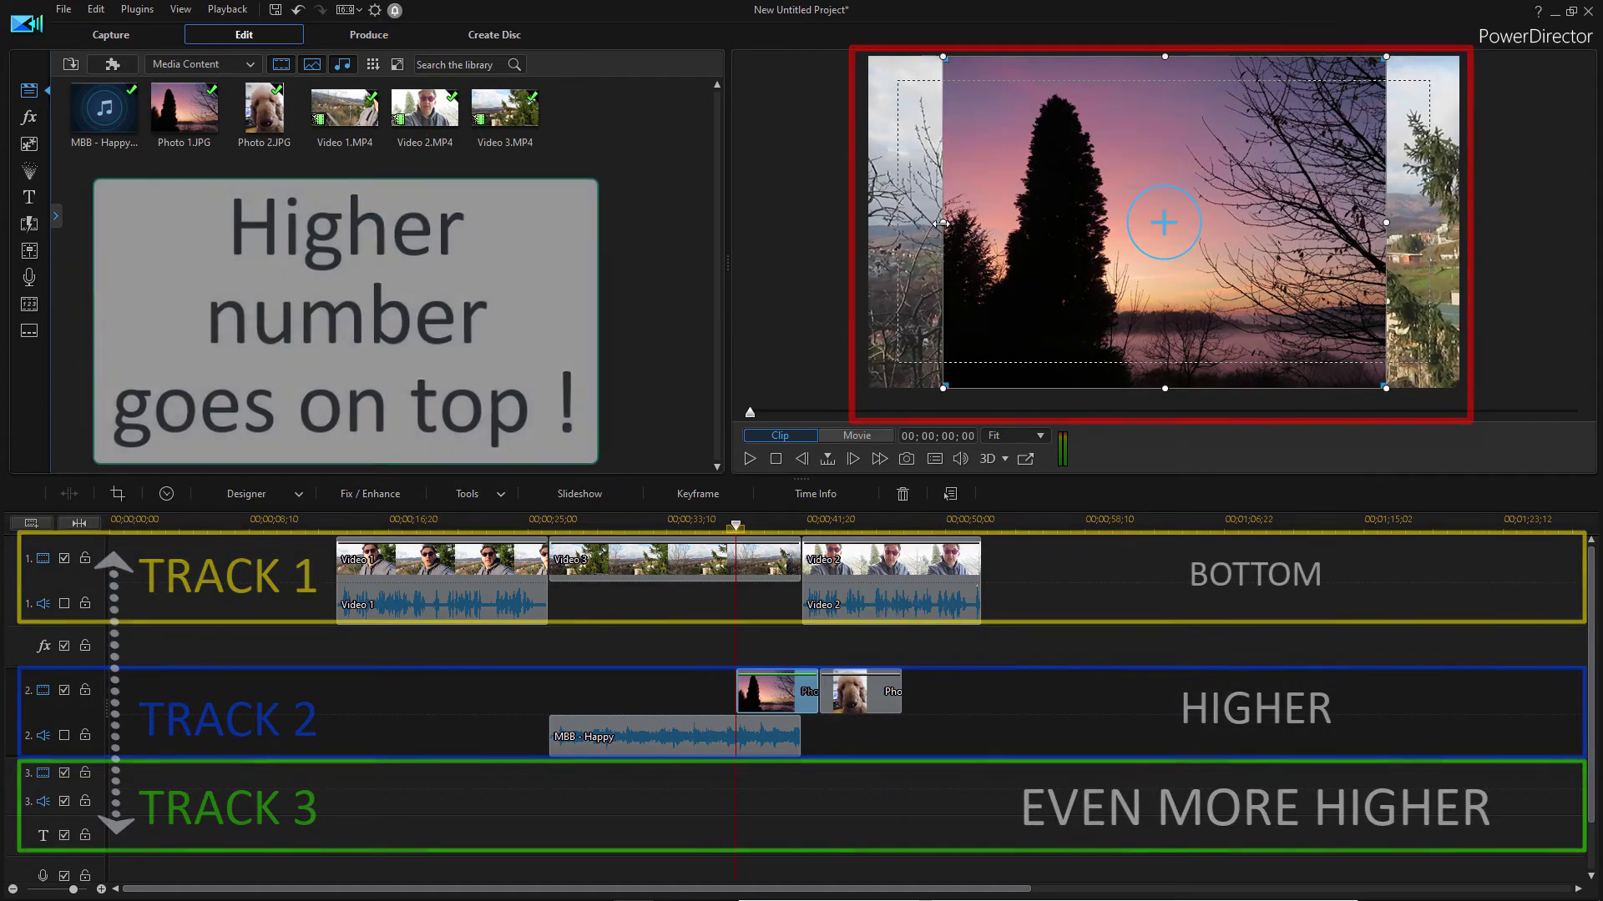
pyautogui.moveTo(938, 219); pyautogui.dragTo(901, 223)
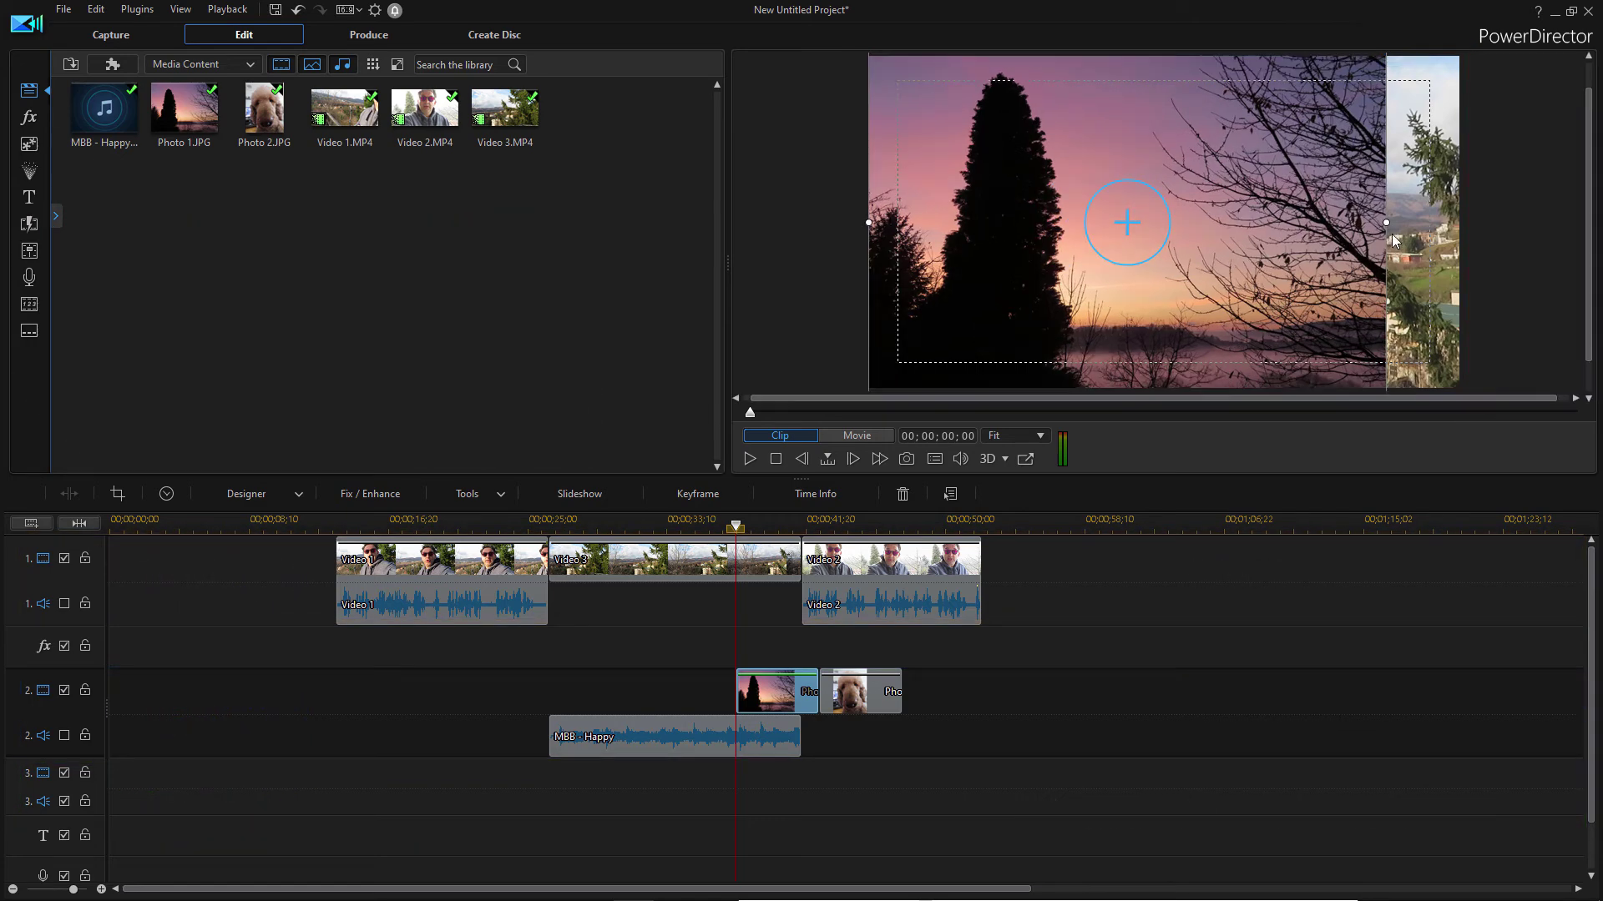
pyautogui.click(860, 693)
pyautogui.moveTo(1205, 165); pyautogui.dragTo(1210, 161)
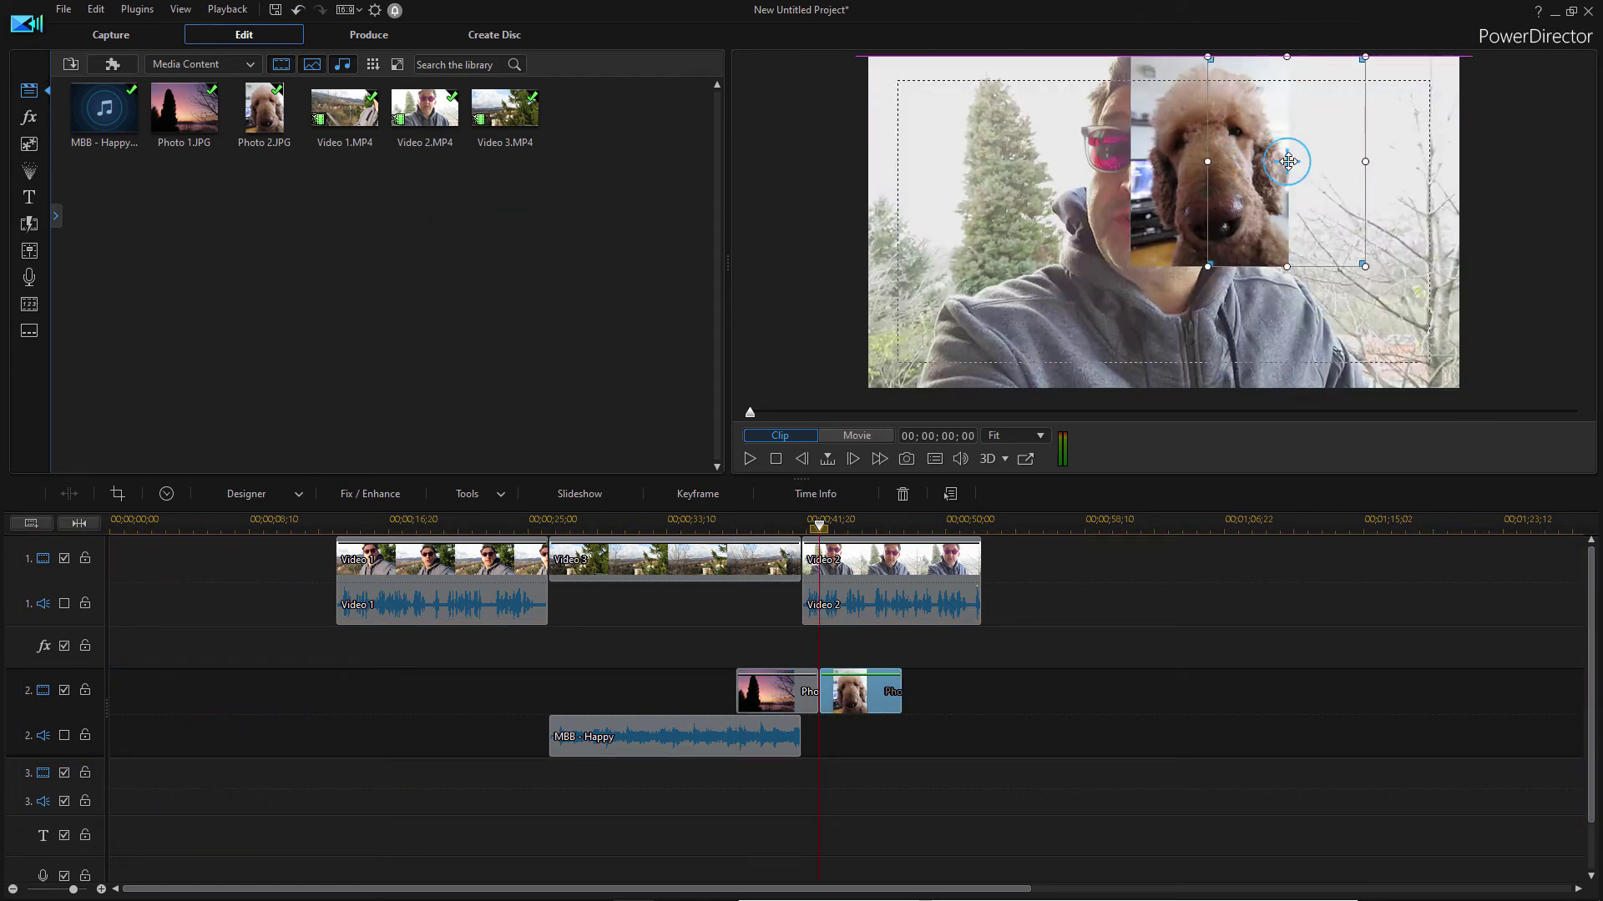
pyautogui.moveTo(1371, 171); pyautogui.dragTo(1368, 173)
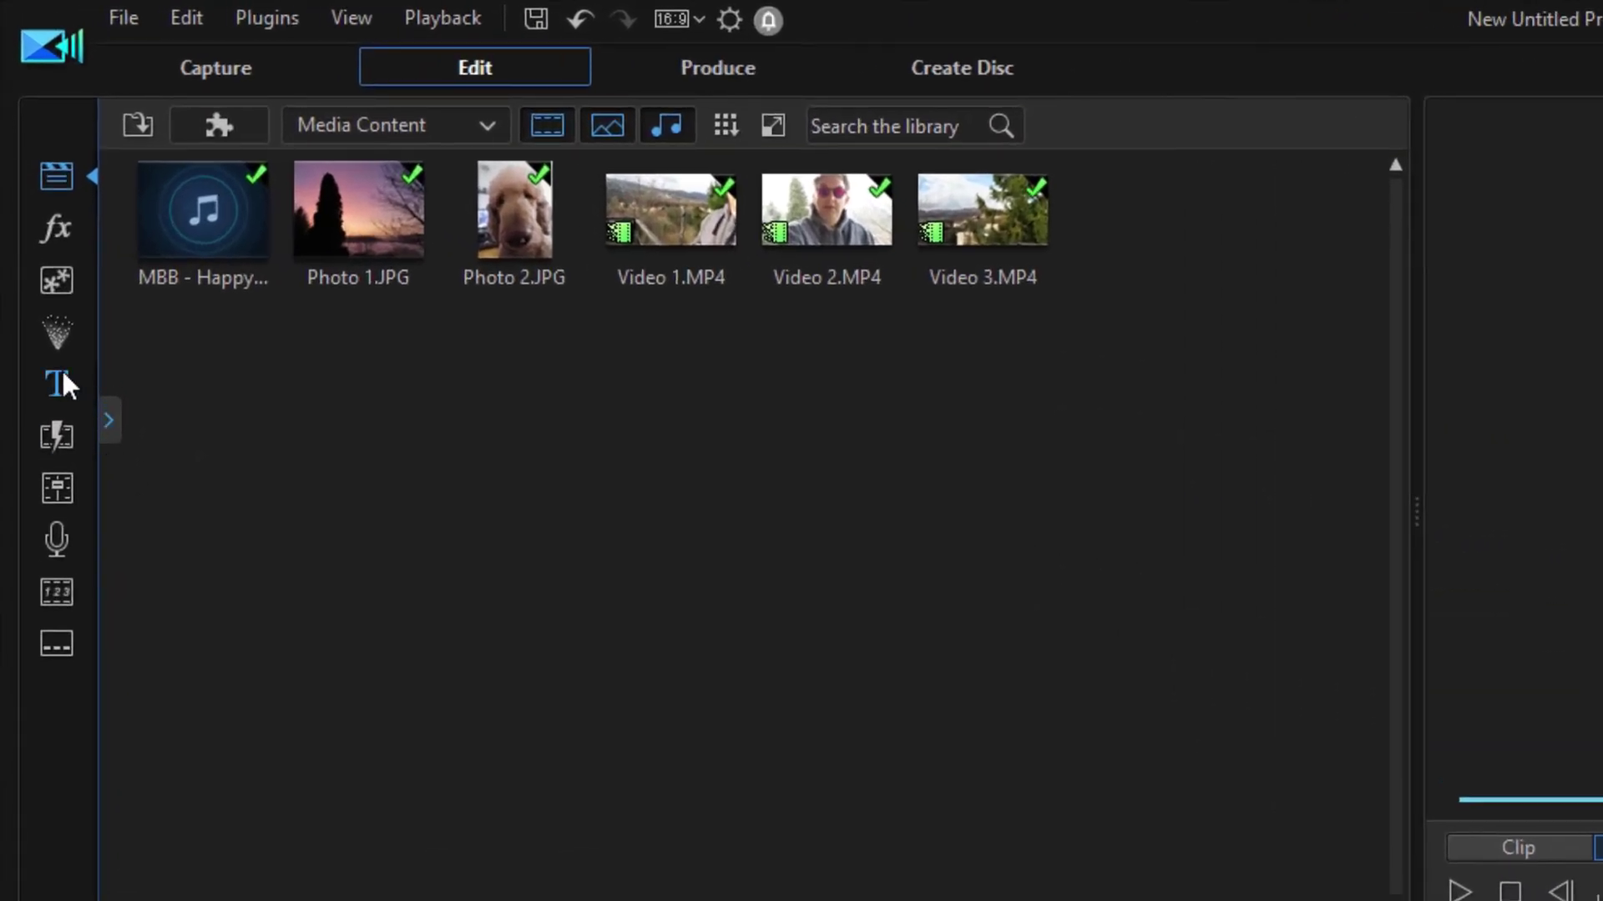
pyautogui.click(60, 383)
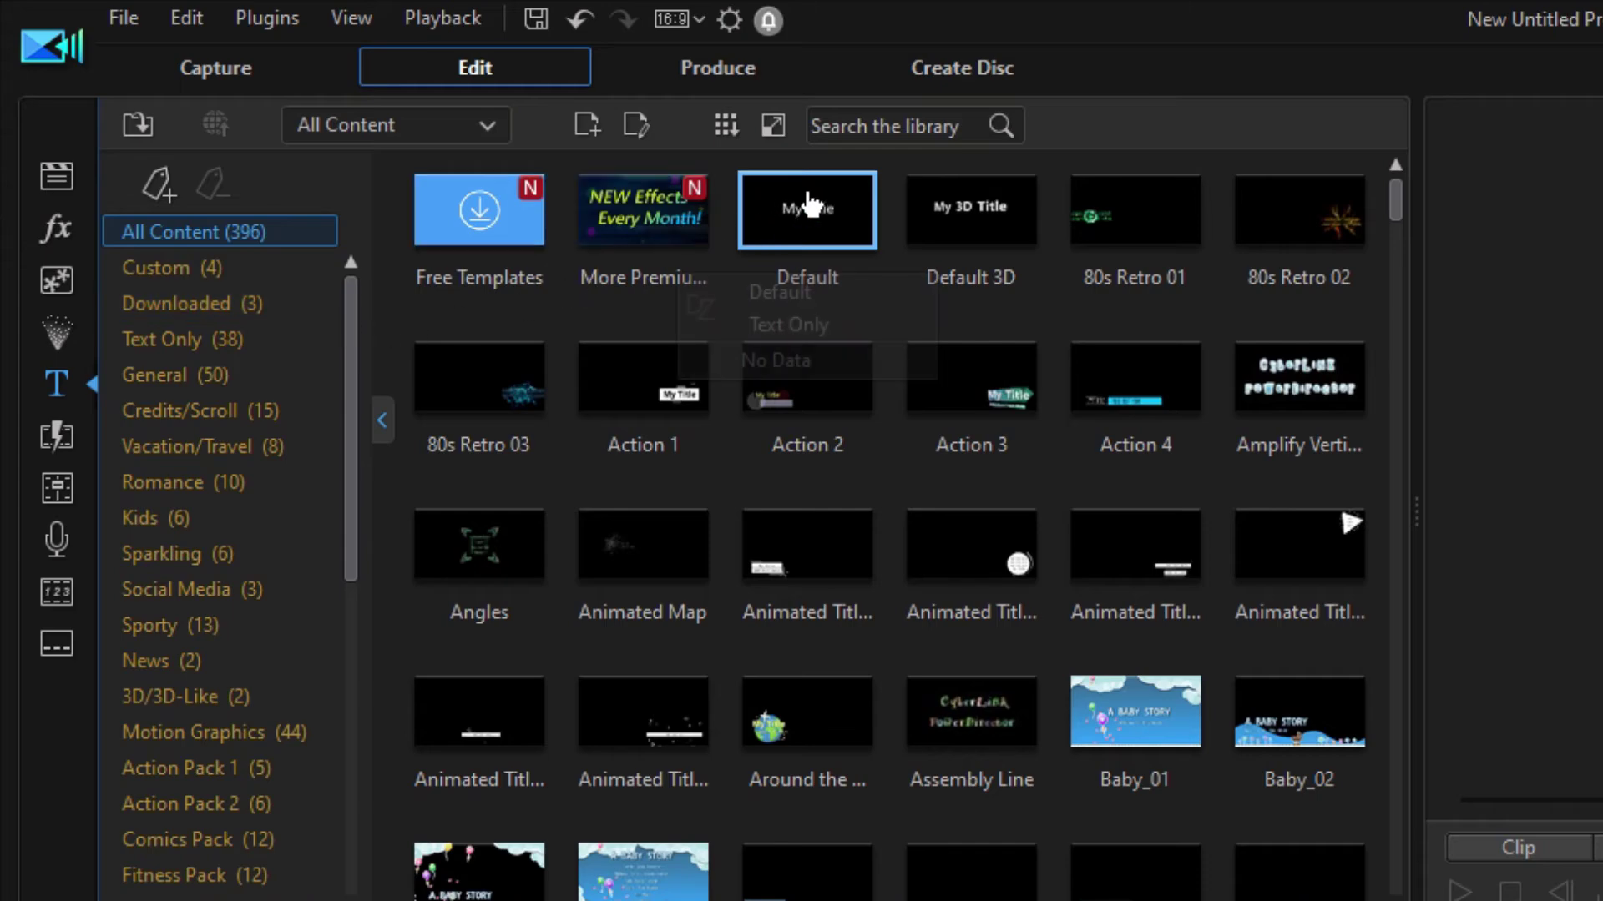
# Step: Place the Default title at the start of track 1 and retype its text as 'My Video'
pyautogui.moveTo(806, 203); pyautogui.dragTo(360, 461)
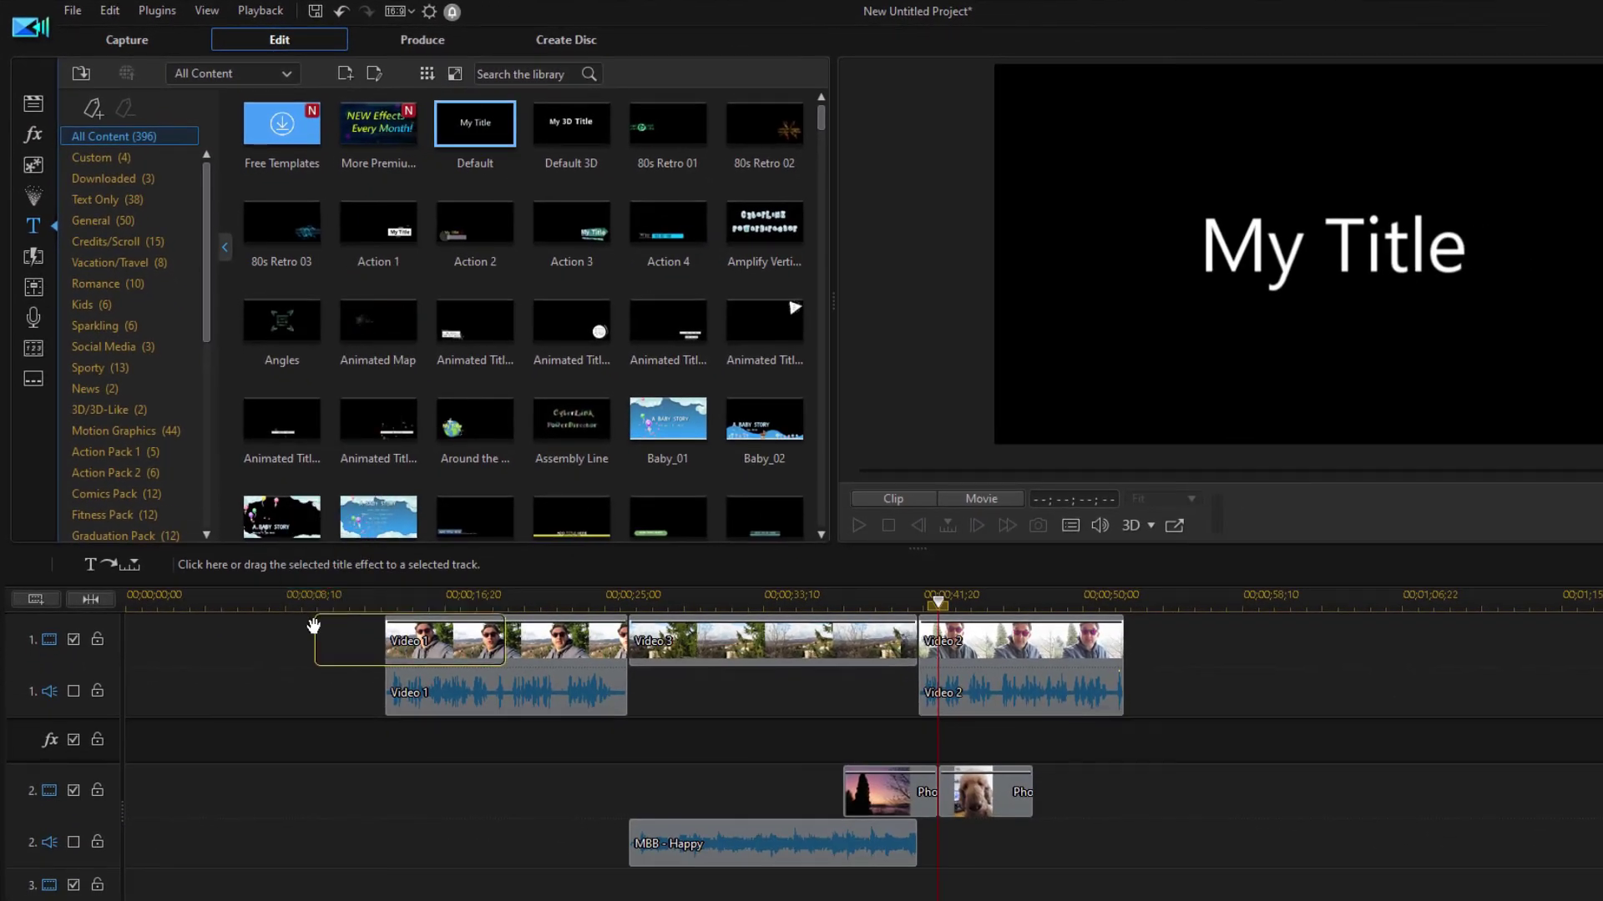
pyautogui.moveTo(257, 641); pyautogui.dragTo(196, 654)
pyautogui.doubleClick(268, 559)
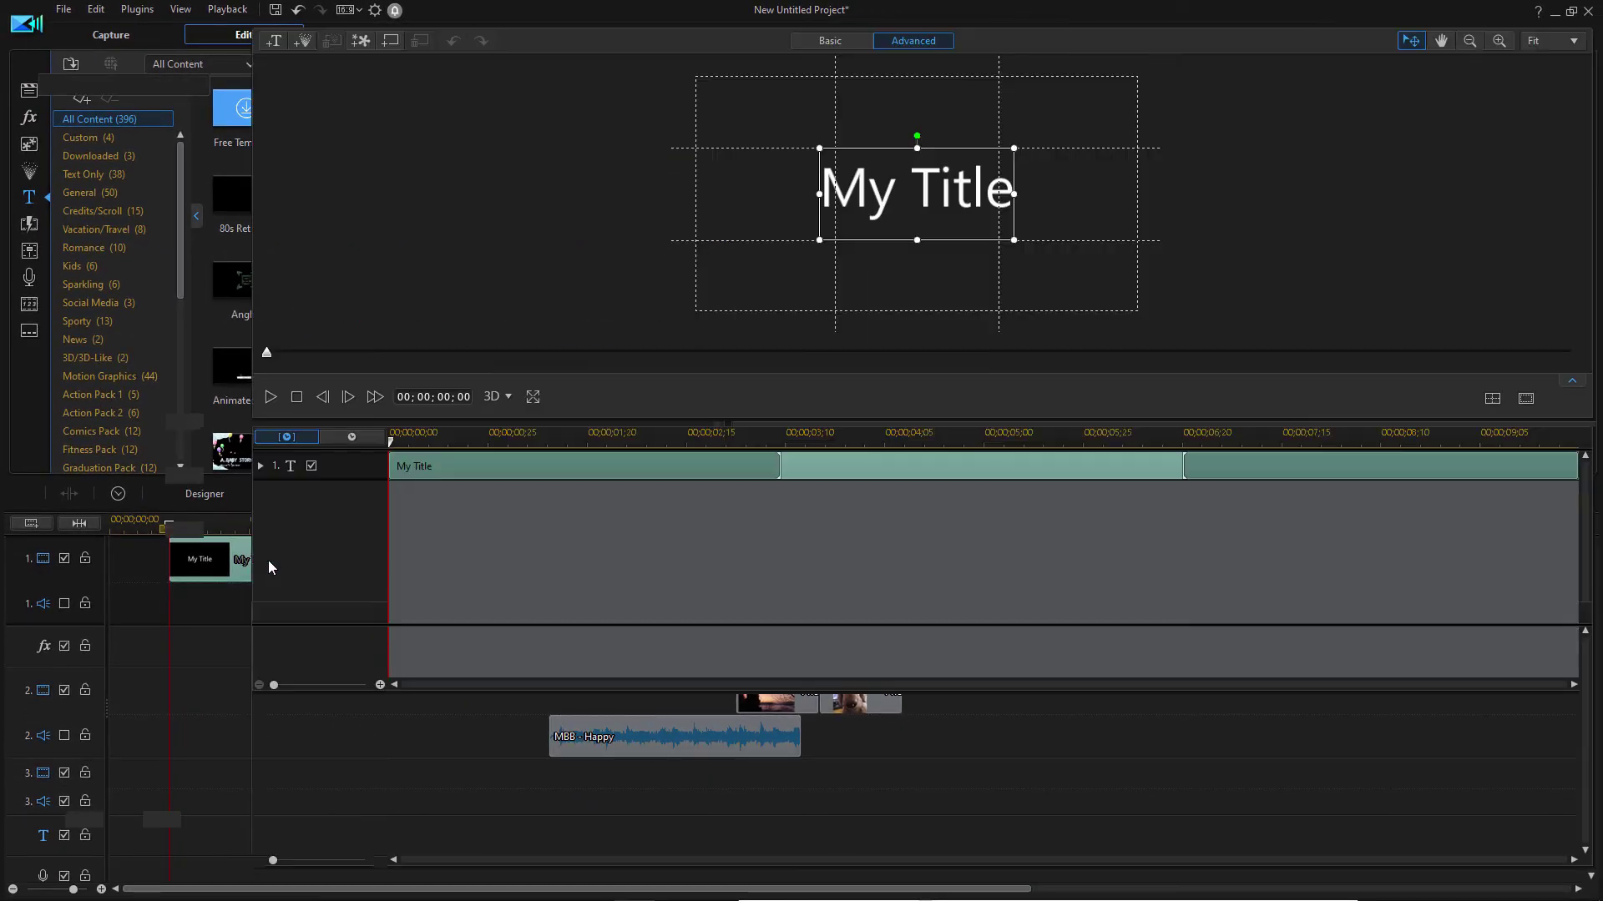
pyautogui.click(1578, 15)
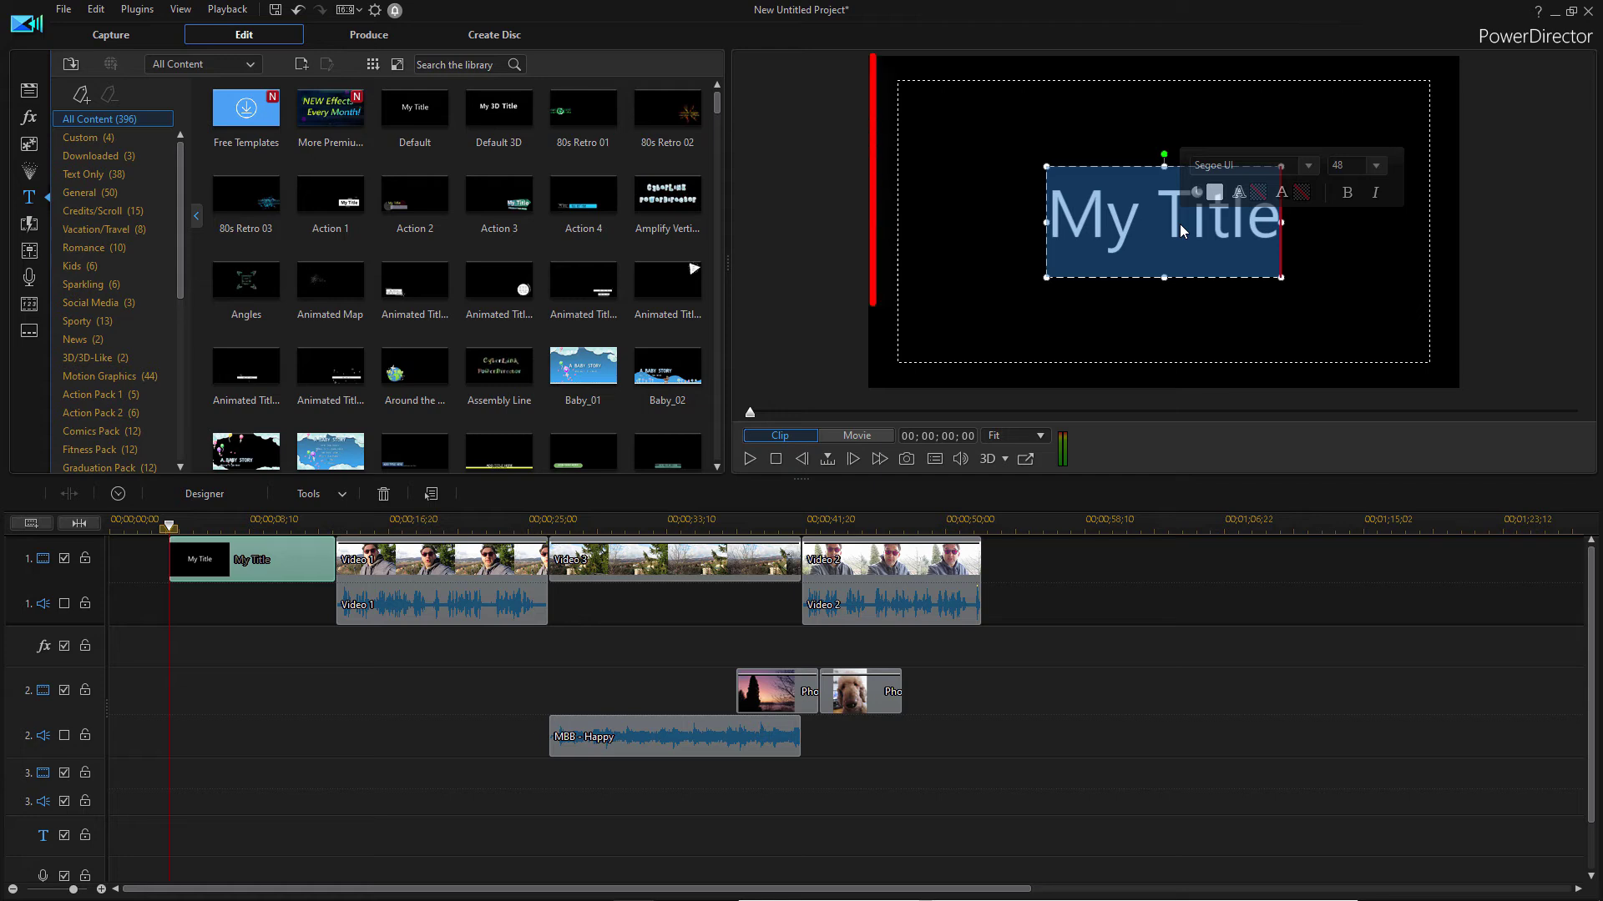
pyautogui.write('My V')
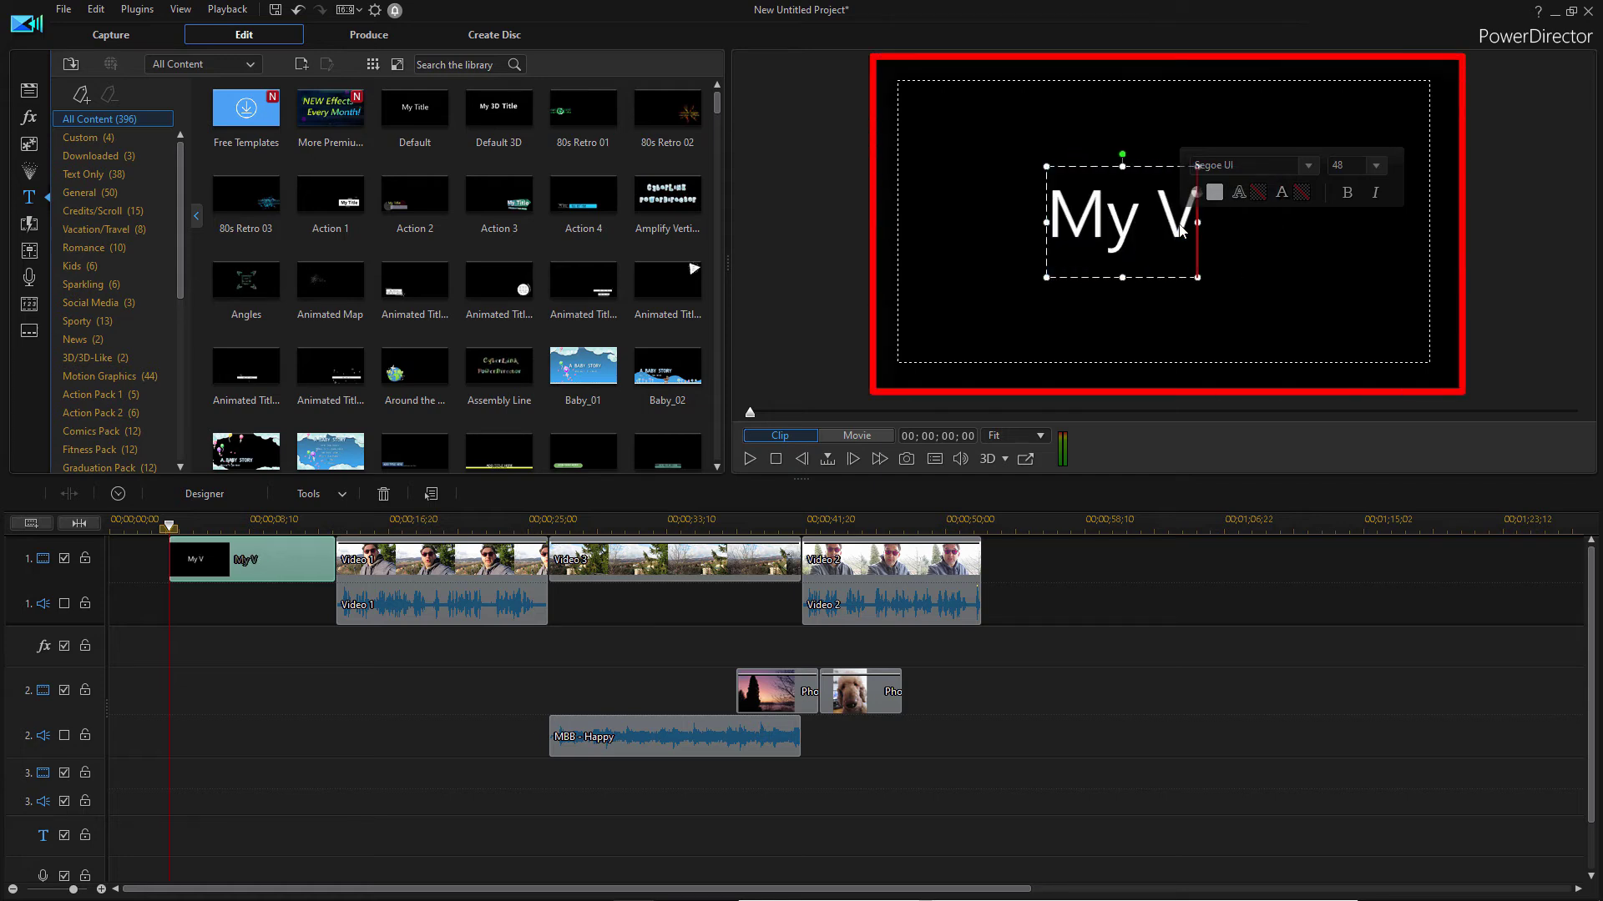
pyautogui.write('ideo')
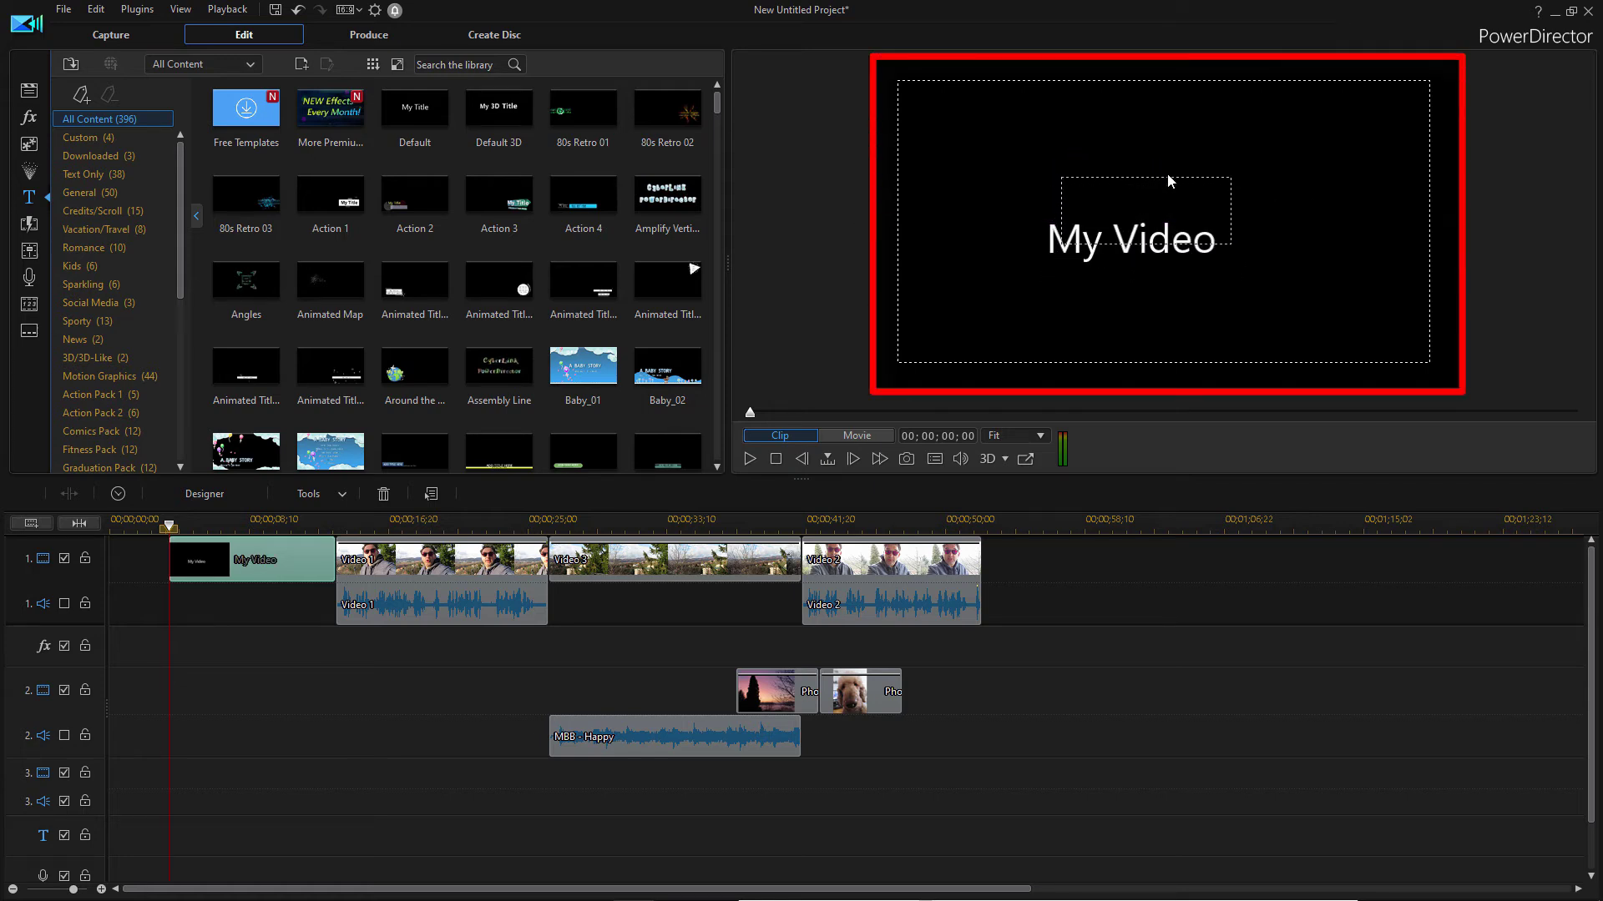
# Step: Shift all clips back to the timeline start and move the 'My Video' title onto track 2 above Video 1
pyautogui.moveTo(1022, 797); pyautogui.dragTo(474, 542)
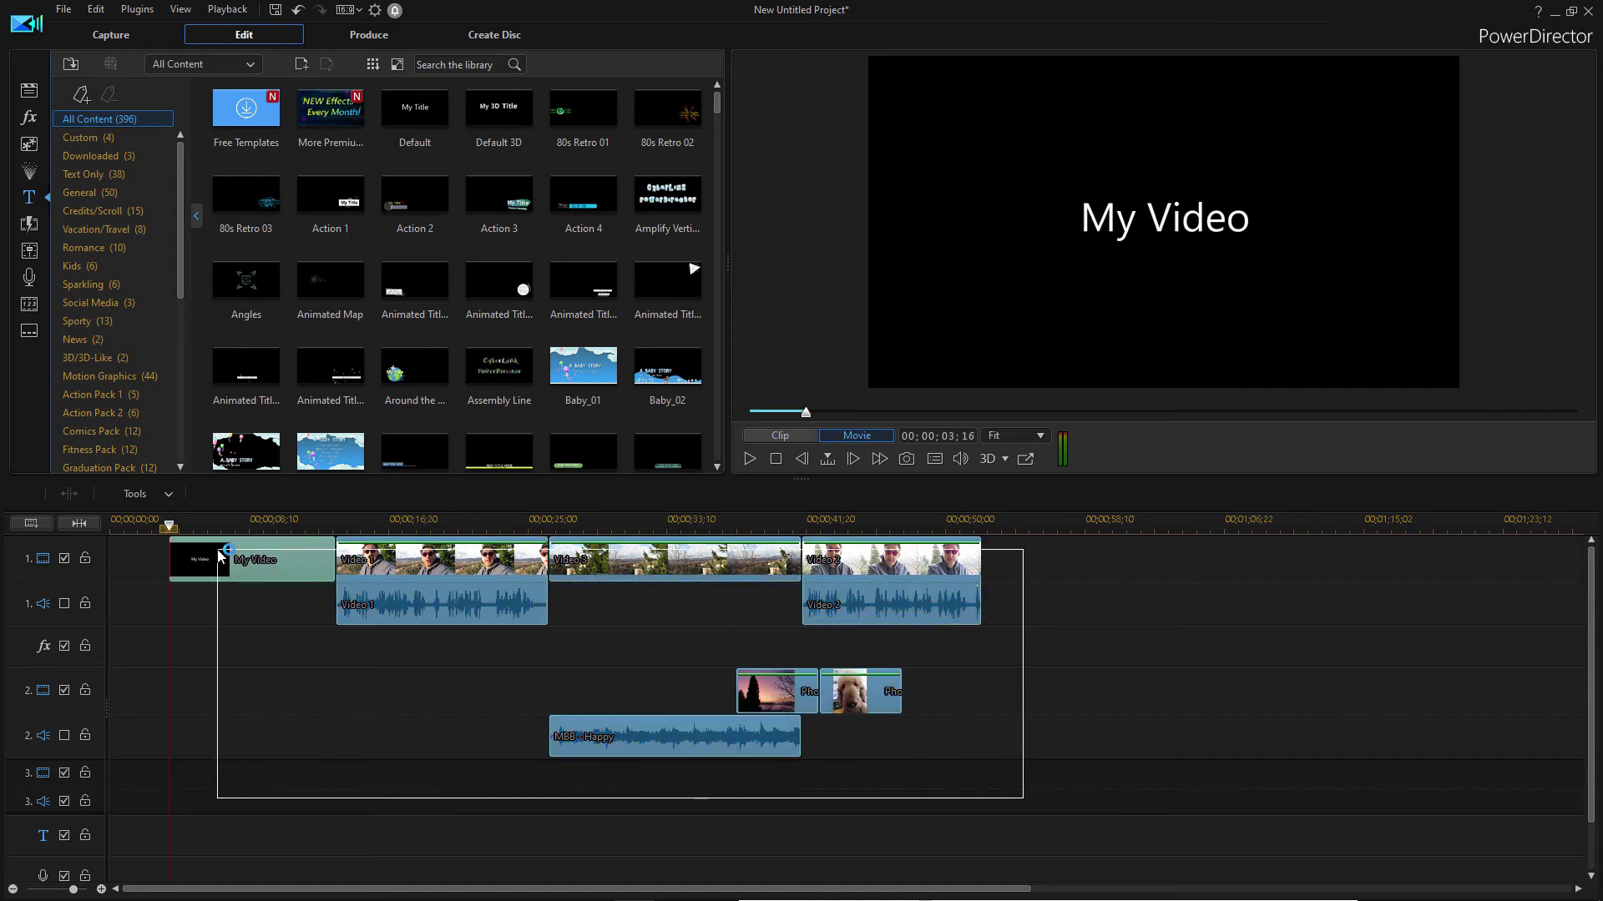
pyautogui.moveTo(262, 559)
pyautogui.mouseDown()
pyautogui.moveTo(191, 558)
pyautogui.moveTo(111, 523)
pyautogui.mouseUp()
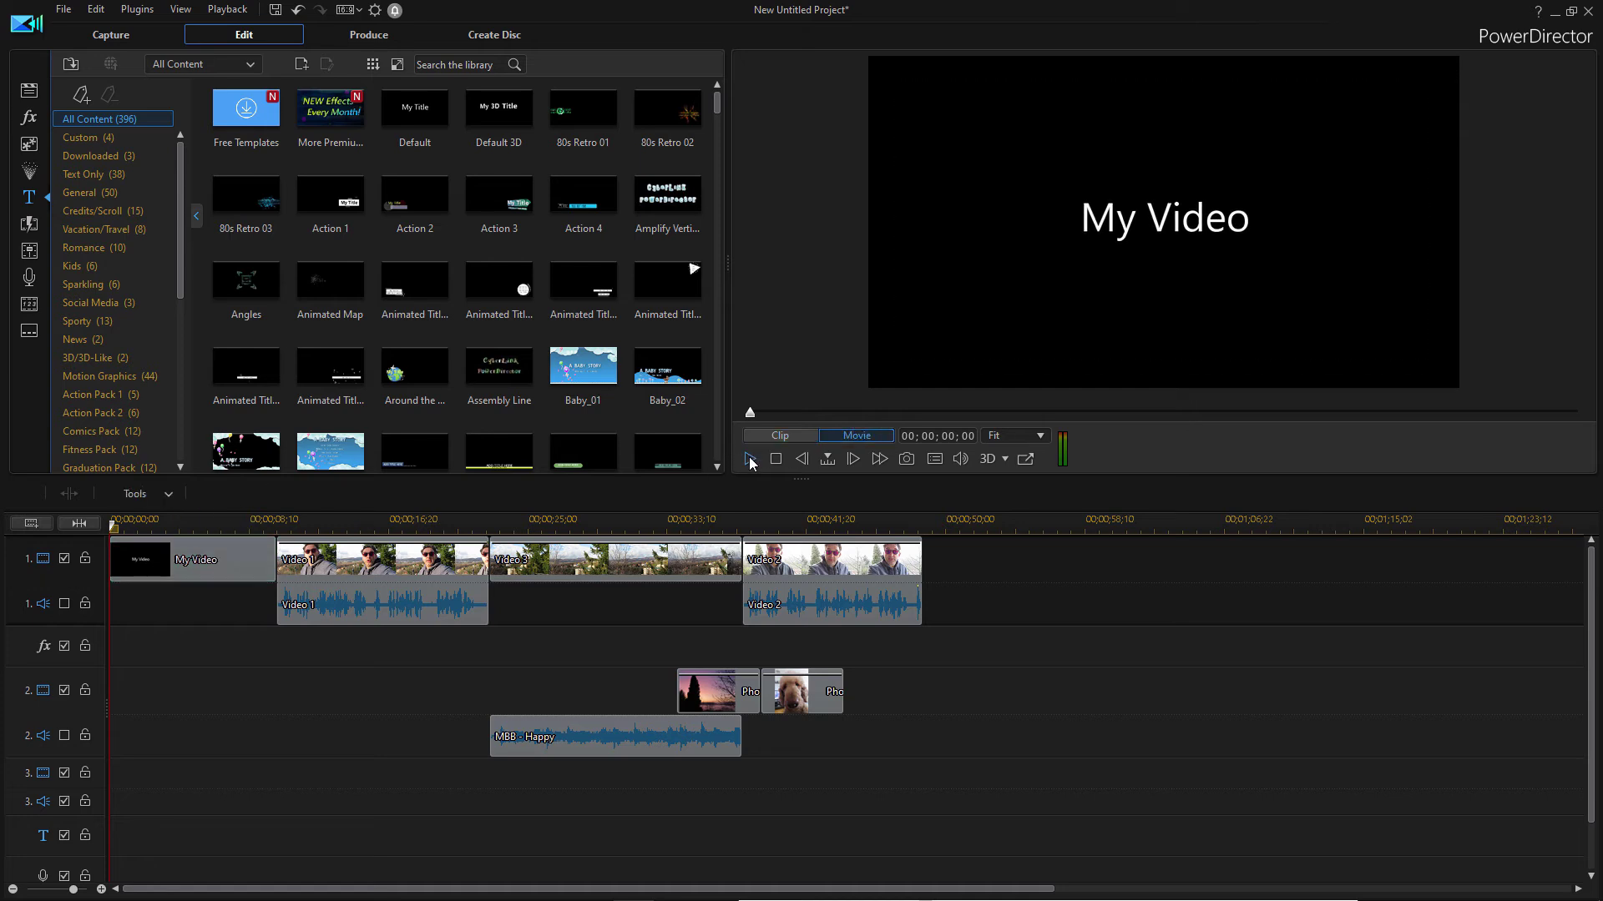
pyautogui.click(215, 565)
pyautogui.moveTo(216, 558); pyautogui.dragTo(379, 700)
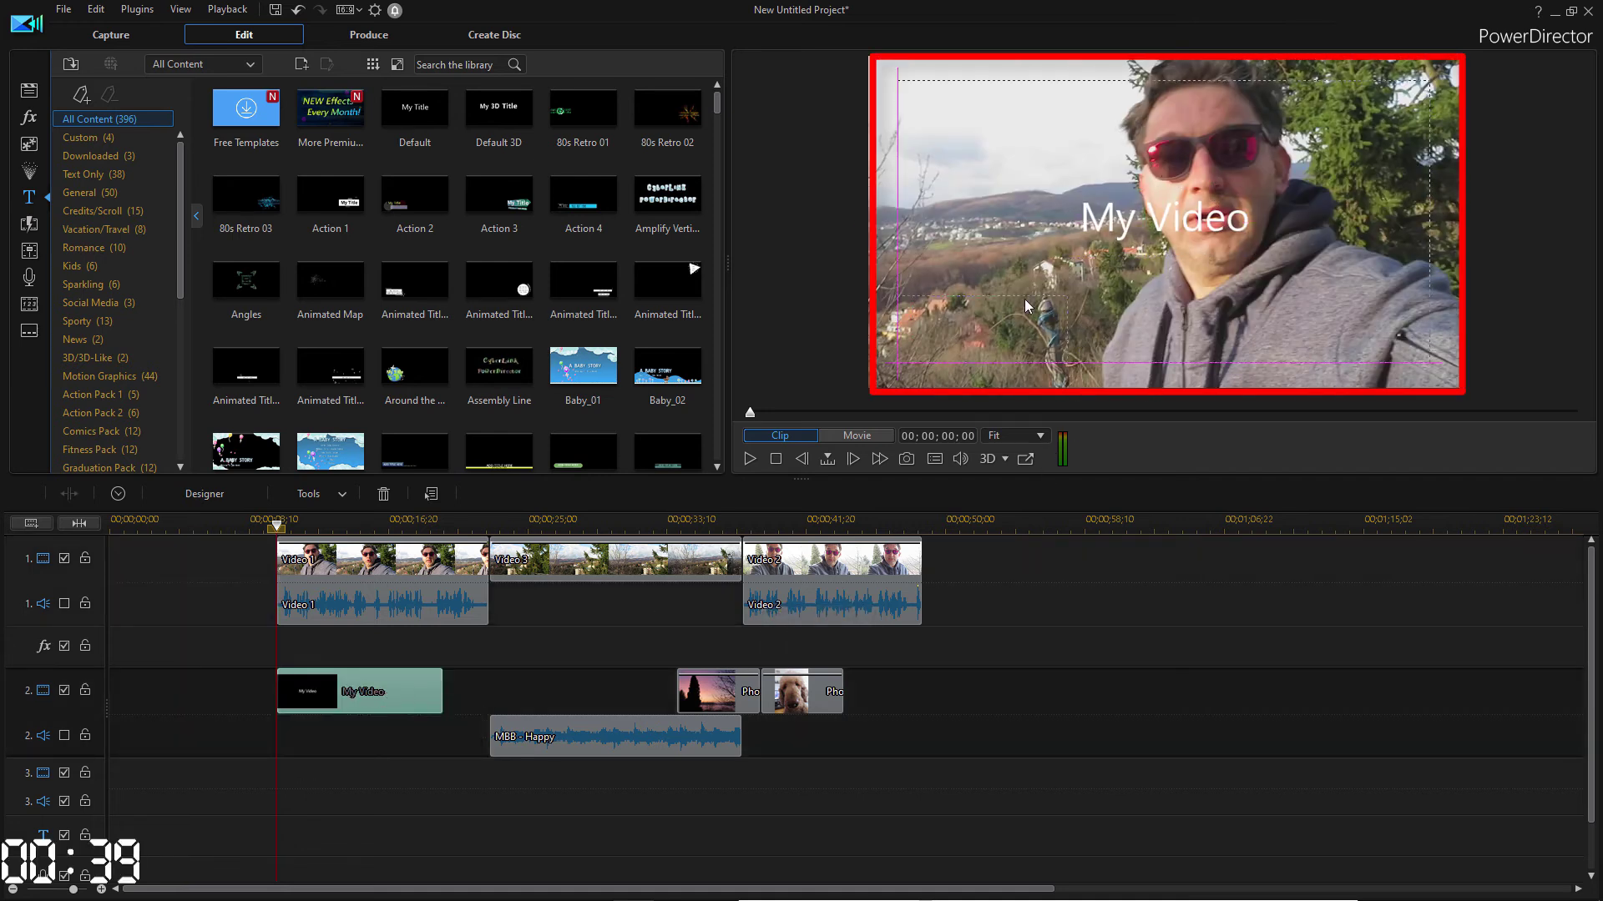
pyautogui.moveTo(927, 808)
pyautogui.mouseDown()
pyautogui.moveTo(367, 557)
pyautogui.moveTo(268, 570)
pyautogui.mouseUp()
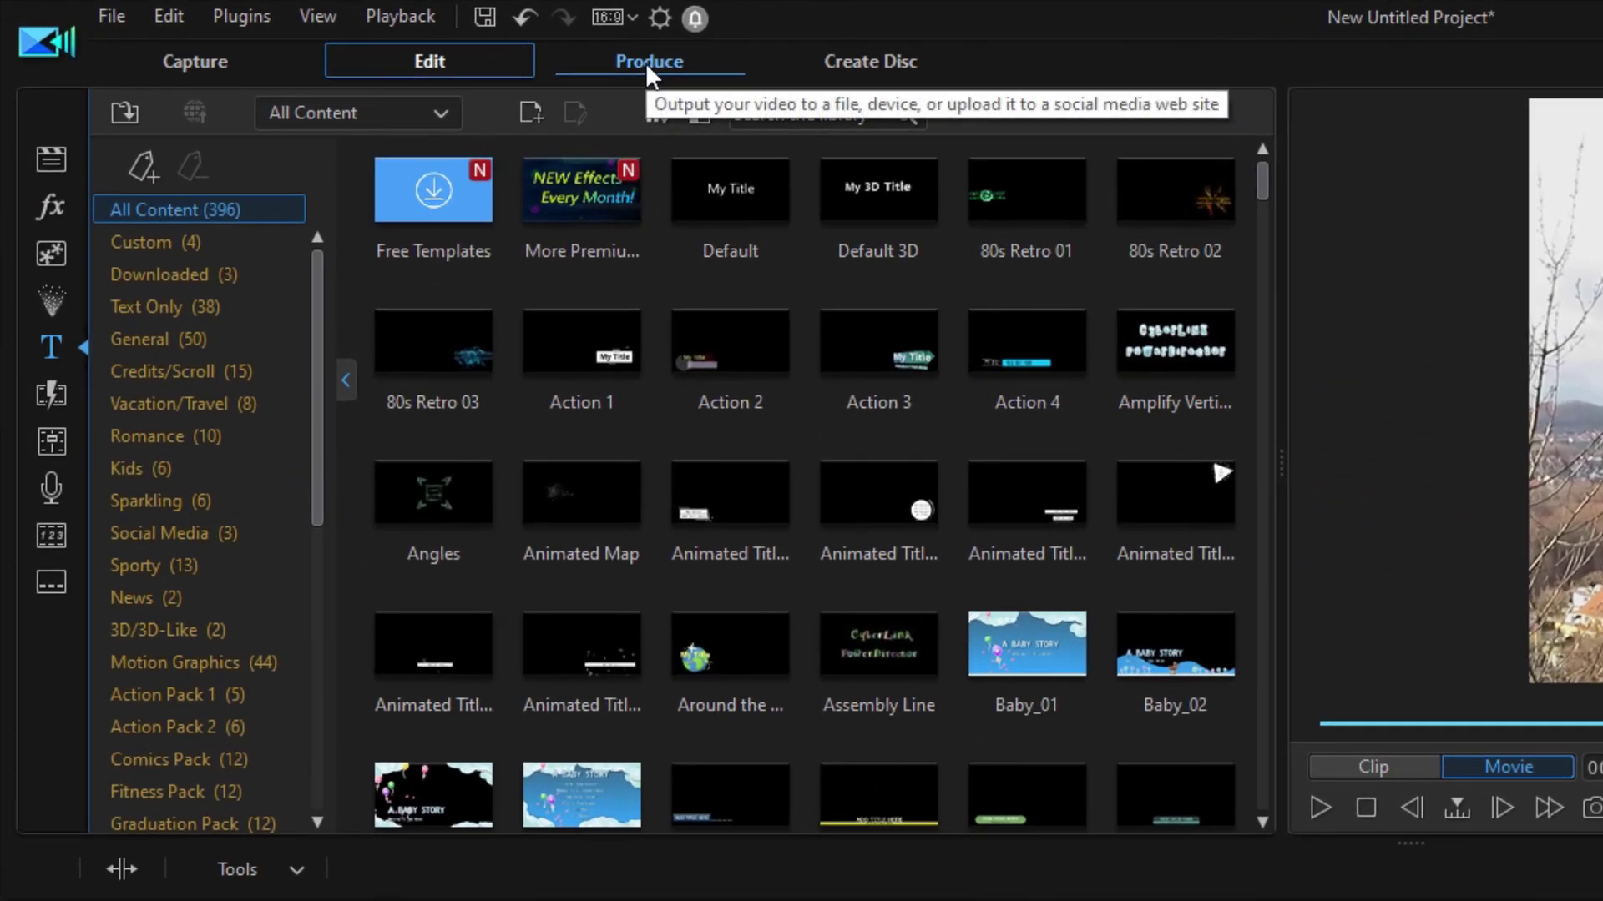
# Step: Choose H.264 AVC output with the Profile Analyzer's 1920x1080, 29.97 fps profile and review its video settings
pyautogui.click(647, 67)
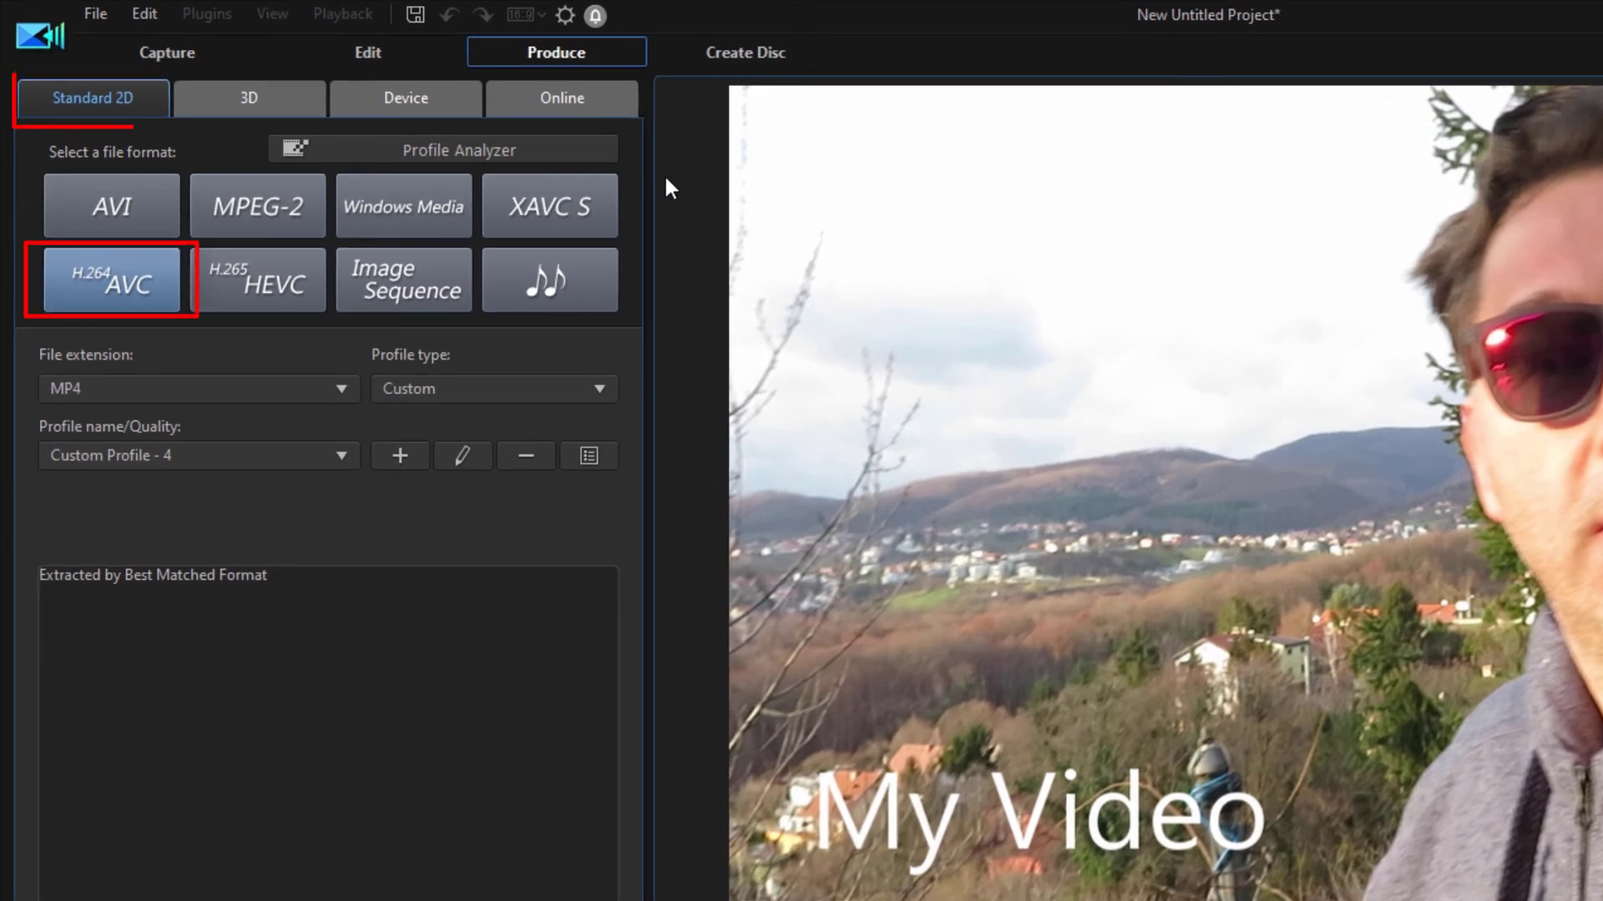
pyautogui.click(568, 147)
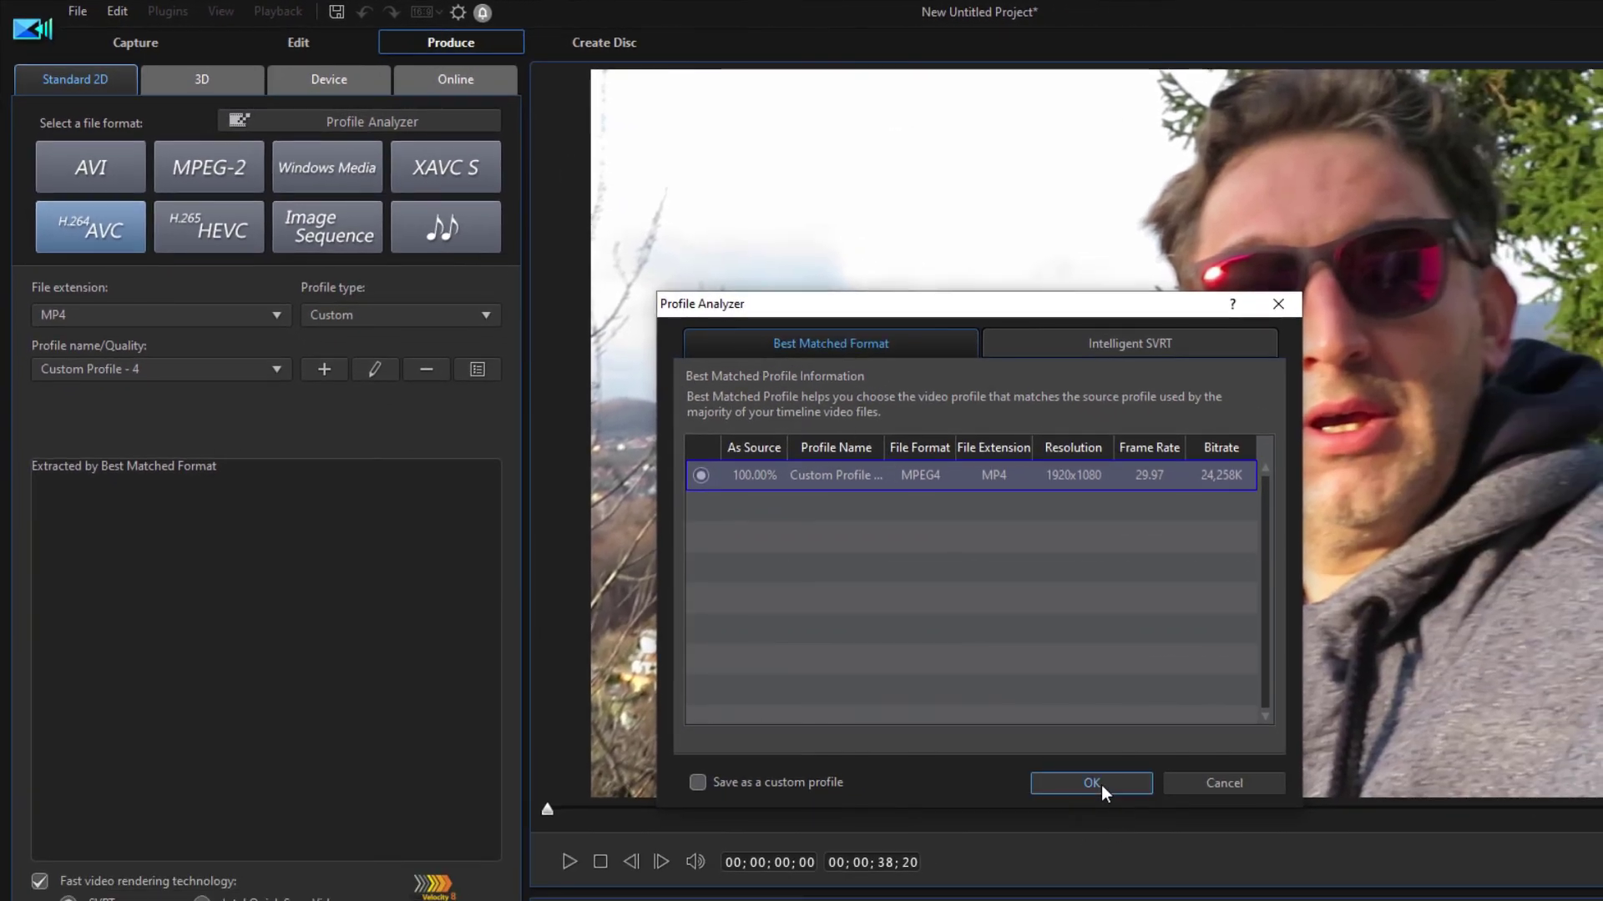
pyautogui.click(1100, 785)
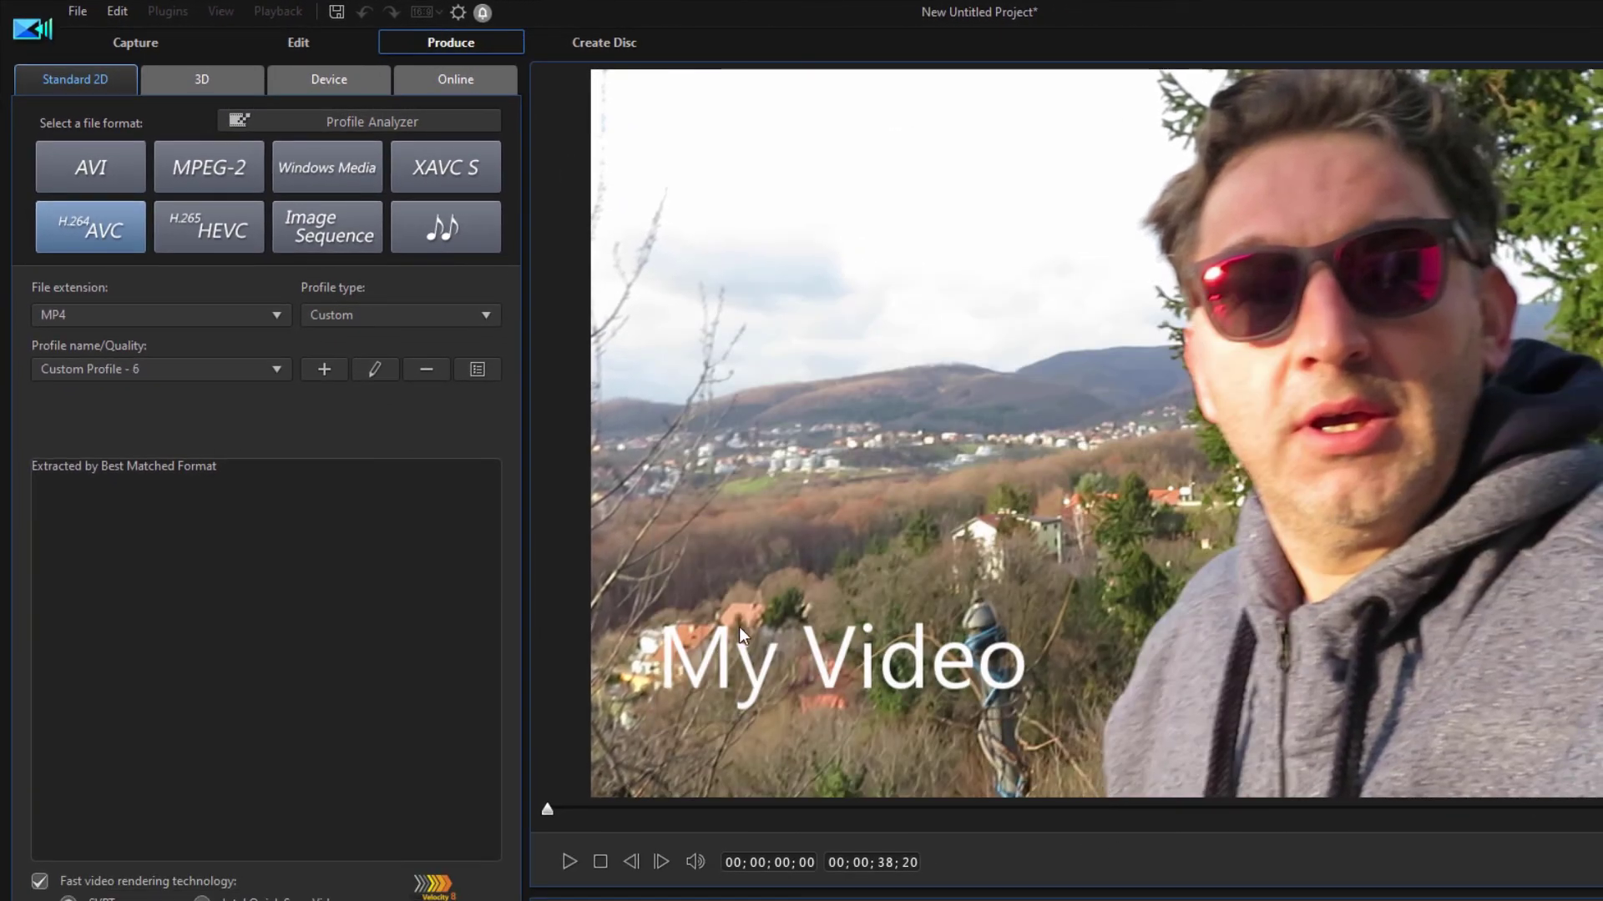
pyautogui.click(374, 368)
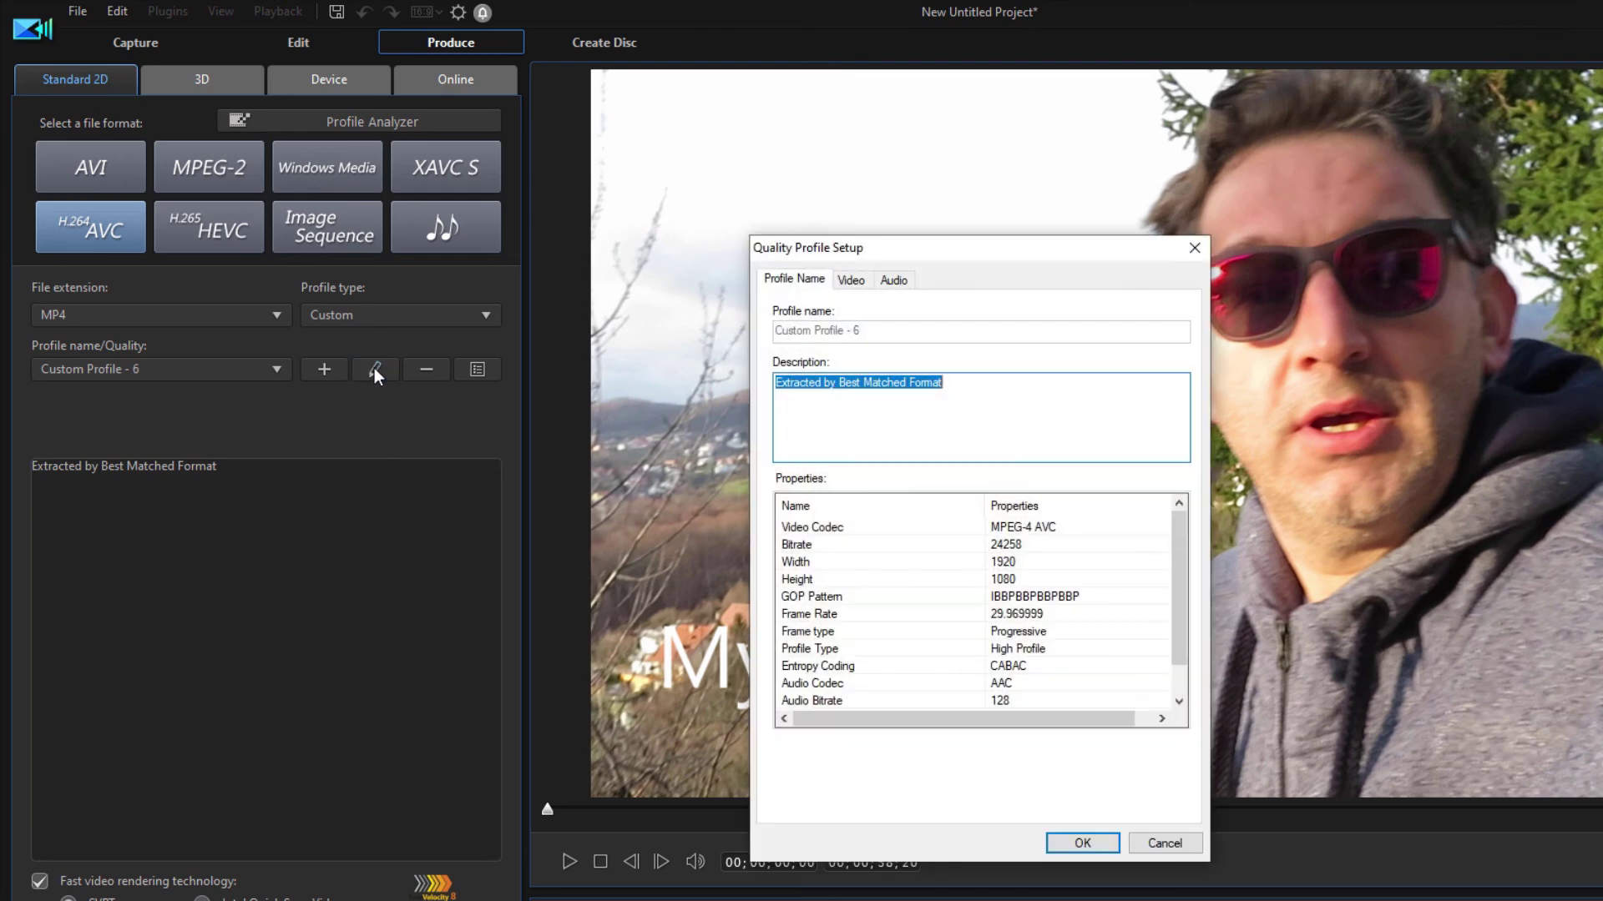
pyautogui.click(851, 281)
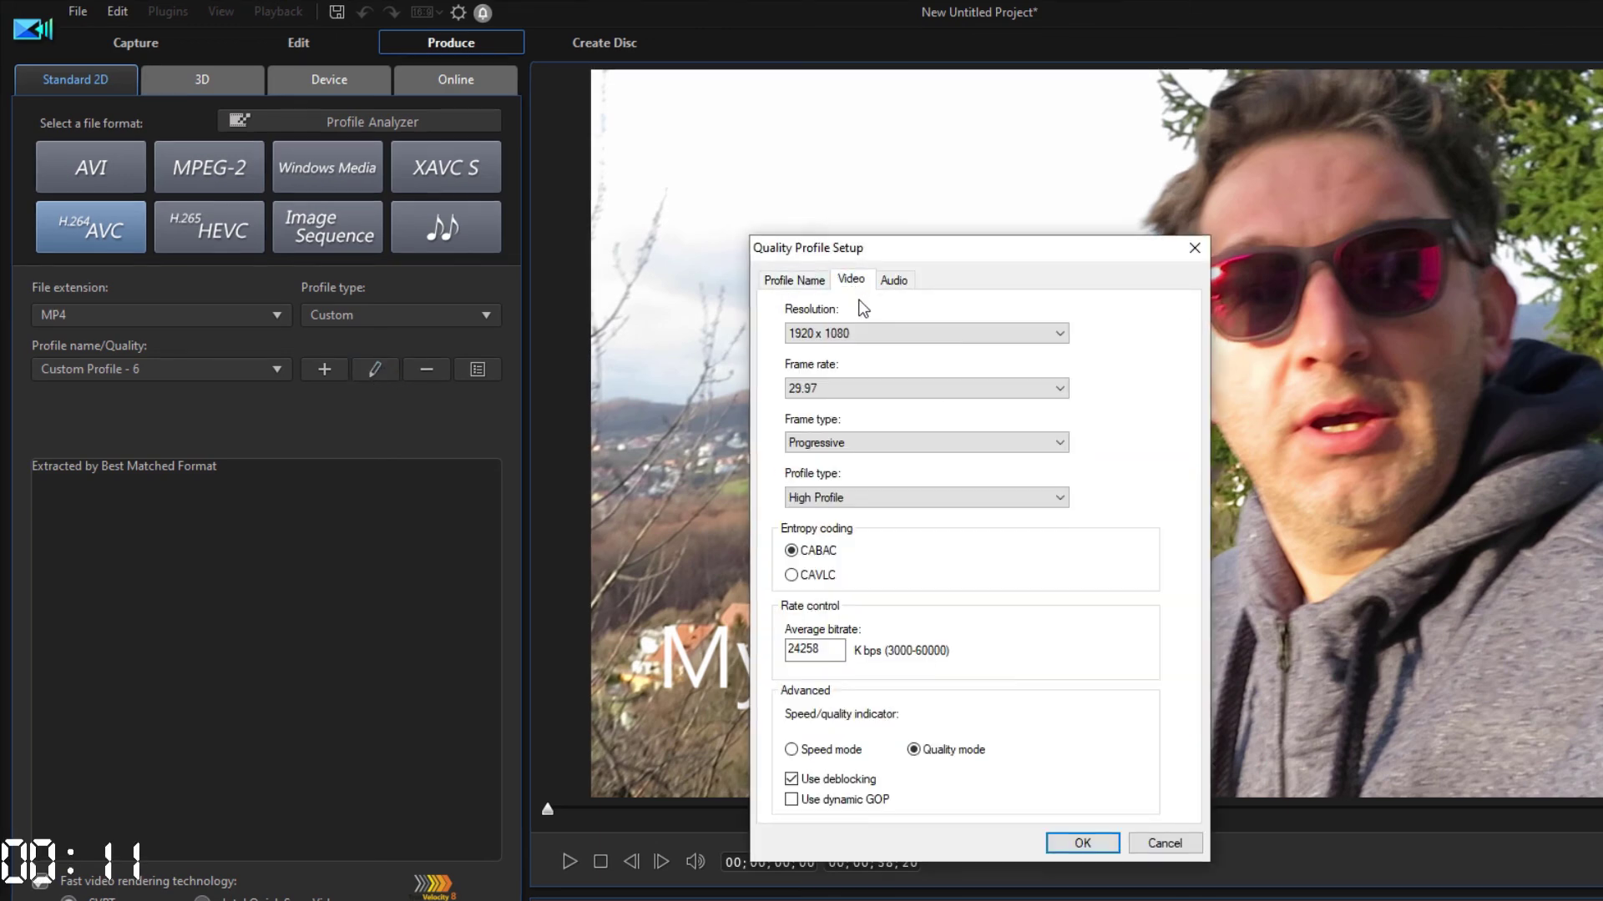
pyautogui.click(1082, 843)
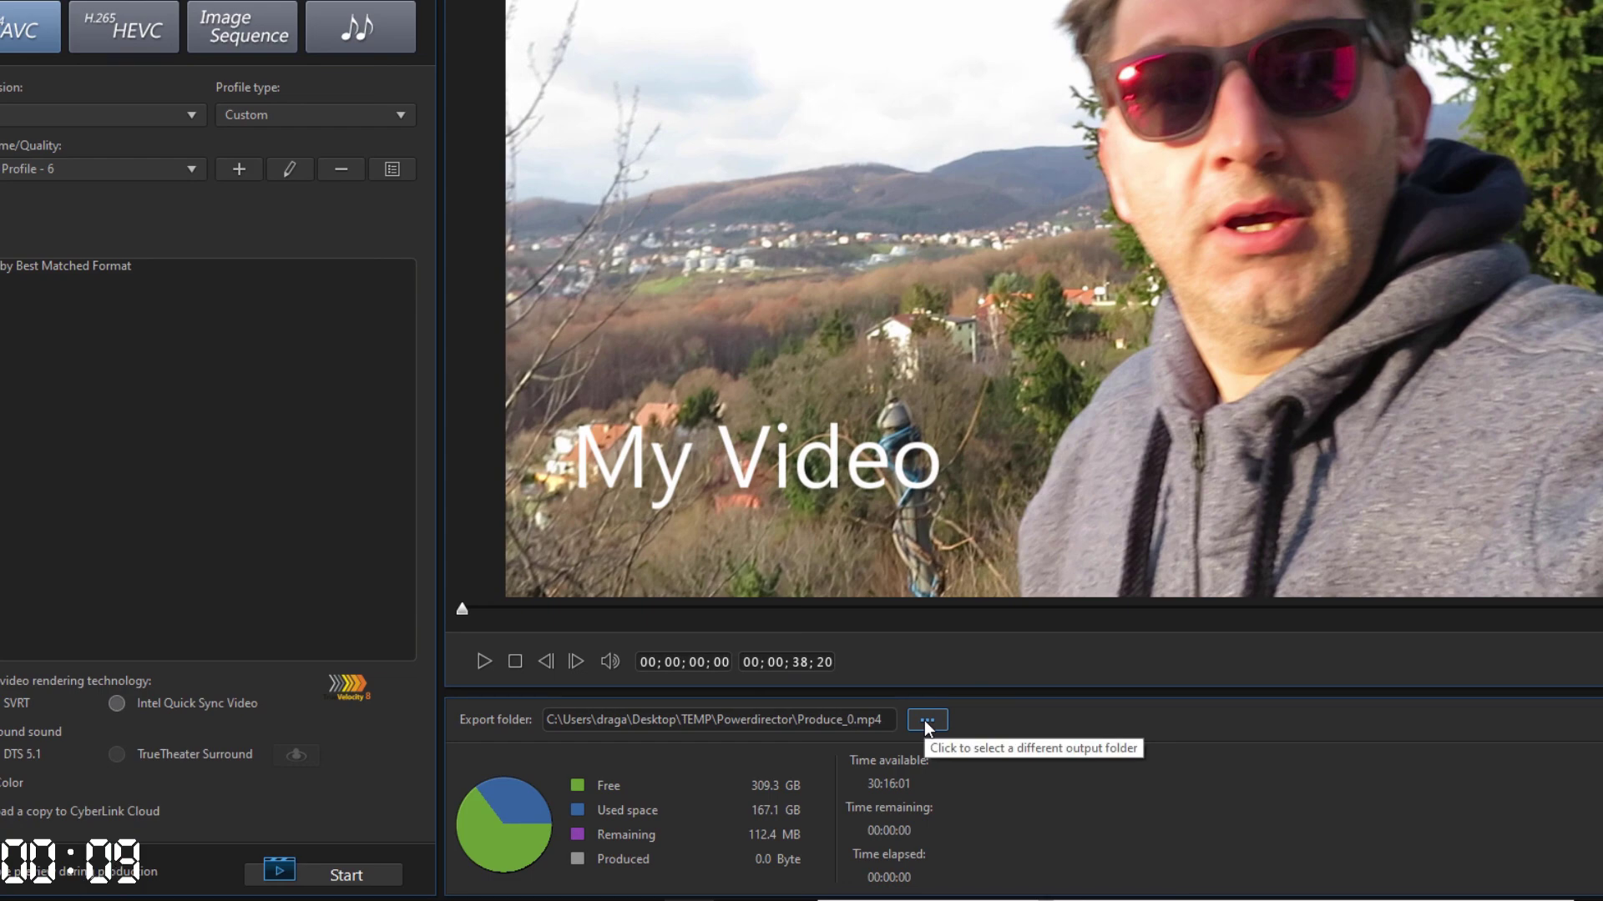
# Step: Start rendering the project to Produce_0.mp4 from the Produce panel
pyautogui.click(342, 876)
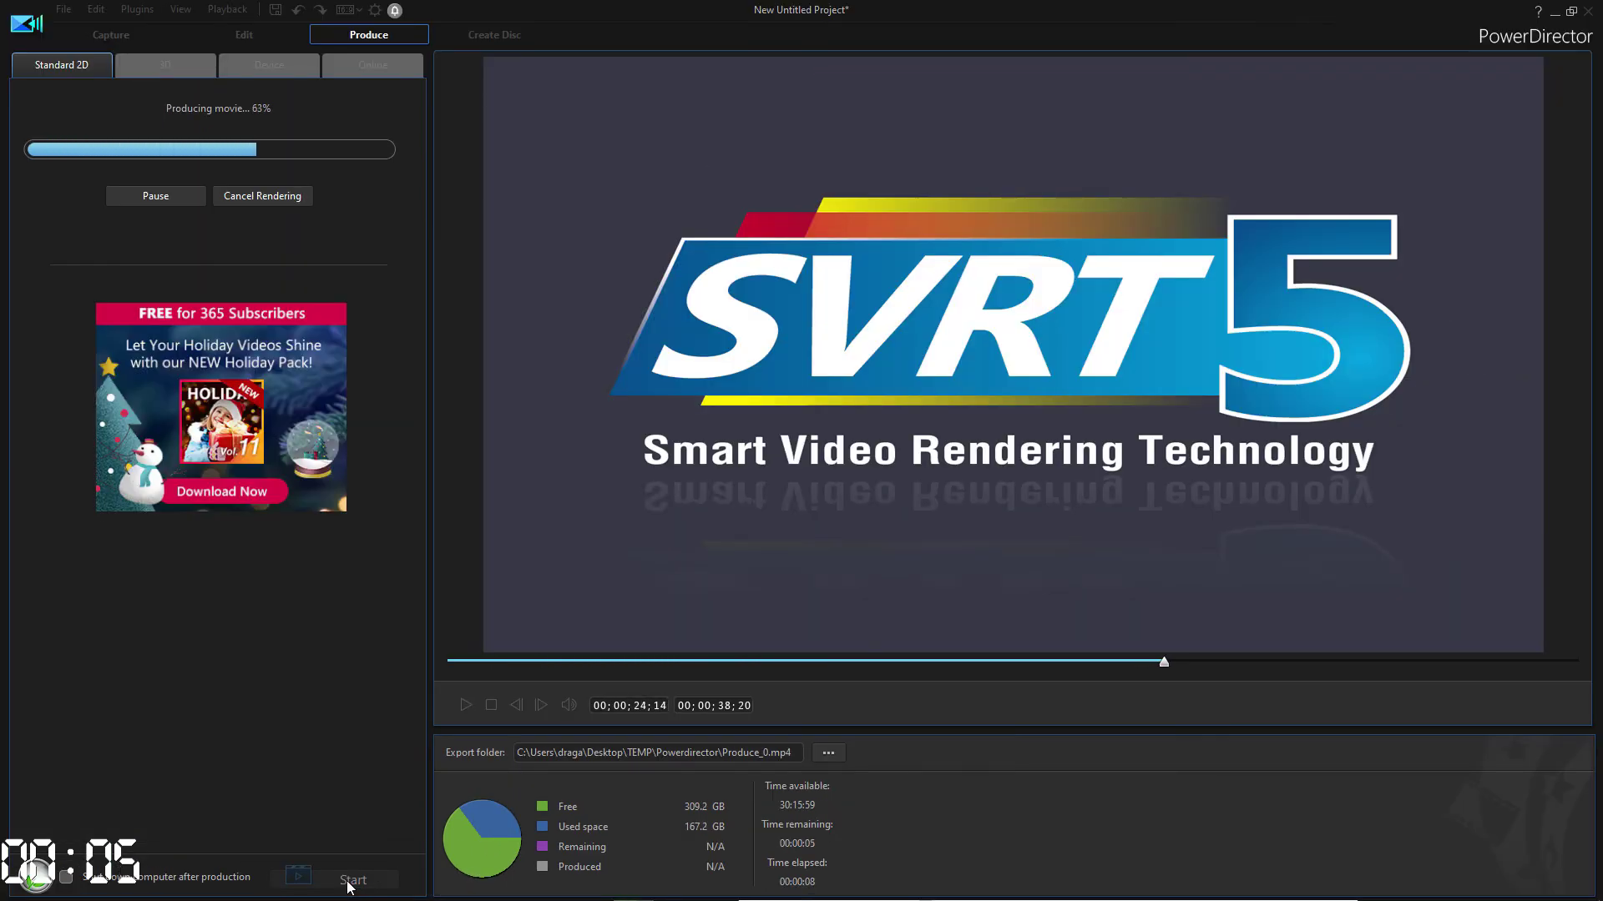